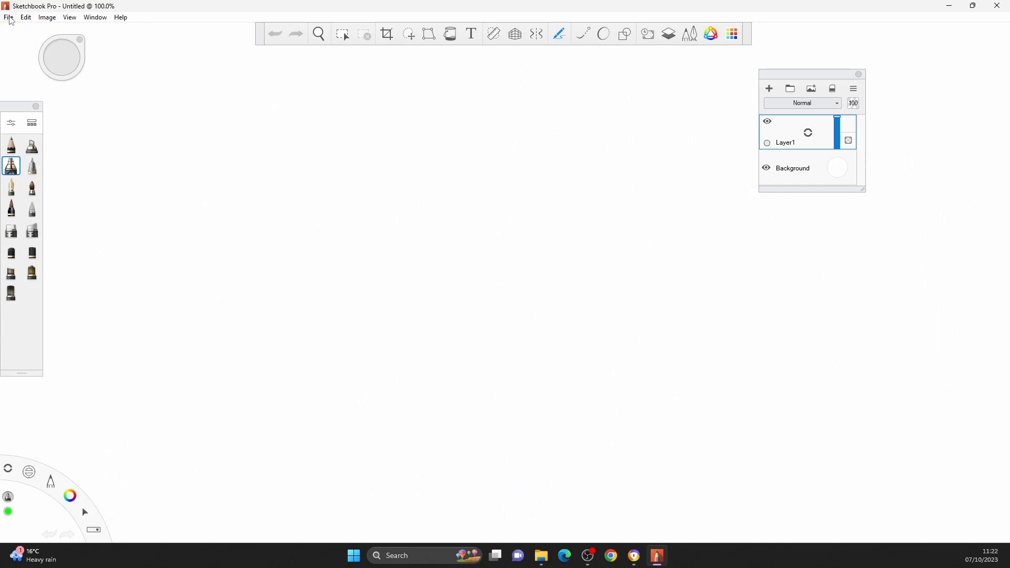
- Open the image file "test" from the Rebelle 6 2023 folder
{"action": "left_click", "coordinate": [9, 17]}
{"action": "left_click", "coordinate": [23, 52]}
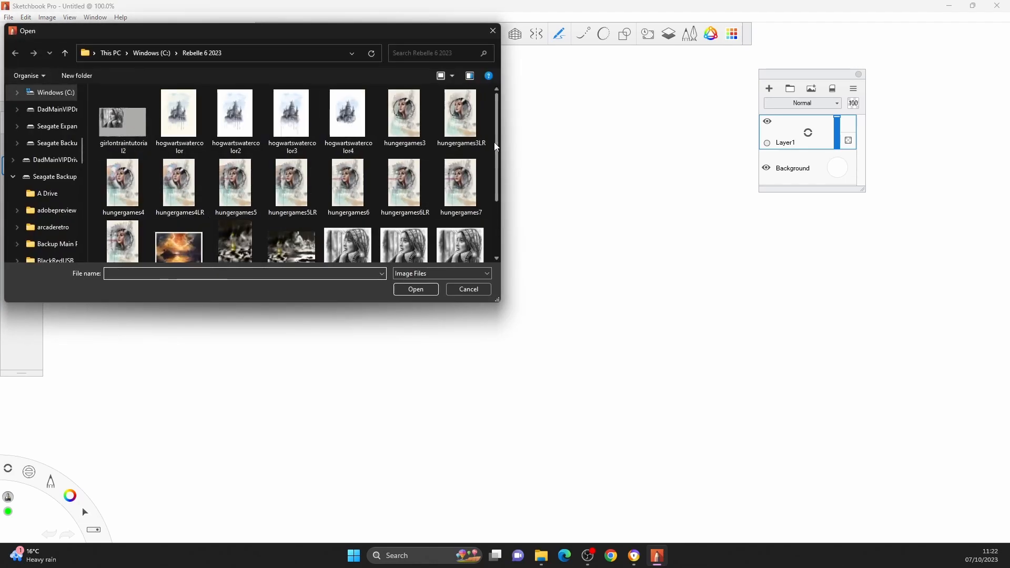
{"action": "left_click_drag", "start_coordinate": [496, 147], "coordinate": [497, 200]}
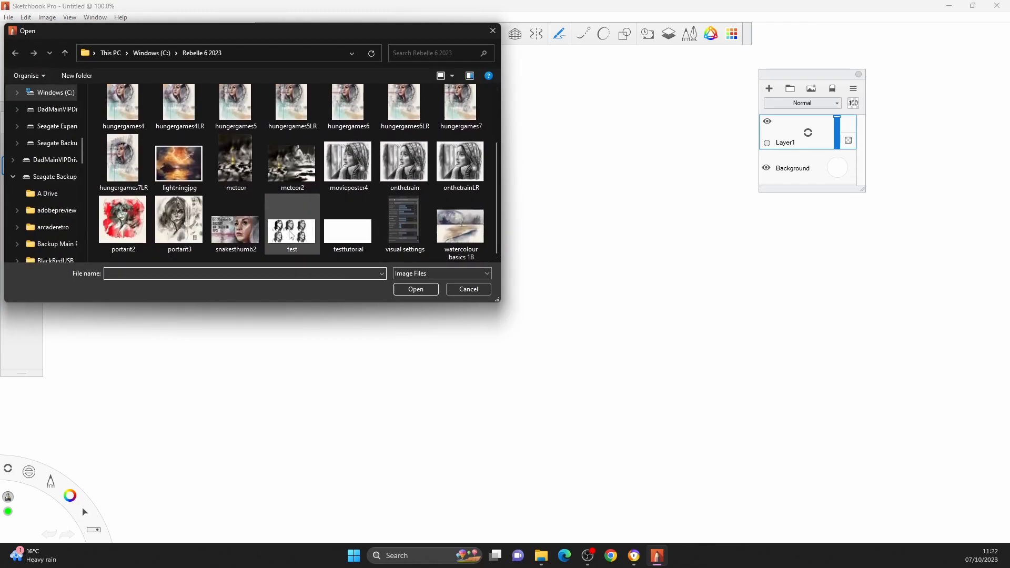
{"action": "left_click", "coordinate": [305, 239]}
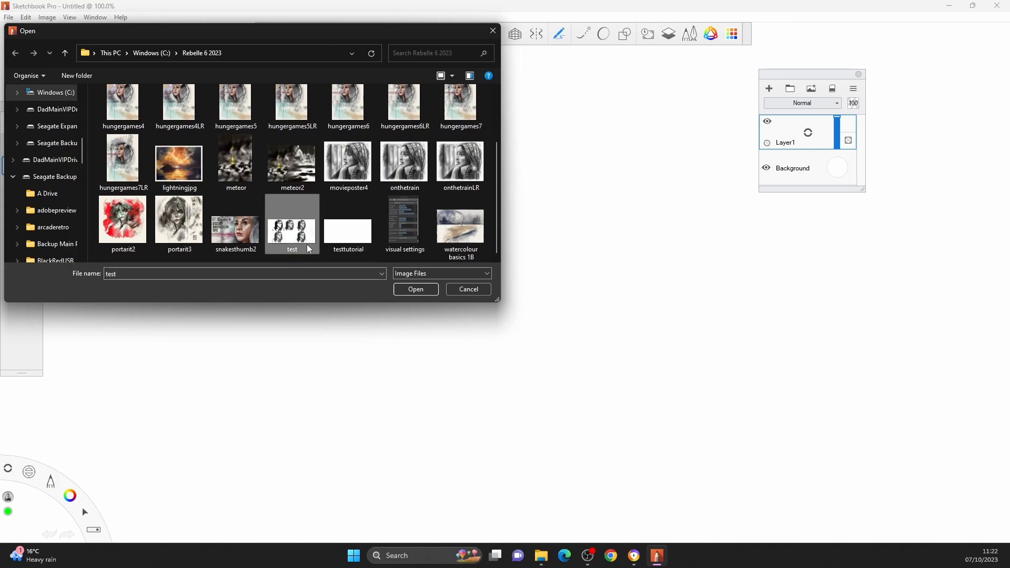
{"action": "double_click", "coordinate": [304, 242]}
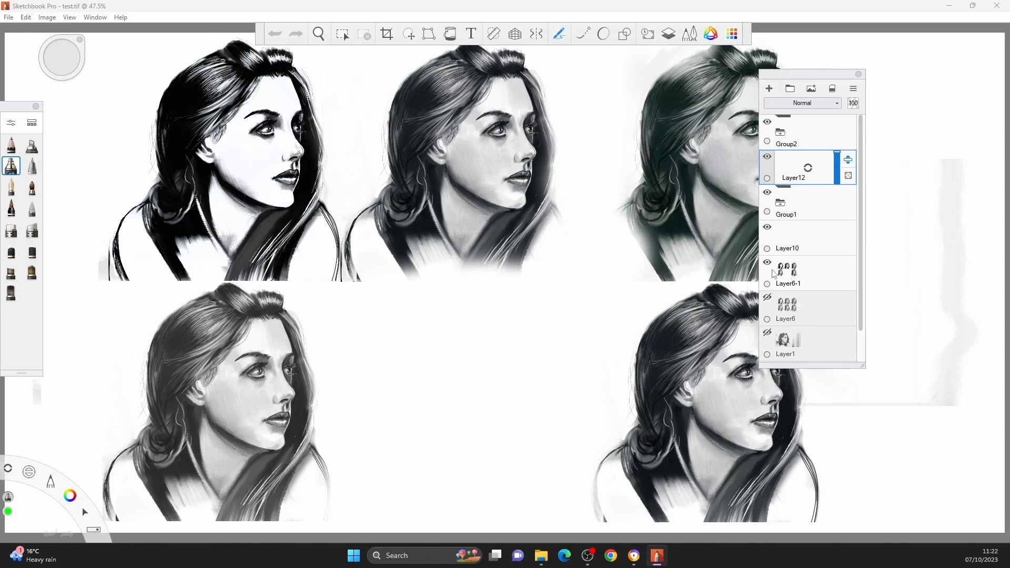
- Hide the Layer Editor and show it again
{"action": "scroll", "coordinate": [851, 216], "scroll_direction": "down", "scroll_amount": 2}
{"action": "scroll", "coordinate": [852, 215], "scroll_direction": "up", "scroll_amount": 2}
{"action": "left_click", "coordinate": [668, 35]}
{"action": "left_click", "coordinate": [668, 36]}
- Delete Group2, Layer12, Group1, Layer10, Layer6 and Layer1, keeping only Layer6-1 above the background
{"action": "left_click", "coordinate": [831, 134]}
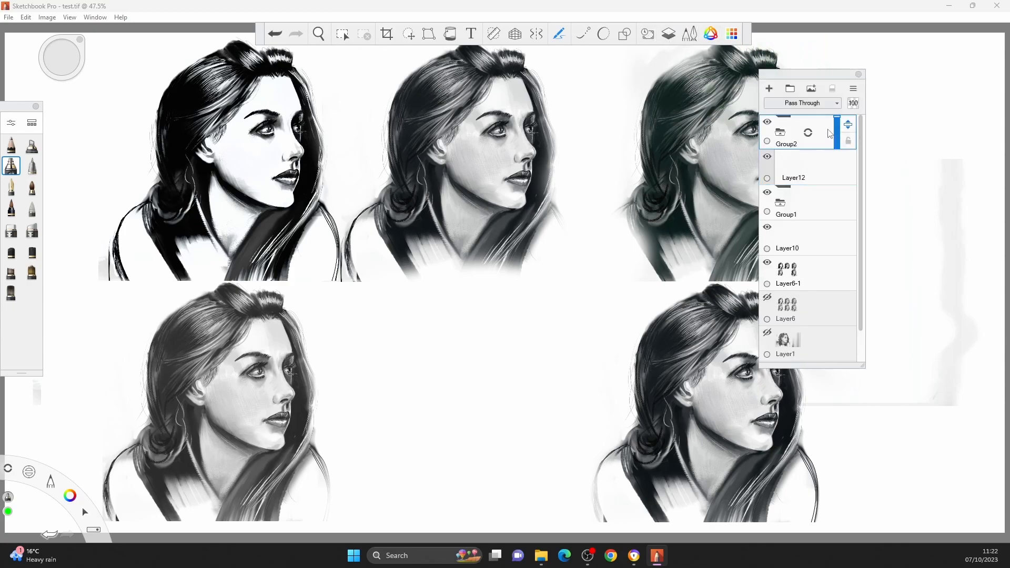
{"action": "left_click", "coordinate": [824, 140]}
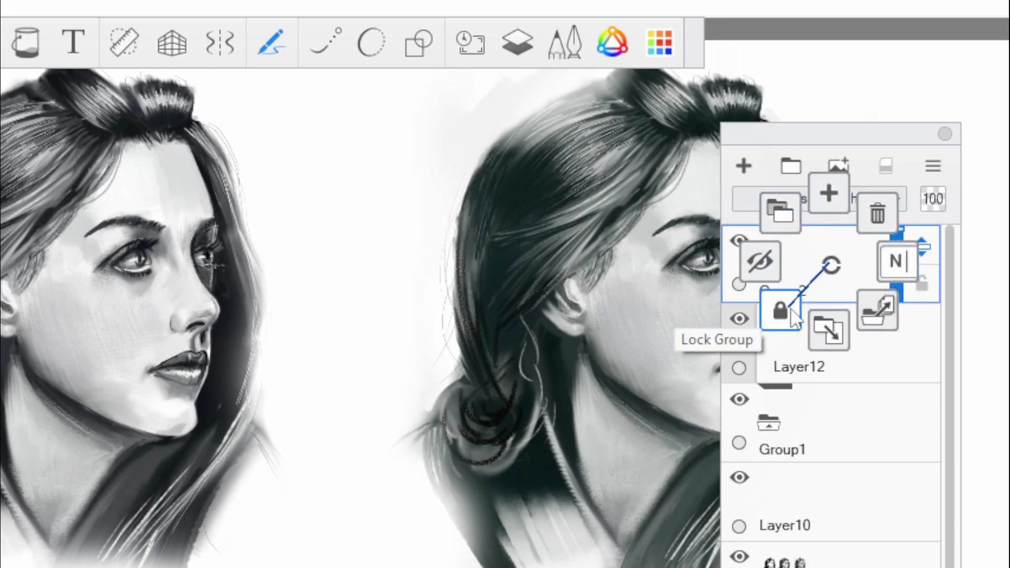
{"action": "left_click", "coordinate": [873, 307]}
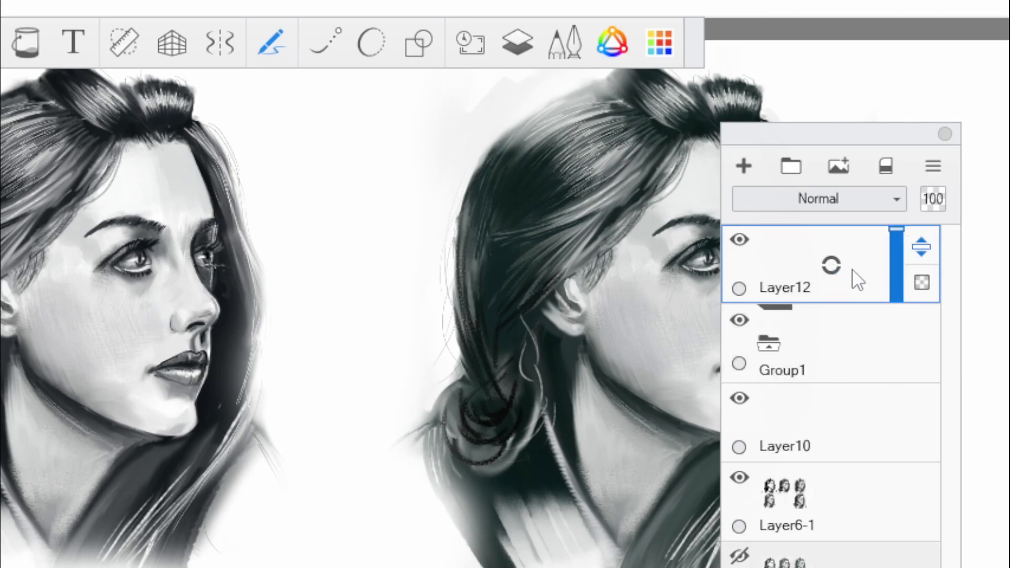
{"action": "left_click", "coordinate": [860, 486]}
{"action": "left_click", "coordinate": [873, 365]}
{"action": "left_click", "coordinate": [865, 291]}
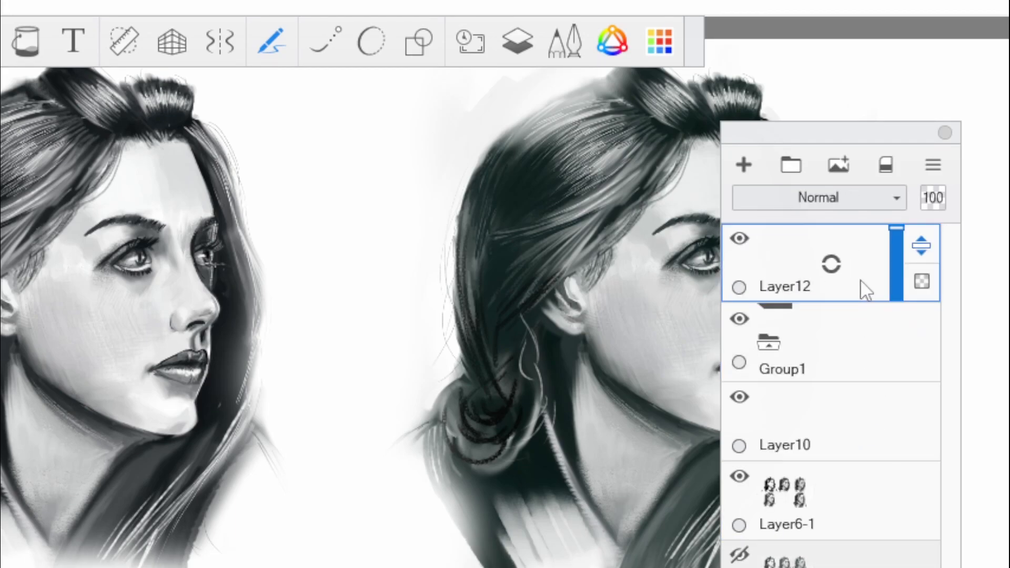
{"action": "left_click_drag", "start_coordinate": [851, 274], "coordinate": [886, 216]}
{"action": "left_click_drag", "start_coordinate": [856, 275], "coordinate": [881, 219]}
{"action": "left_click", "coordinate": [841, 347]}
{"action": "left_click_drag", "start_coordinate": [836, 346], "coordinate": [883, 295]}
{"action": "left_click_drag", "start_coordinate": [835, 346], "coordinate": [878, 300]}
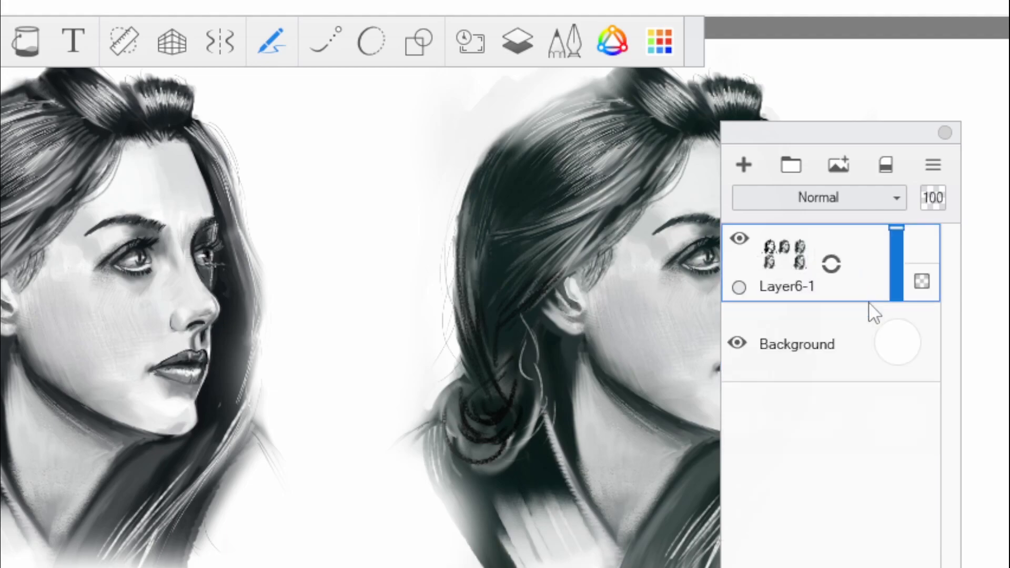
- Turn the visibility of Layer6-1 off and on again
{"action": "scroll", "coordinate": [211, 462], "scroll_direction": "down", "scroll_amount": 2}
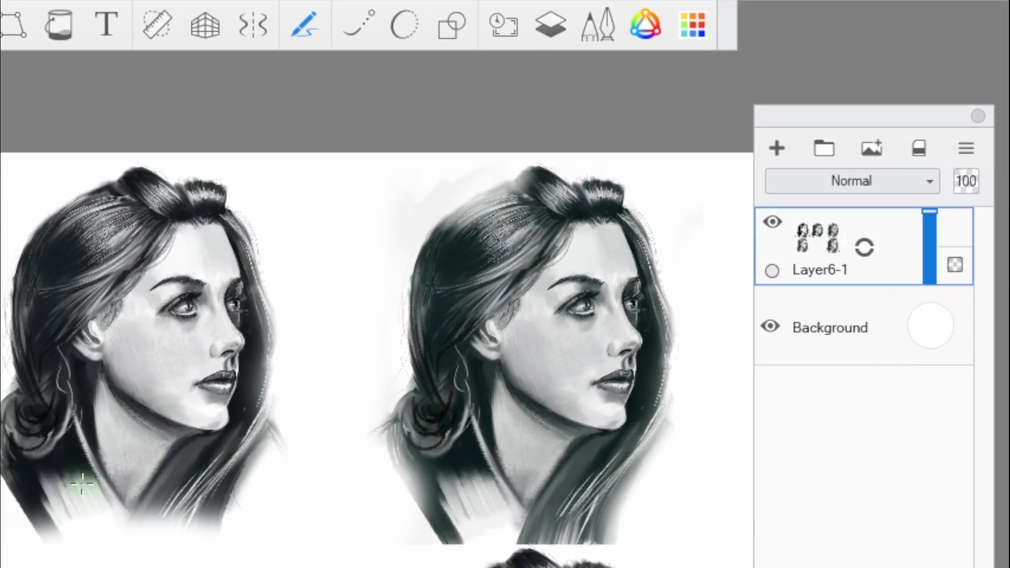
{"action": "left_click", "coordinate": [772, 223]}
{"action": "left_click", "coordinate": [771, 223]}
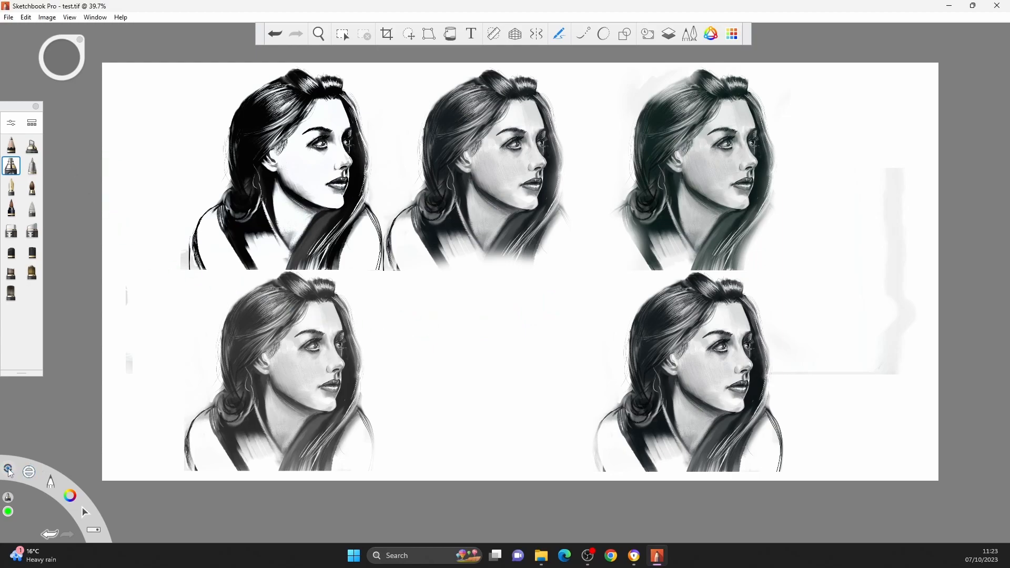
- Switch to full-screen mode, move the toolbar up to the screen edge, and return to the normal window
{"action": "mouse_move", "coordinate": [11, 472]}
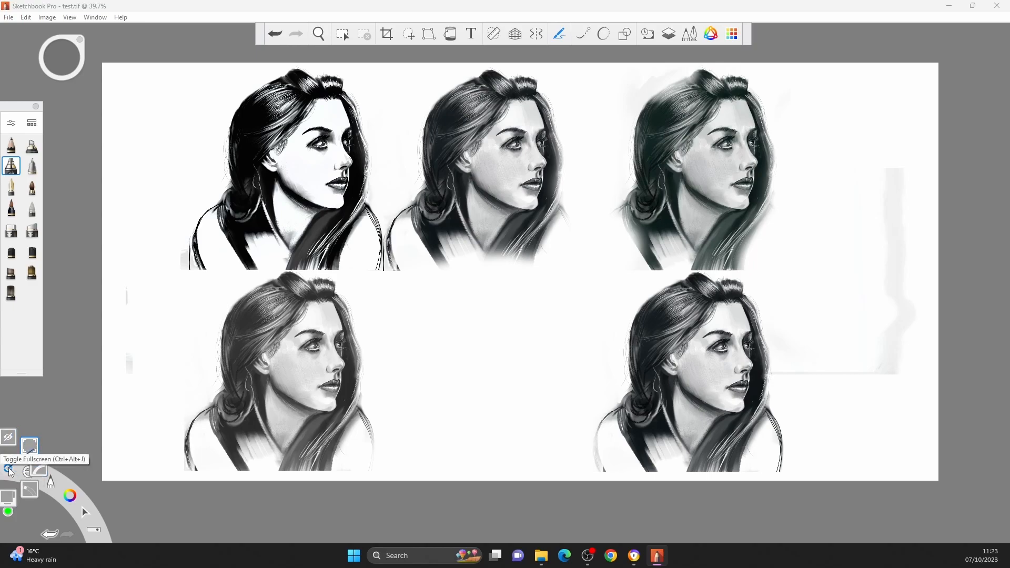
{"action": "left_click", "coordinate": [11, 472]}
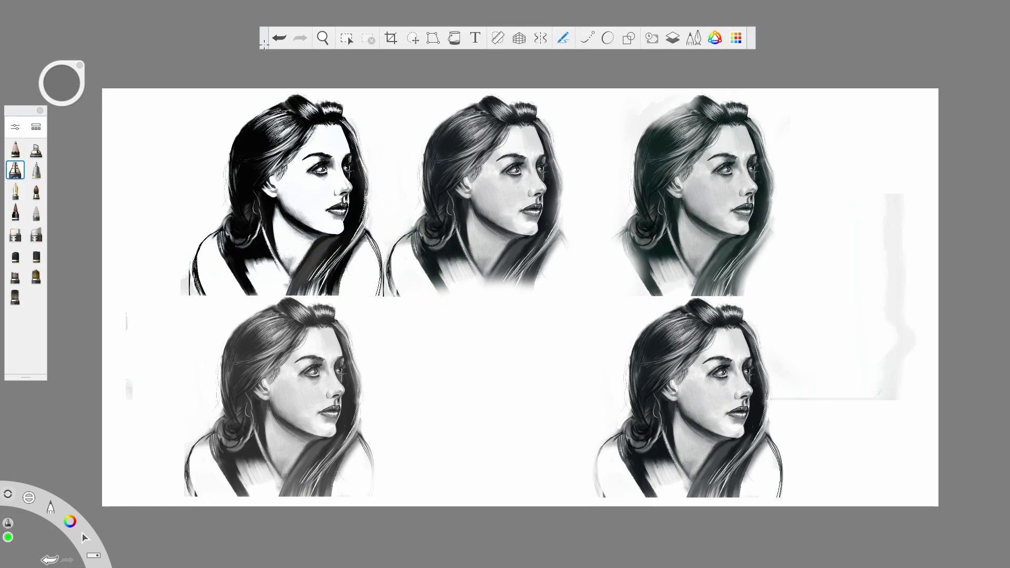
{"action": "left_click_drag", "start_coordinate": [265, 44], "coordinate": [265, 19]}
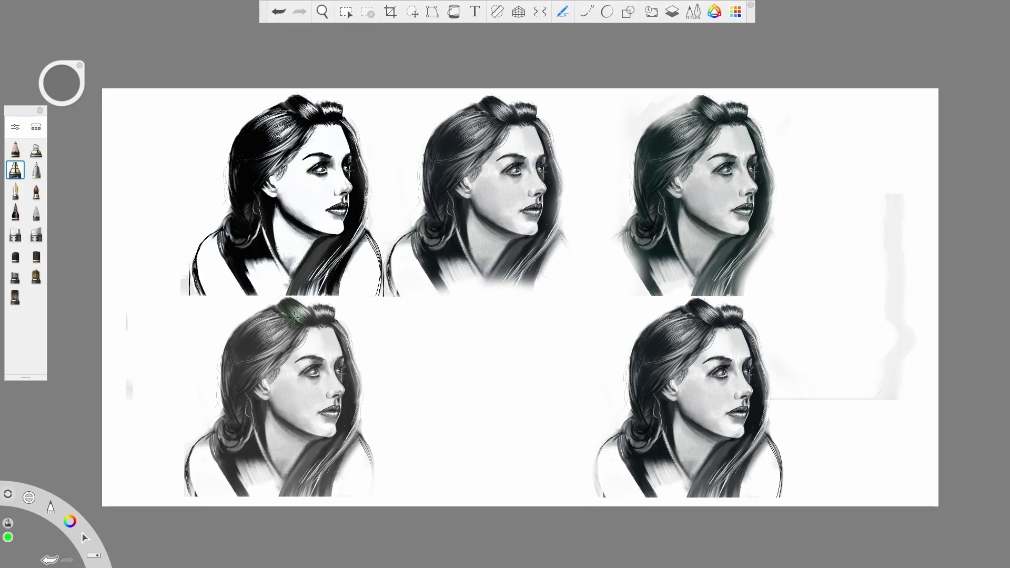
{"action": "key", "text": "ctrl+f"}
- Move the Lagoon to the opposite corner with its Lagoon Right option
{"action": "mouse_move", "coordinate": [9, 469]}
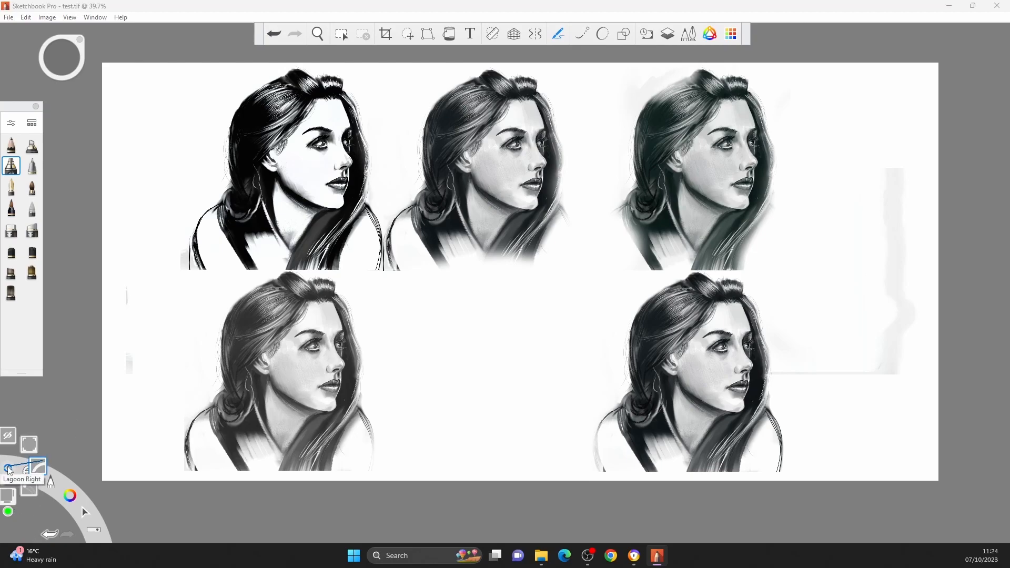
{"action": "left_click", "coordinate": [9, 470]}
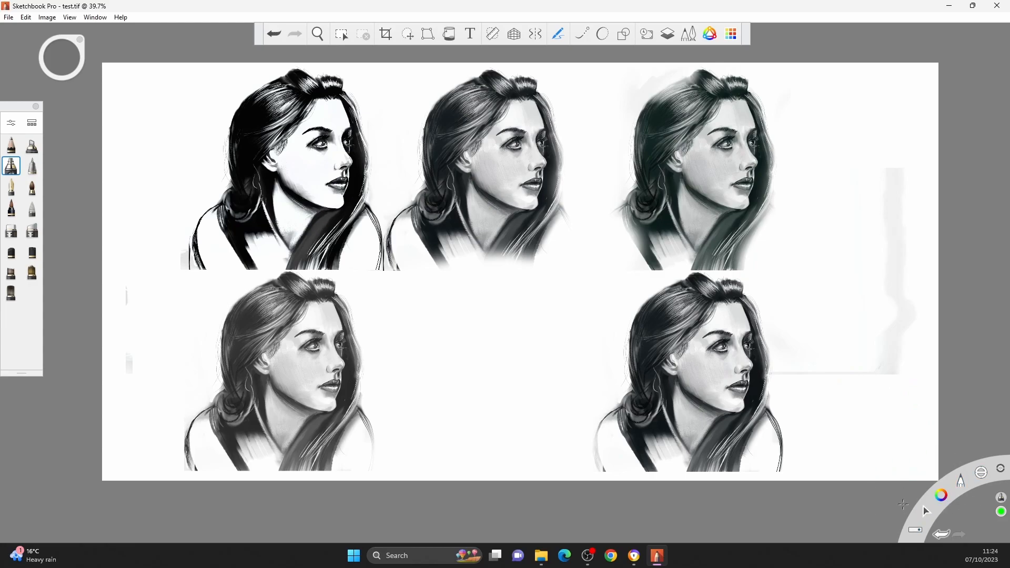
{"action": "left_click", "coordinate": [1001, 468]}
{"action": "left_click", "coordinate": [1005, 468]}
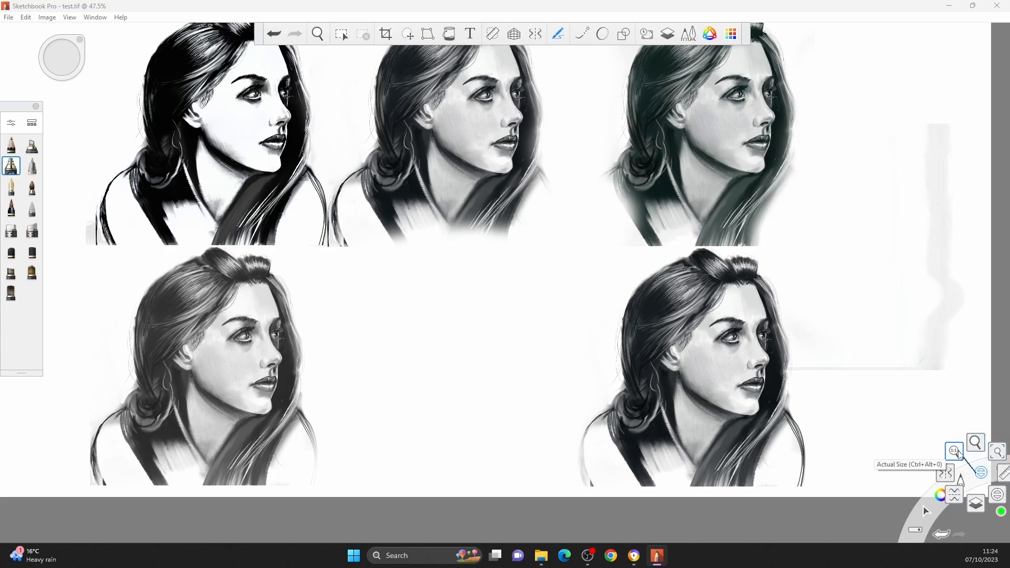
- Show the canvas at actual size with the upper middle portrait in view
{"action": "left_click", "coordinate": [956, 449]}
{"action": "key", "text": "space"}
{"action": "left_click_drag", "start_coordinate": [797, 368], "coordinate": [387, 355]}
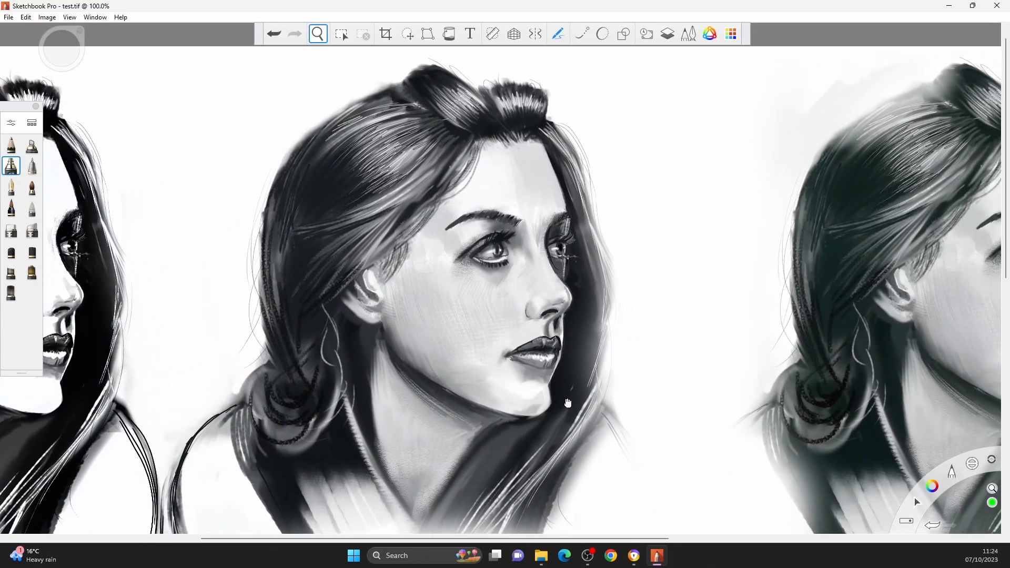
{"action": "left_click", "coordinate": [952, 471]}
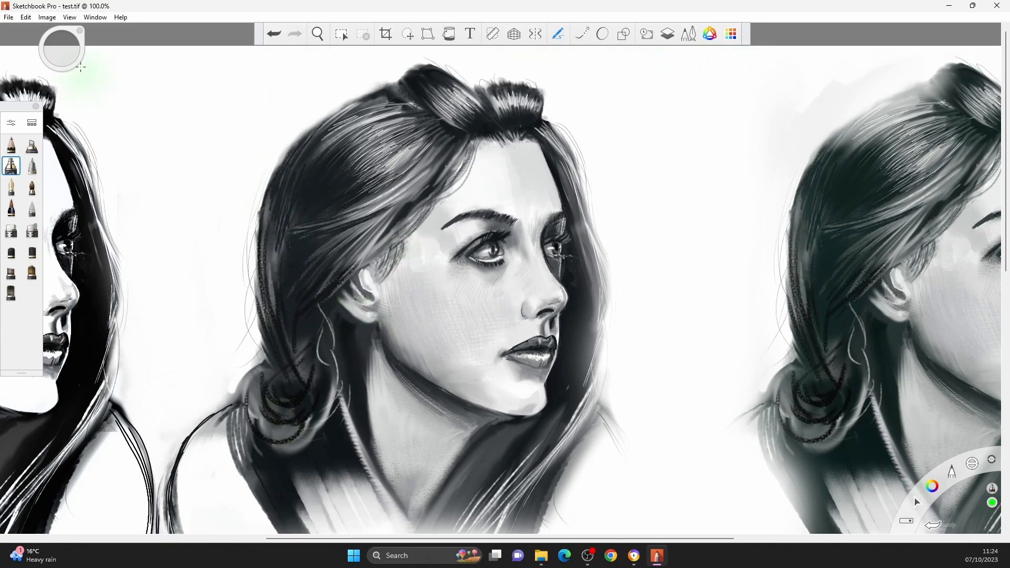
- Restore the default window layout and place the Brush Puck a little farther from the brush palette
{"action": "left_click", "coordinate": [92, 18]}
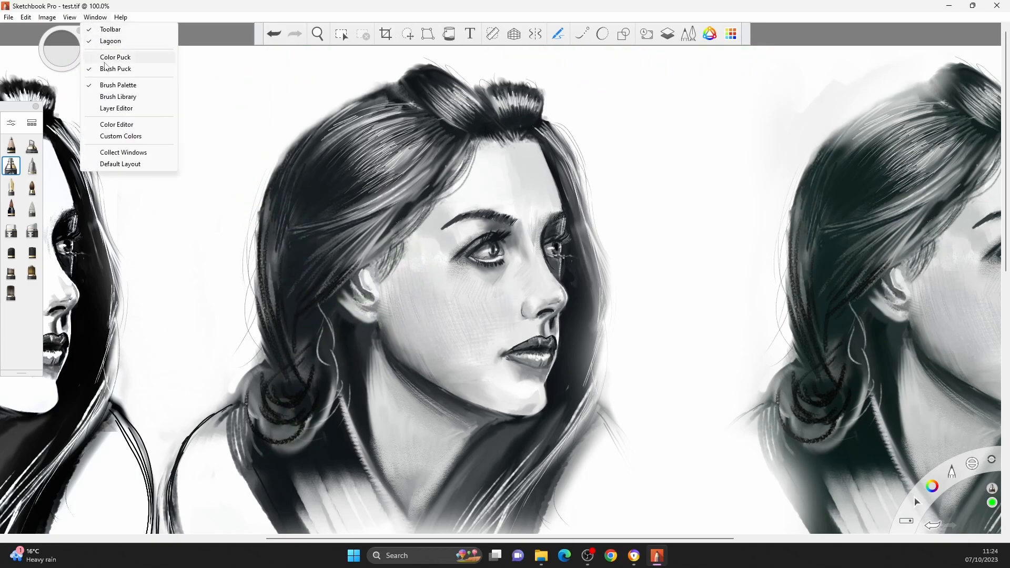
{"action": "left_click", "coordinate": [131, 165]}
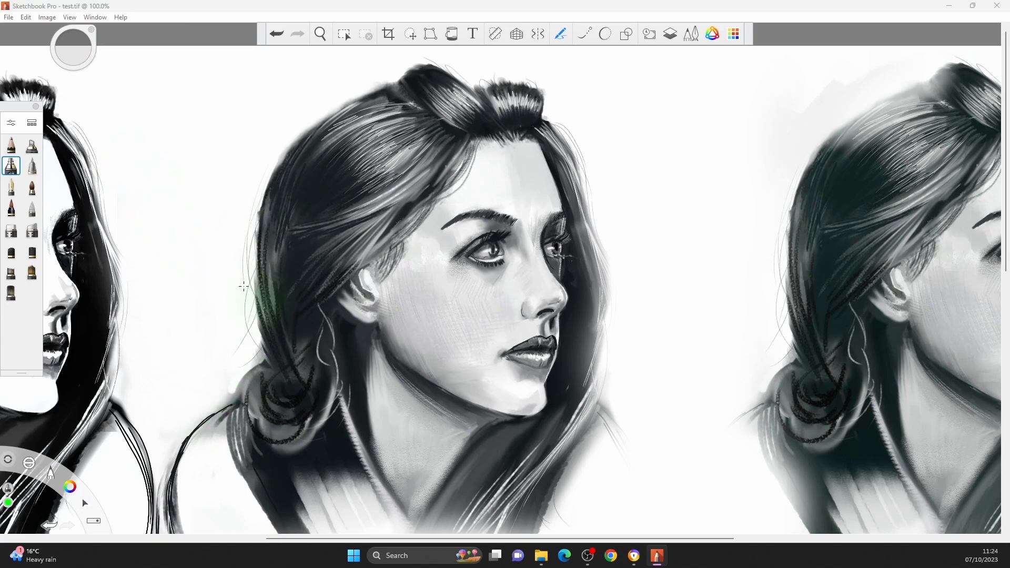
{"action": "left_click", "coordinate": [70, 19]}
{"action": "left_click", "coordinate": [167, 84]}
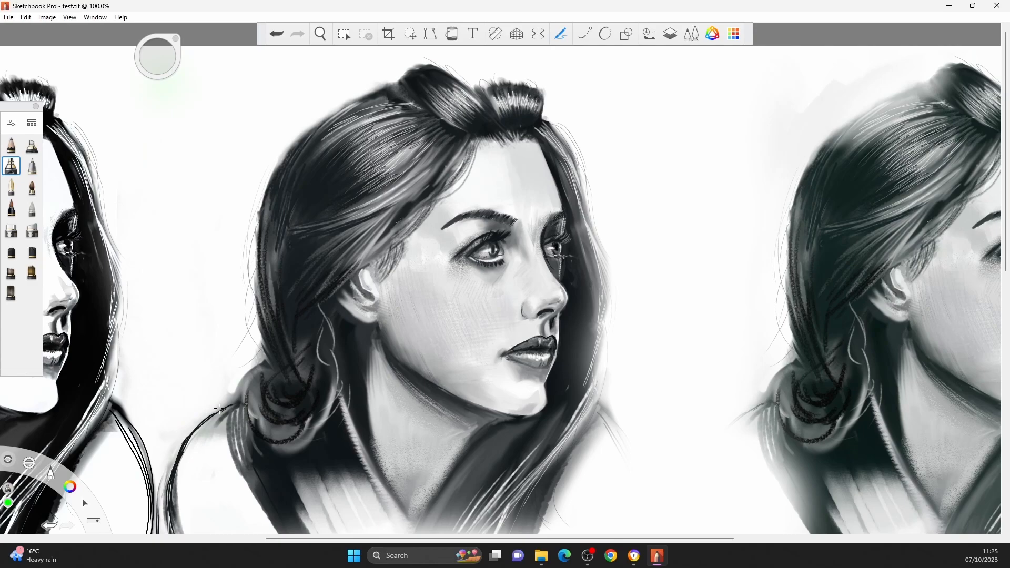
- Set the drawing colour to grey 808080 and sketch an eye with the Pencil in the empty area beside the middle portrait's face
{"action": "left_click", "coordinate": [11, 145]}
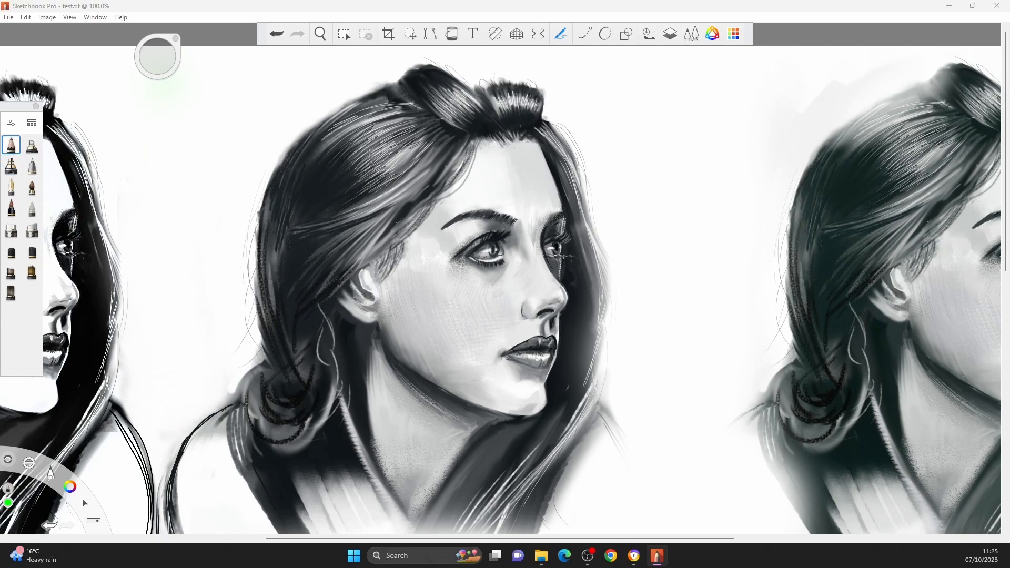
{"action": "left_click_drag", "start_coordinate": [645, 119], "coordinate": [643, 341]}
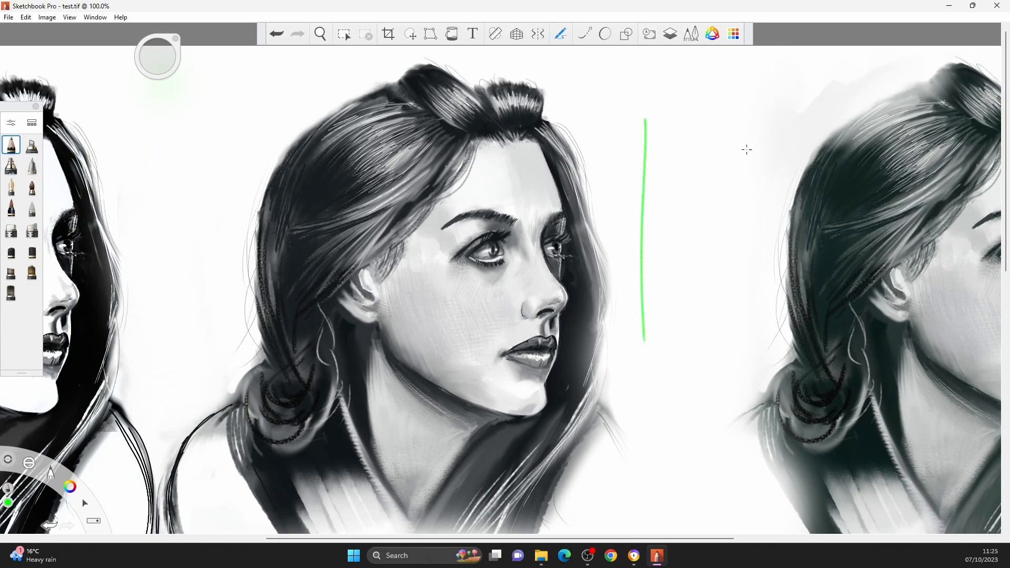
{"action": "left_click", "coordinate": [712, 34]}
{"action": "left_click_drag", "start_coordinate": [684, 201], "coordinate": [663, 207]}
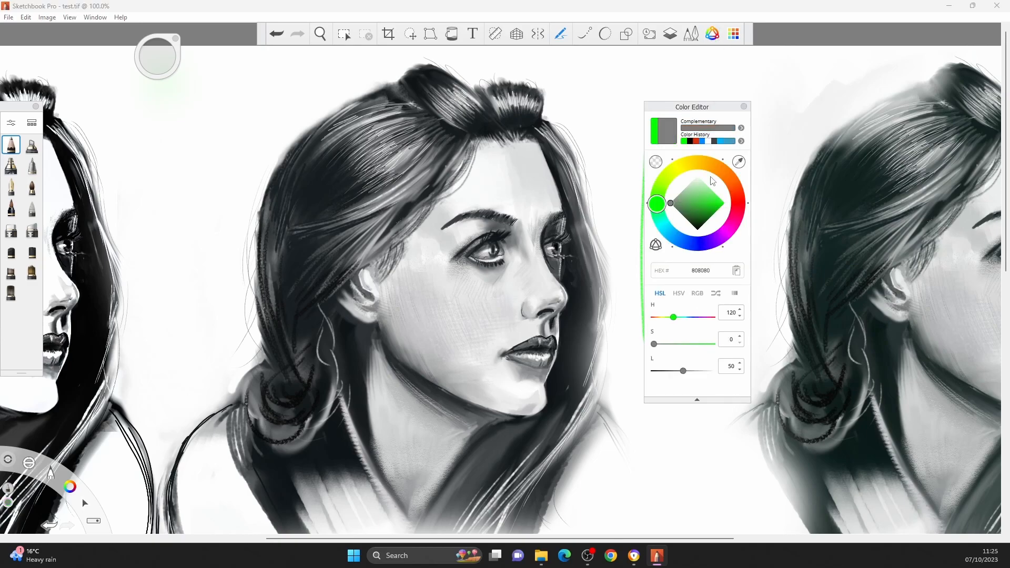
{"action": "left_click", "coordinate": [744, 107]}
{"action": "key", "text": "ctrl+z"}
{"action": "left_click_drag", "start_coordinate": [651, 113], "coordinate": [653, 340]}
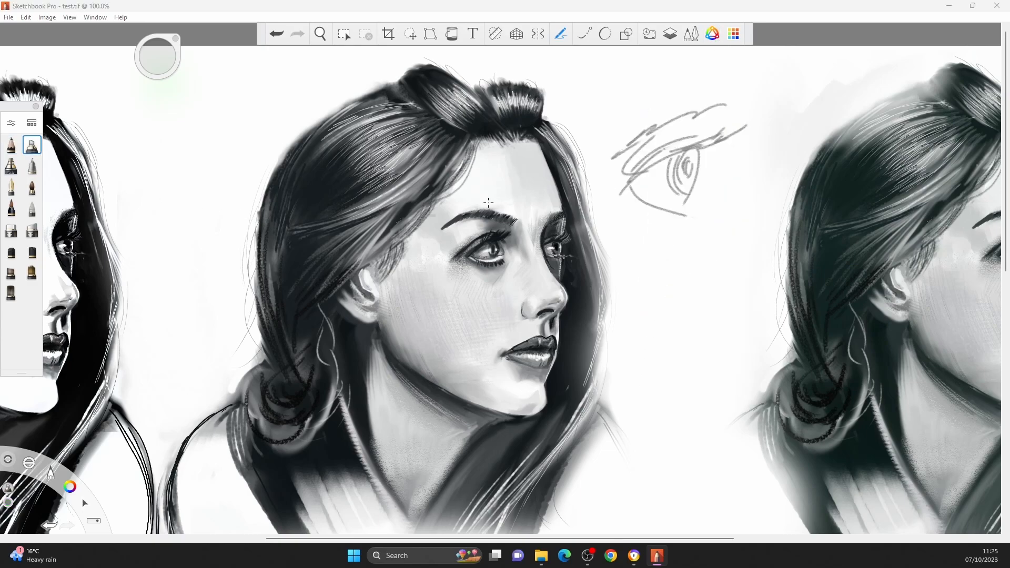
- Paint three broad vertical grey strokes over the inner part of the eye sketch with a flat-edged marker brush
{"action": "left_click_drag", "start_coordinate": [716, 132], "coordinate": [692, 328]}
{"action": "left_click_drag", "start_coordinate": [705, 155], "coordinate": [696, 291]}
{"action": "left_click_drag", "start_coordinate": [714, 184], "coordinate": [711, 286]}
- Airbrush soft grey shading across and below the eye sketch
{"action": "left_click", "coordinate": [11, 166]}
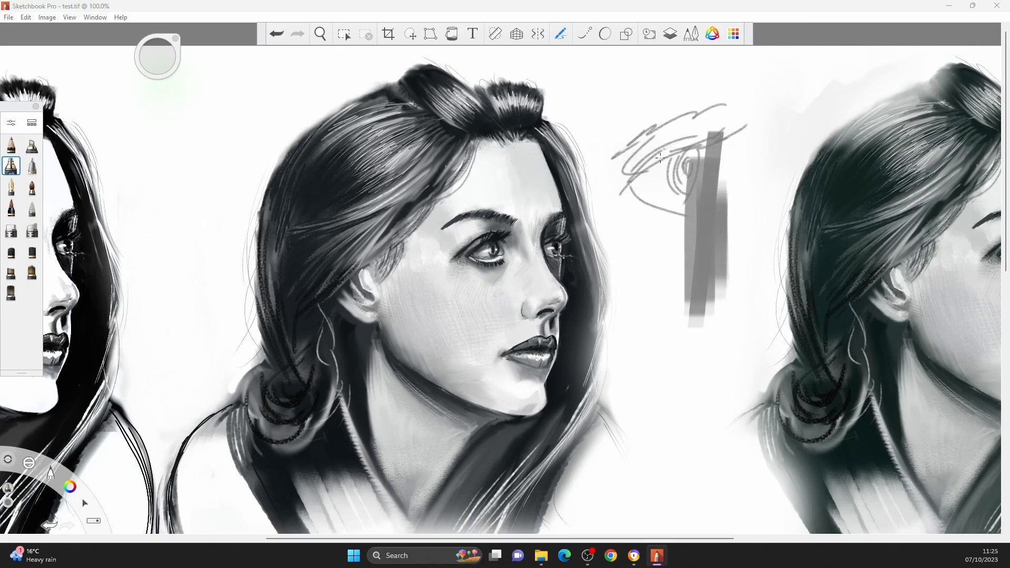
{"action": "left_click_drag", "start_coordinate": [669, 181], "coordinate": [616, 294]}
{"action": "mouse_move", "coordinate": [689, 168]}
{"action": "left_mouse_down"}
{"action": "mouse_move", "coordinate": [662, 279]}
{"action": "mouse_move", "coordinate": [695, 238]}
{"action": "left_mouse_up"}
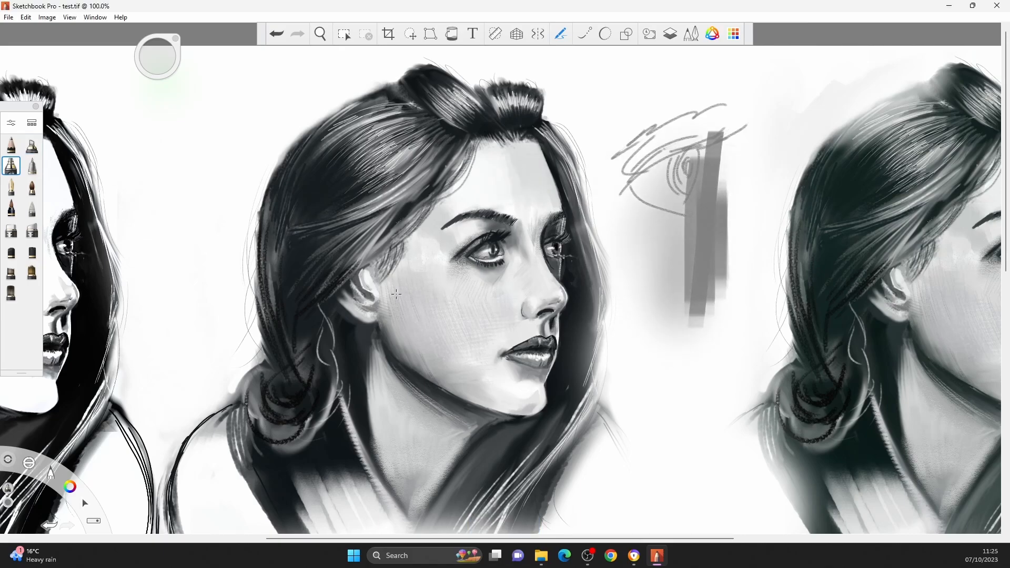
- Shade the middle portrait's jawline and neck with the airbrush, sampling a dark tone from the hair and adjusting the brush size
{"action": "mouse_move", "coordinate": [397, 336]}
{"action": "left_mouse_down"}
{"action": "mouse_move", "coordinate": [492, 411]}
{"action": "mouse_move", "coordinate": [378, 322]}
{"action": "mouse_move", "coordinate": [509, 412]}
{"action": "mouse_move", "coordinate": [401, 345]}
{"action": "mouse_move", "coordinate": [489, 398]}
{"action": "left_mouse_up"}
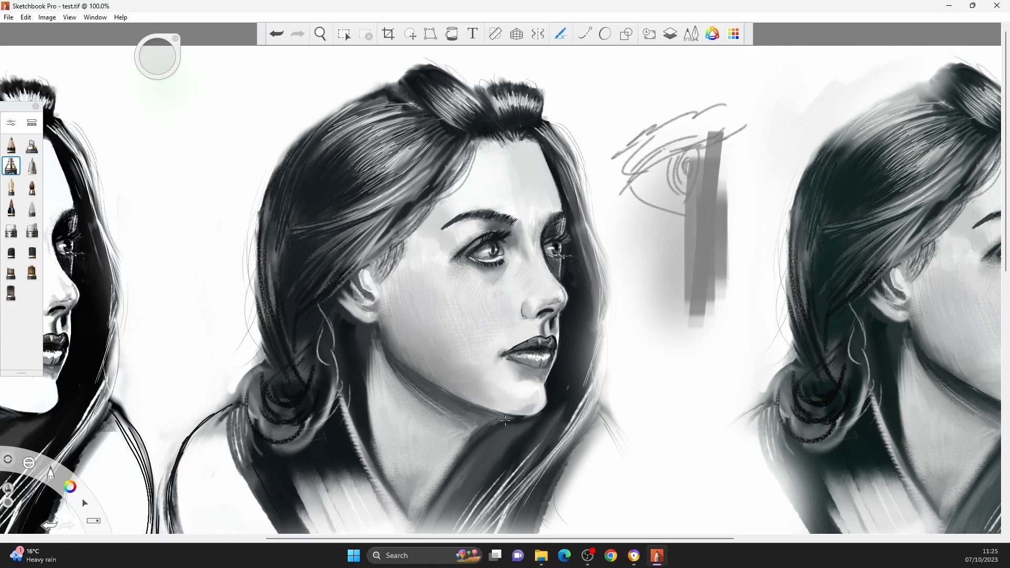
{"action": "left_click", "coordinate": [527, 438], "text": "alt"}
{"action": "key", "text": "]"}
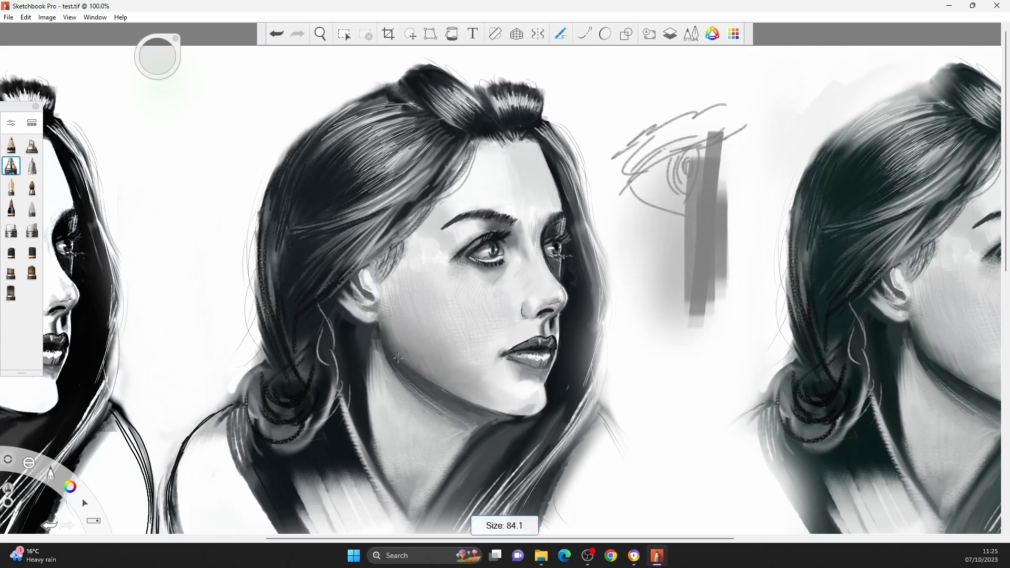
{"action": "key", "text": "["}
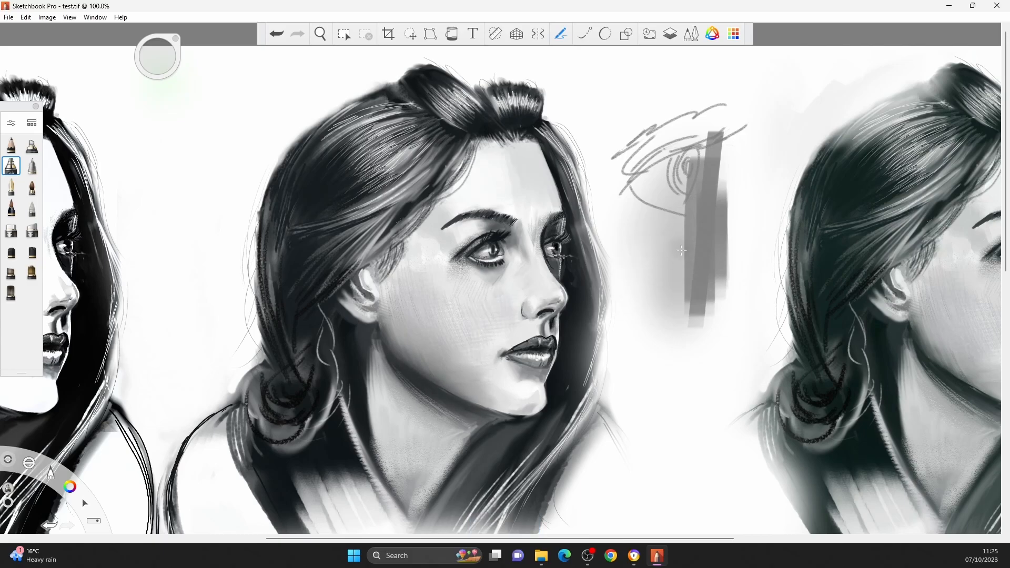
- Draw a wavy dark grey stroke with a tapered brush from the blank area to the back of the middle portrait's hair
{"action": "double_click", "coordinate": [11, 186]}
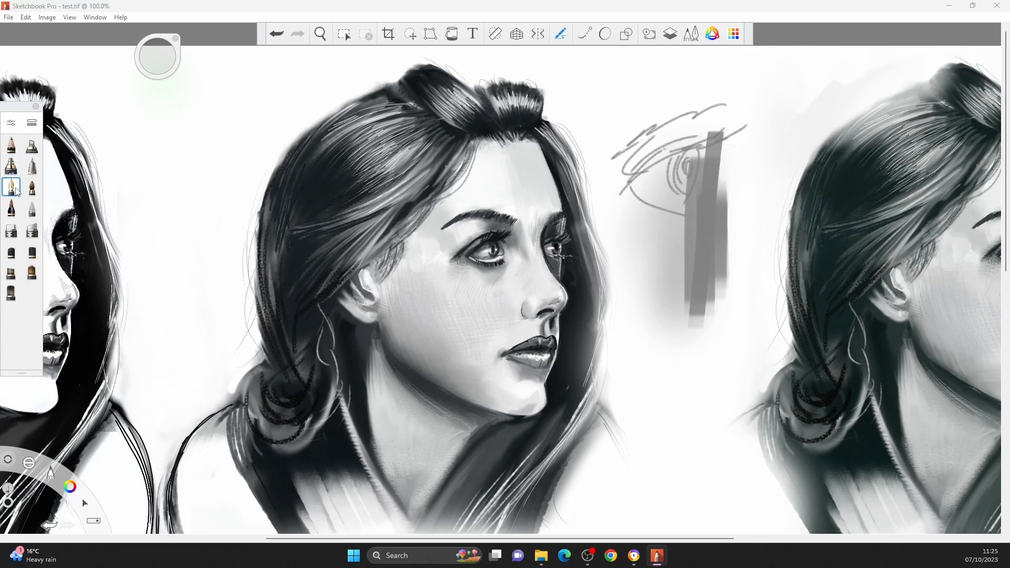
{"action": "left_click_drag", "start_coordinate": [171, 170], "coordinate": [255, 230]}
{"action": "left_click", "coordinate": [411, 106]}
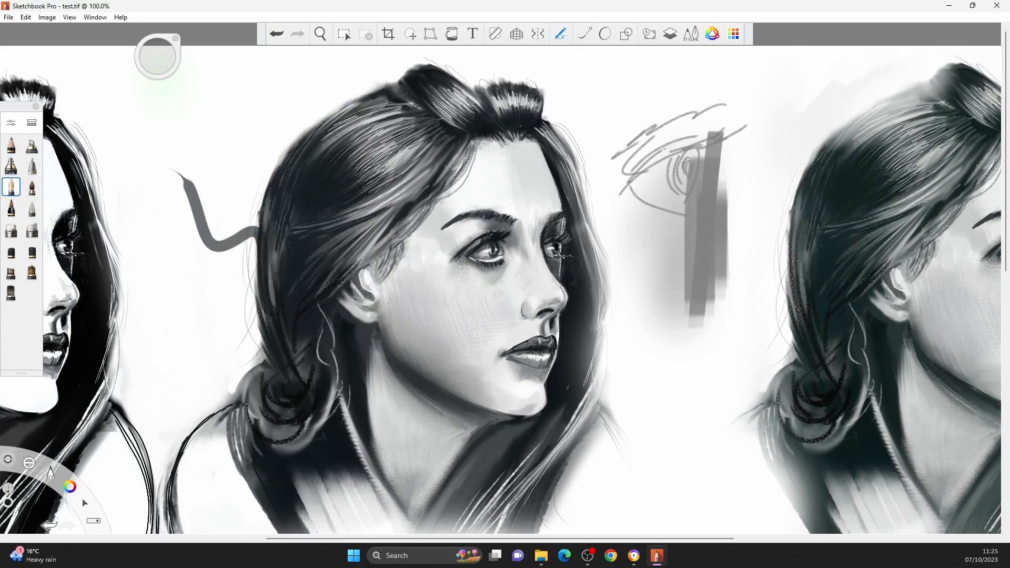
- Smudge and lighten the eye sketch and grey test strokes into pale streaks with two other brushes from the palette
{"action": "left_click", "coordinate": [32, 230]}
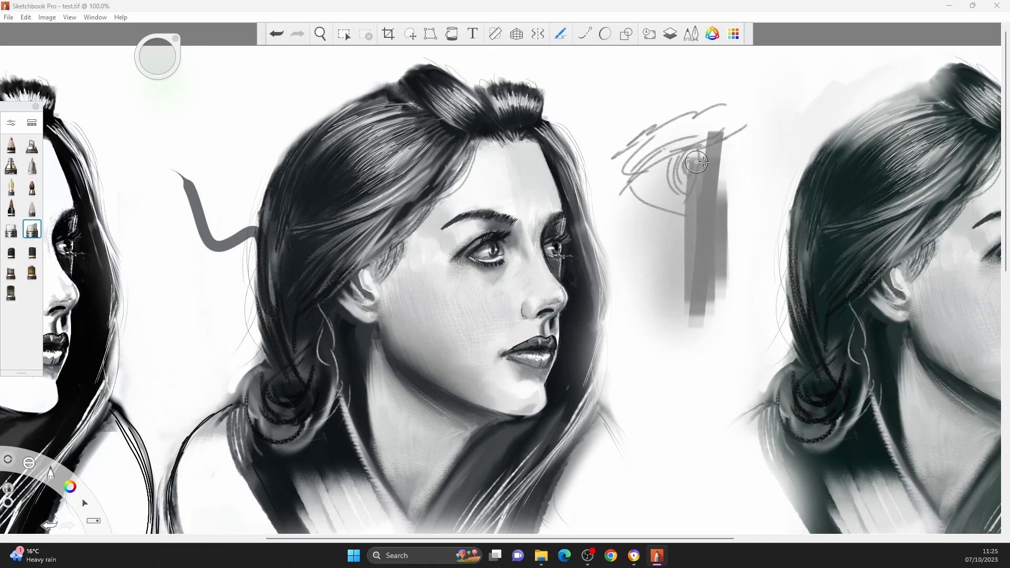
{"action": "left_click_drag", "start_coordinate": [719, 157], "coordinate": [673, 255]}
{"action": "left_click", "coordinate": [32, 208]}
{"action": "mouse_move", "coordinate": [658, 133]}
{"action": "left_mouse_down"}
{"action": "mouse_move", "coordinate": [639, 219]}
{"action": "mouse_move", "coordinate": [682, 128]}
{"action": "mouse_move", "coordinate": [672, 238]}
{"action": "mouse_move", "coordinate": [693, 140]}
{"action": "mouse_move", "coordinate": [687, 232]}
{"action": "mouse_move", "coordinate": [702, 150]}
{"action": "mouse_move", "coordinate": [710, 260]}
{"action": "mouse_move", "coordinate": [705, 169]}
{"action": "left_mouse_up"}
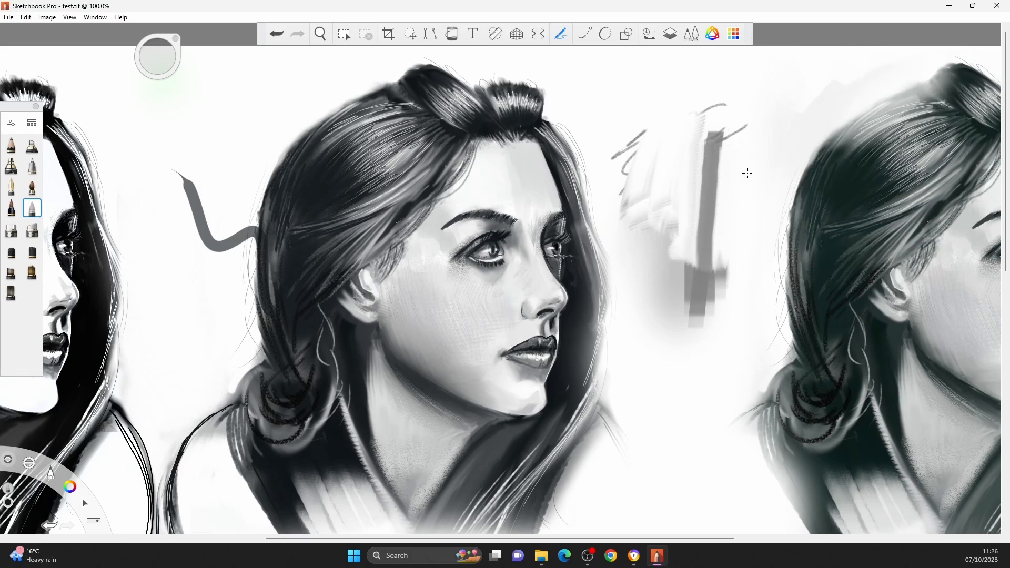
- Smudge the grey test strokes beside the face, and paint textured dark strokes over them and the wavy stroke with two other brushes
{"action": "mouse_move", "coordinate": [694, 273]}
{"action": "left_mouse_down"}
{"action": "mouse_move", "coordinate": [710, 180]}
{"action": "mouse_move", "coordinate": [687, 225]}
{"action": "mouse_move", "coordinate": [714, 213]}
{"action": "mouse_move", "coordinate": [697, 237]}
{"action": "mouse_move", "coordinate": [694, 311]}
{"action": "mouse_move", "coordinate": [700, 260]}
{"action": "left_mouse_up"}
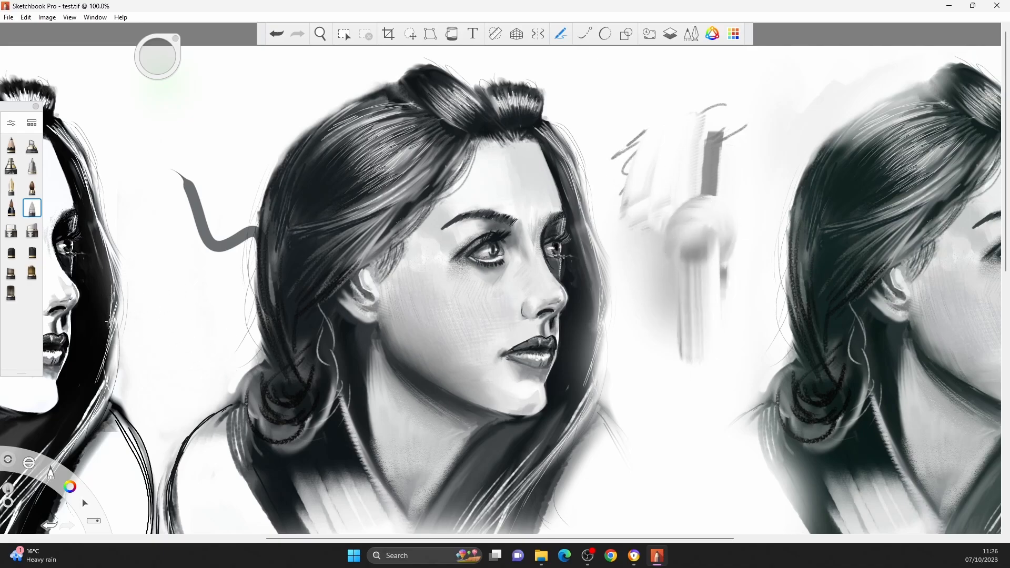
{"action": "left_click", "coordinate": [32, 251]}
{"action": "left_click_drag", "start_coordinate": [203, 202], "coordinate": [225, 327]}
{"action": "left_click", "coordinate": [11, 272]}
{"action": "left_click_drag", "start_coordinate": [160, 185], "coordinate": [187, 309]}
{"action": "left_click_drag", "start_coordinate": [187, 163], "coordinate": [224, 270]}
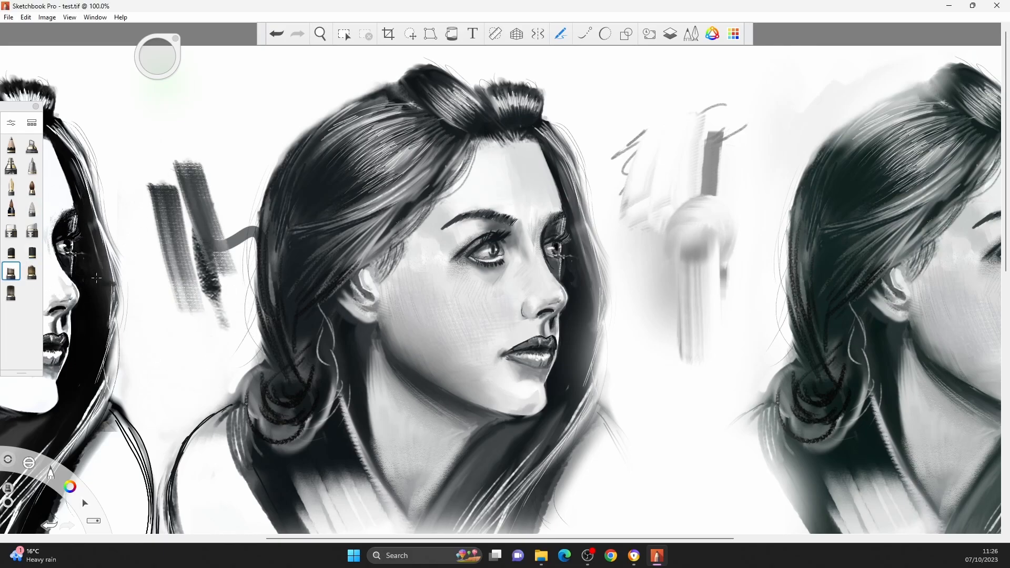
{"action": "mouse_move", "coordinate": [722, 175]}
{"action": "left_mouse_down"}
{"action": "mouse_move", "coordinate": [731, 220]}
{"action": "mouse_move", "coordinate": [749, 173]}
{"action": "mouse_move", "coordinate": [727, 202]}
{"action": "left_mouse_up"}
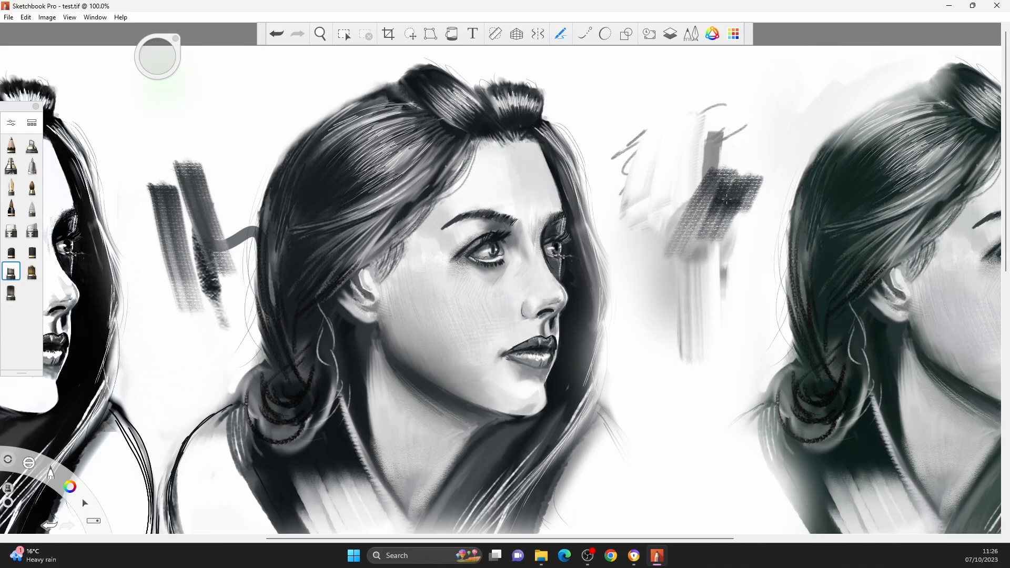
- Cover the grey test strokes with a dense black patch using the Color Builder brush, enlarging its size to 25
{"action": "left_click", "coordinate": [32, 271]}
{"action": "left_click", "coordinate": [11, 292]}
{"action": "key", "text": "bracketright"}
{"action": "key", "text": "bracketright"}
{"action": "key", "text": "bracketright"}
{"action": "key", "text": "bracketright"}
{"action": "key", "text": "bracketright"}
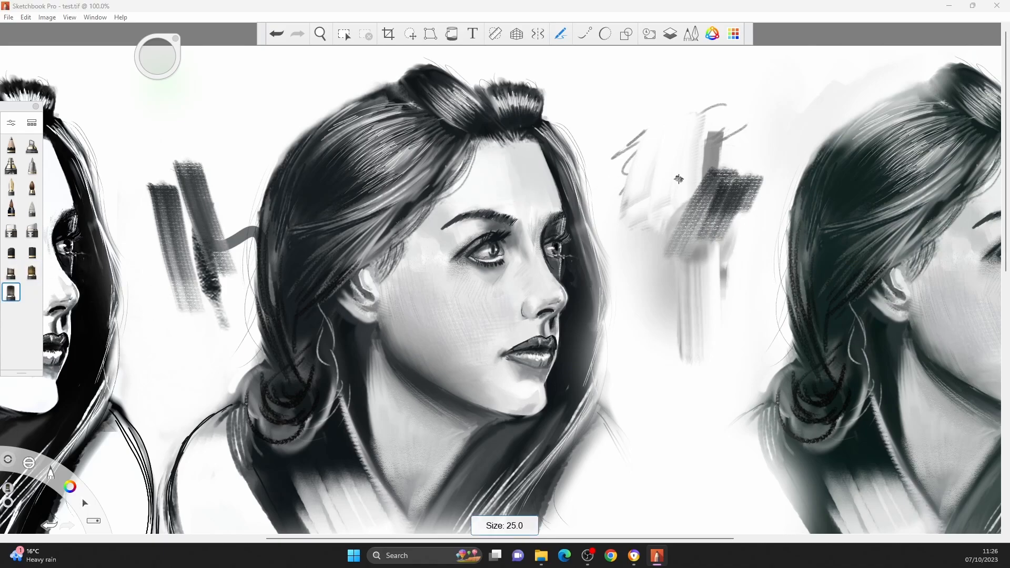
{"action": "mouse_move", "coordinate": [677, 156]}
{"action": "left_mouse_down"}
{"action": "mouse_move", "coordinate": [655, 232]}
{"action": "mouse_move", "coordinate": [690, 159]}
{"action": "mouse_move", "coordinate": [659, 227]}
{"action": "mouse_move", "coordinate": [677, 191]}
{"action": "mouse_move", "coordinate": [658, 302]}
{"action": "mouse_move", "coordinate": [696, 262]}
{"action": "mouse_move", "coordinate": [686, 385]}
{"action": "mouse_move", "coordinate": [725, 315]}
{"action": "mouse_move", "coordinate": [731, 263]}
{"action": "mouse_move", "coordinate": [715, 173]}
{"action": "left_mouse_up"}
{"action": "left_click_drag", "start_coordinate": [547, 213], "coordinate": [529, 221]}
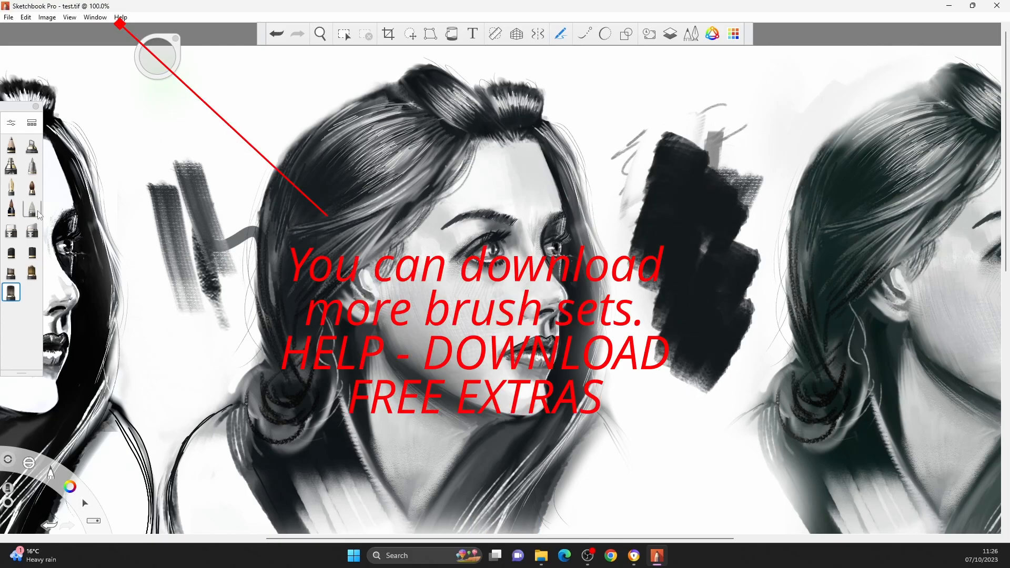
- Open the Brush Library and delete the BlueLabel Pencils brush set
{"action": "left_click", "coordinate": [32, 124]}
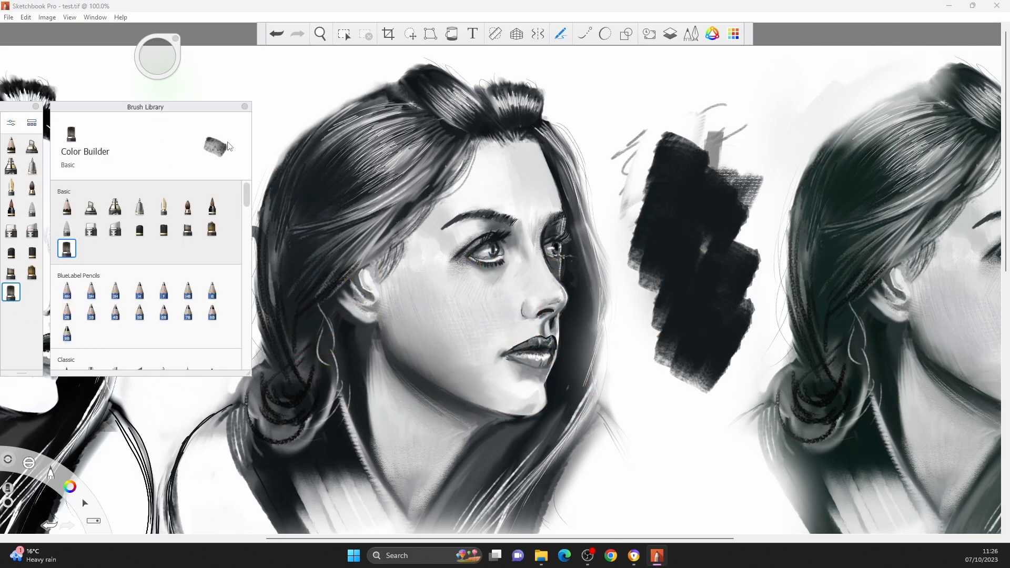
{"action": "left_click_drag", "start_coordinate": [246, 200], "coordinate": [246, 219]}
{"action": "mouse_move", "coordinate": [244, 200]}
{"action": "left_mouse_down"}
{"action": "mouse_move", "coordinate": [243, 190]}
{"action": "mouse_move", "coordinate": [242, 203]}
{"action": "left_mouse_up"}
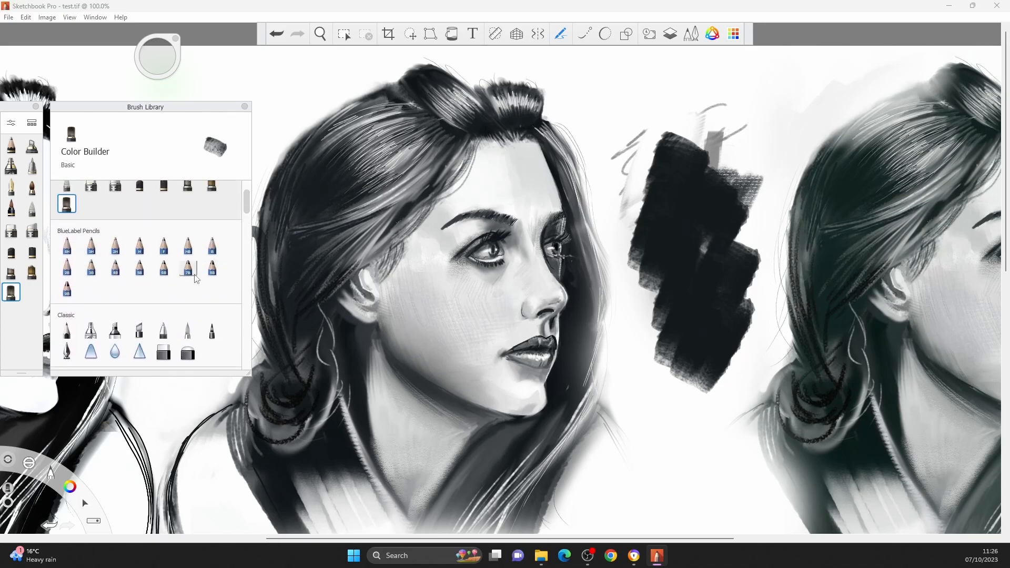
{"action": "left_click", "coordinate": [229, 231]}
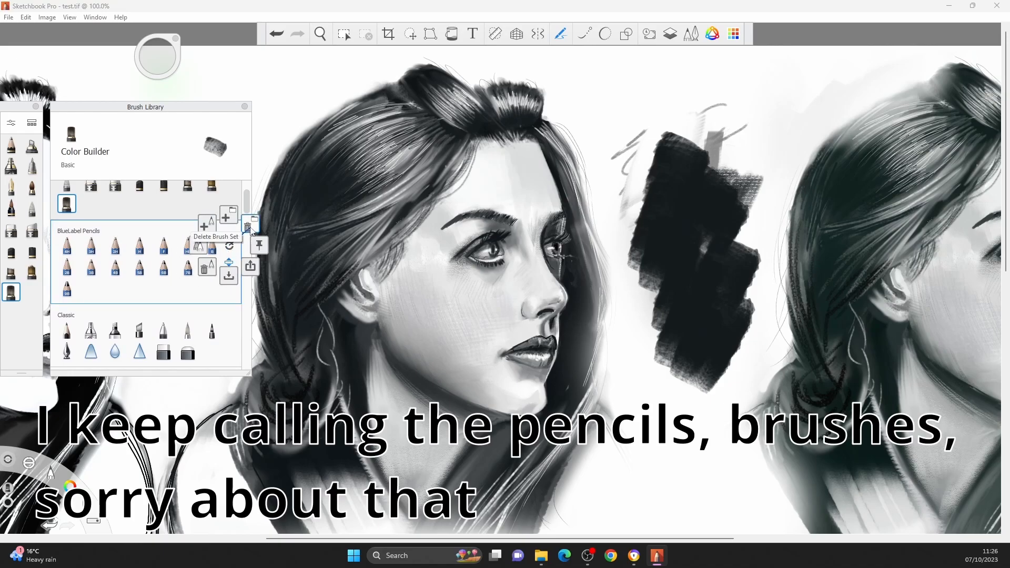
{"action": "left_click", "coordinate": [230, 247]}
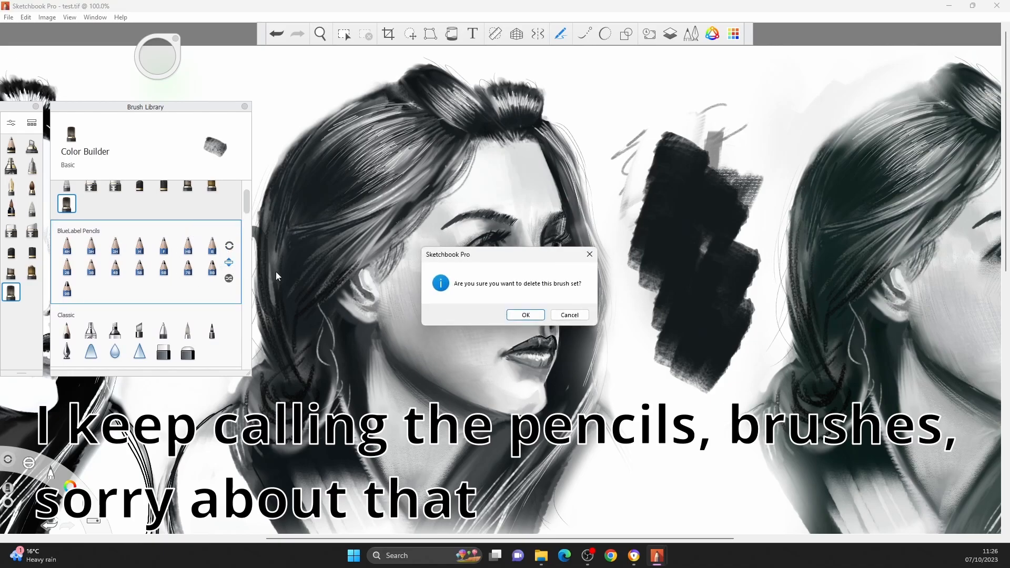
{"action": "left_click", "coordinate": [526, 315]}
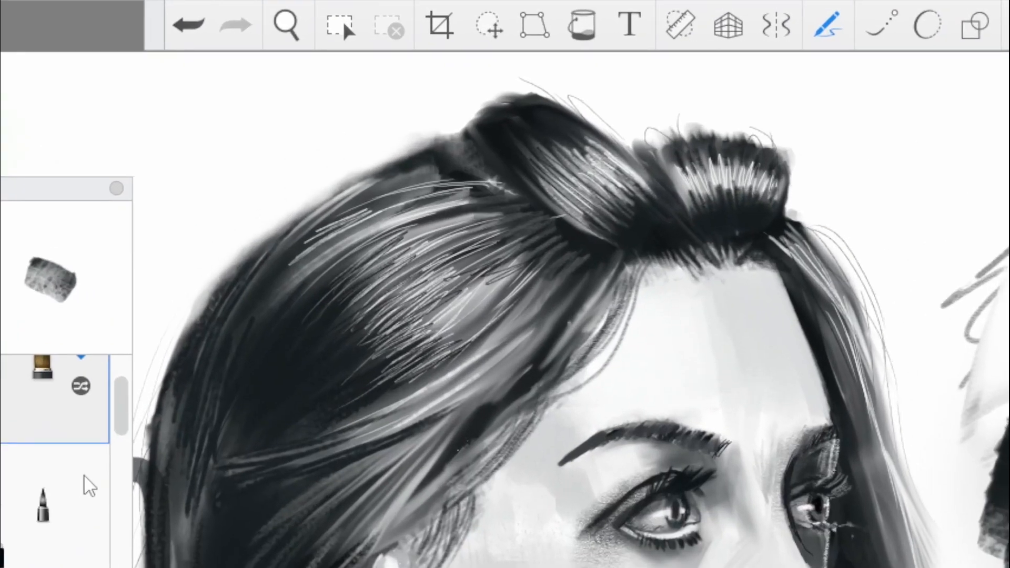
- Import the Creamy_Pastels brush set file from the Sketchbook brushes folder into the Brush Library
{"action": "left_click", "coordinate": [230, 234]}
{"action": "left_click_drag", "start_coordinate": [84, 480], "coordinate": [130, 537]}
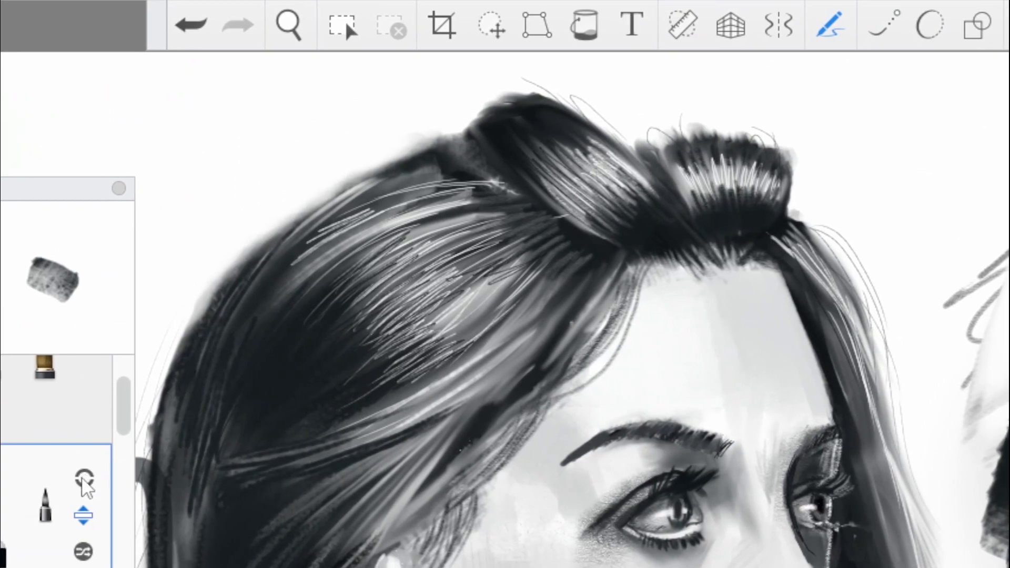
{"action": "mouse_move", "coordinate": [130, 491]}
{"action": "left_mouse_down"}
{"action": "mouse_move", "coordinate": [85, 495]}
{"action": "mouse_move", "coordinate": [88, 504]}
{"action": "mouse_move", "coordinate": [78, 480]}
{"action": "mouse_move", "coordinate": [36, 471]}
{"action": "mouse_move", "coordinate": [48, 474]}
{"action": "left_mouse_up"}
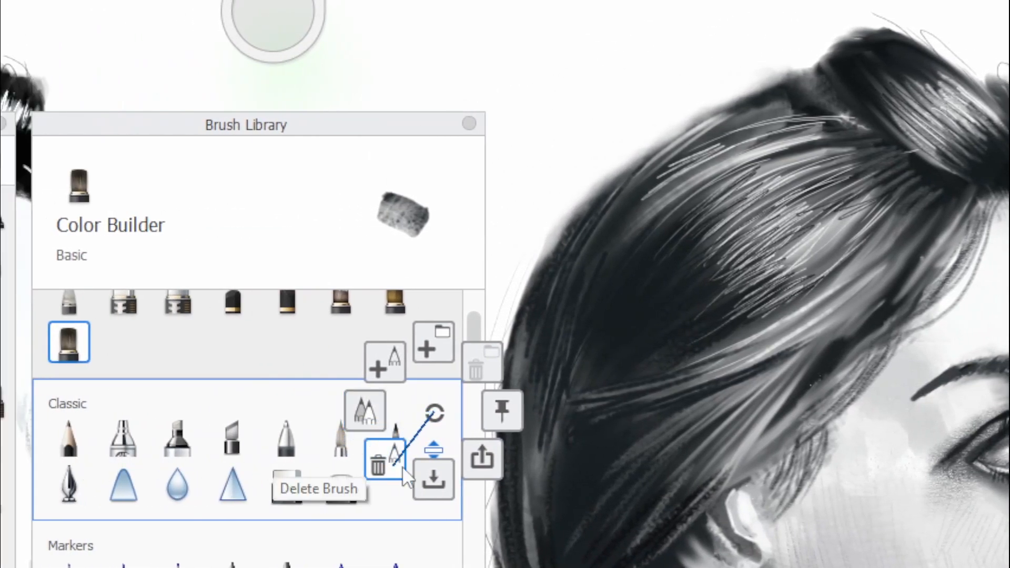
{"action": "left_click_drag", "start_coordinate": [401, 466], "coordinate": [428, 479]}
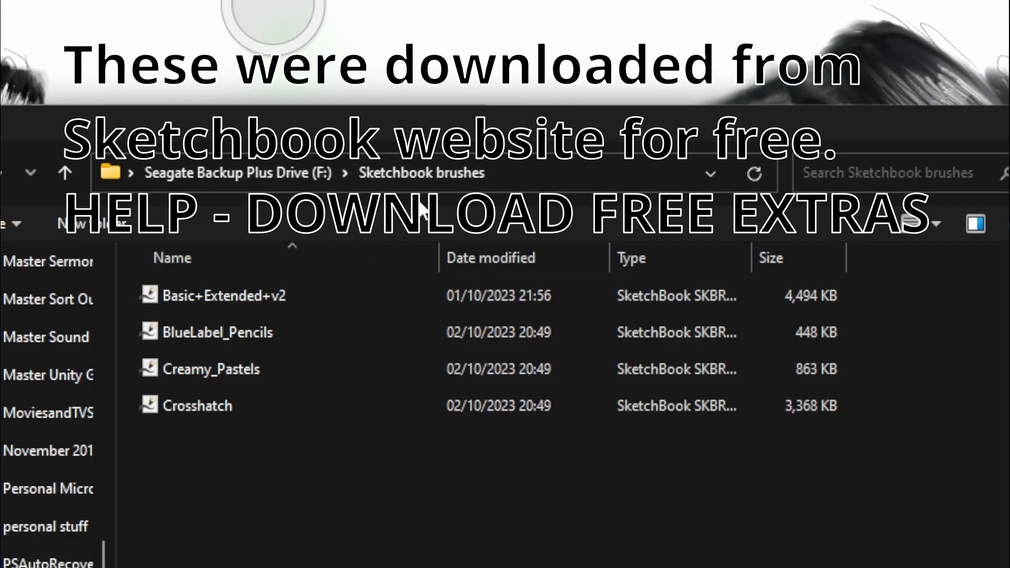
{"action": "double_click", "coordinate": [237, 373]}
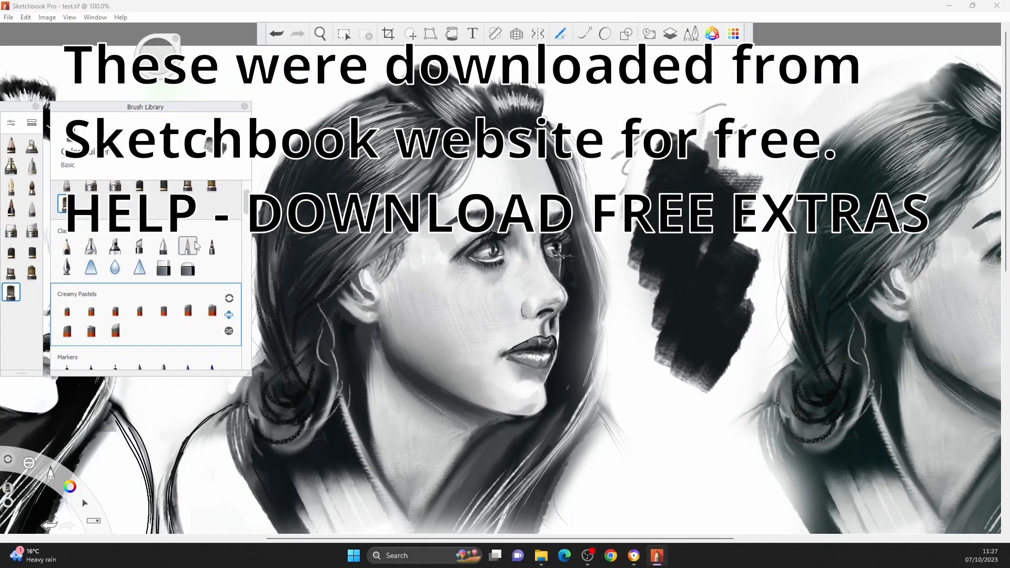
- Paint a soft grey patch between the middle portrait's hair and the black patch with the Very Wet Pastel brush
{"action": "left_click", "coordinate": [188, 309]}
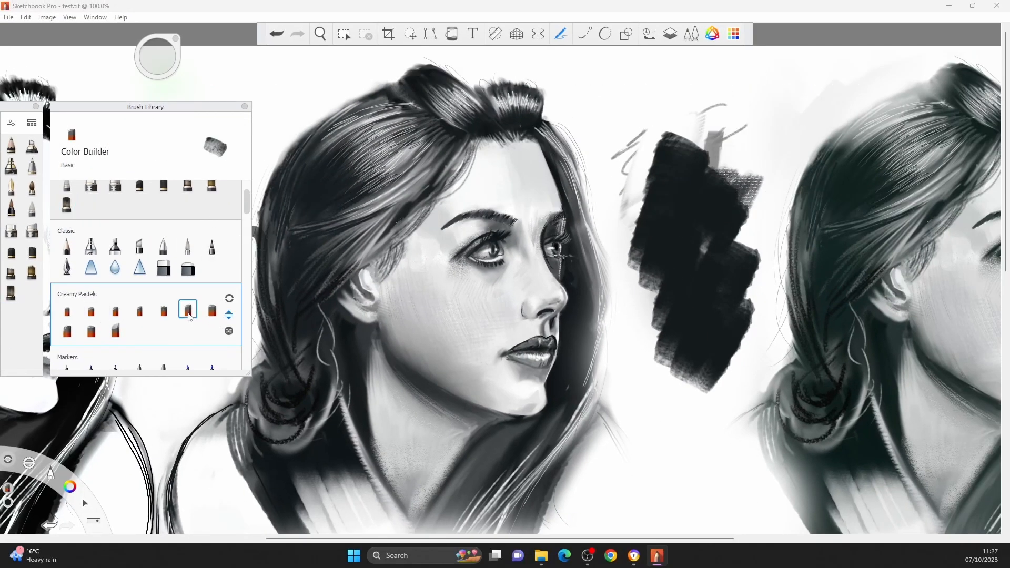
{"action": "left_click", "coordinate": [626, 144]}
{"action": "left_click_drag", "start_coordinate": [627, 273], "coordinate": [631, 229]}
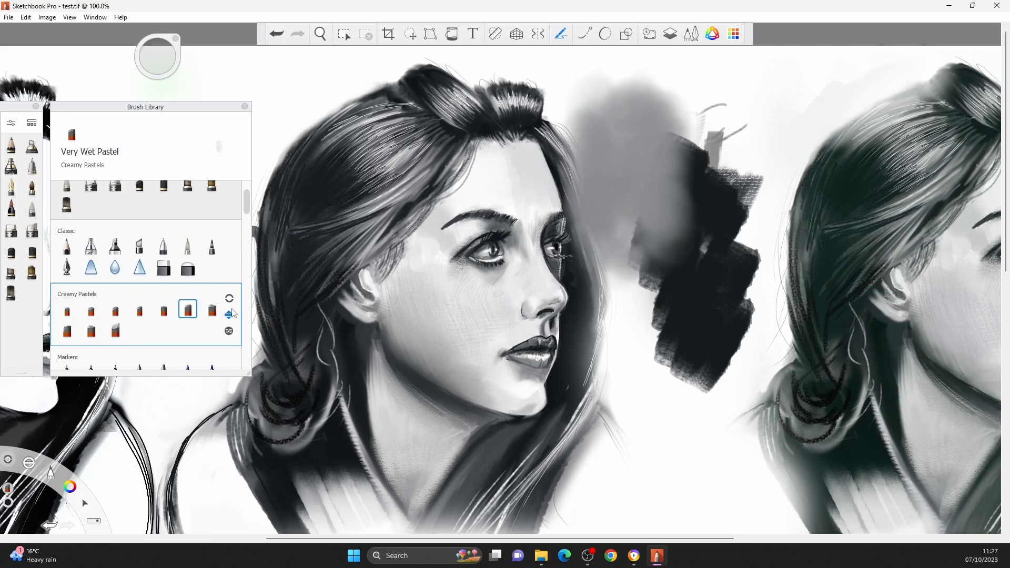
- Import the BlueLabel_Pencils brush set file from the Sketchbook brushes folder
{"action": "left_click", "coordinate": [230, 300]}
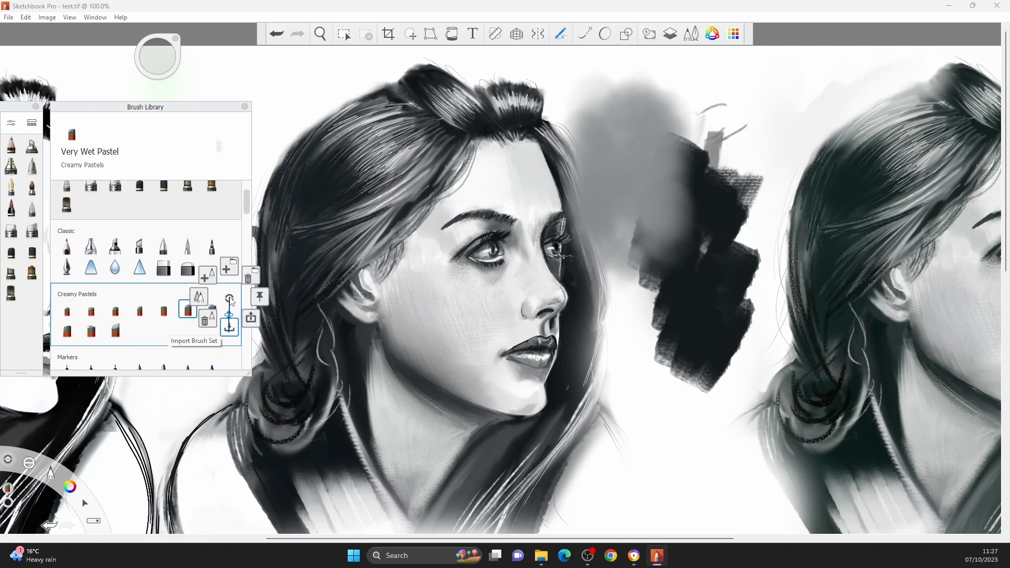
{"action": "left_click", "coordinate": [229, 325]}
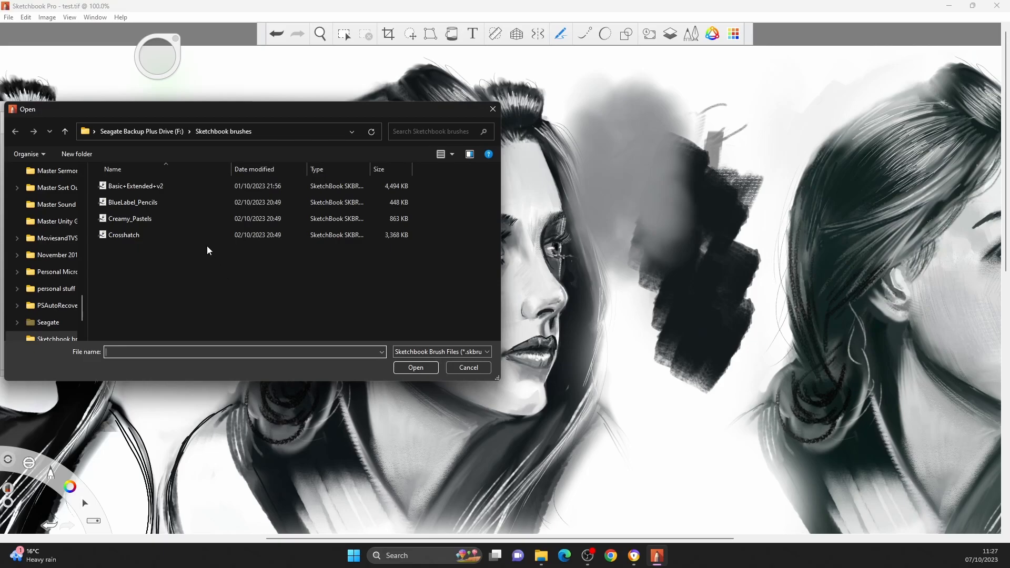
{"action": "left_click", "coordinate": [146, 189]}
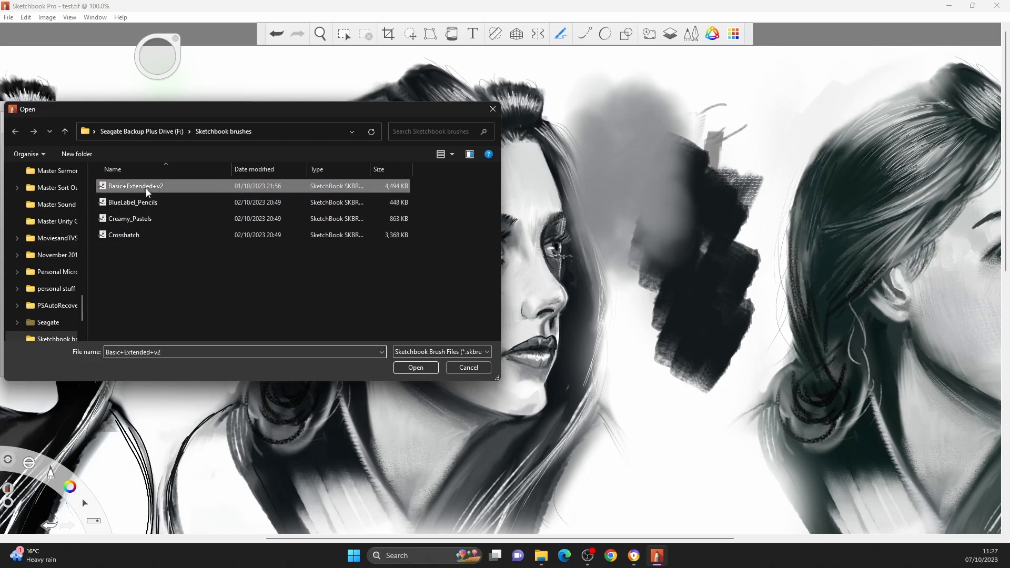
{"action": "double_click", "coordinate": [142, 203]}
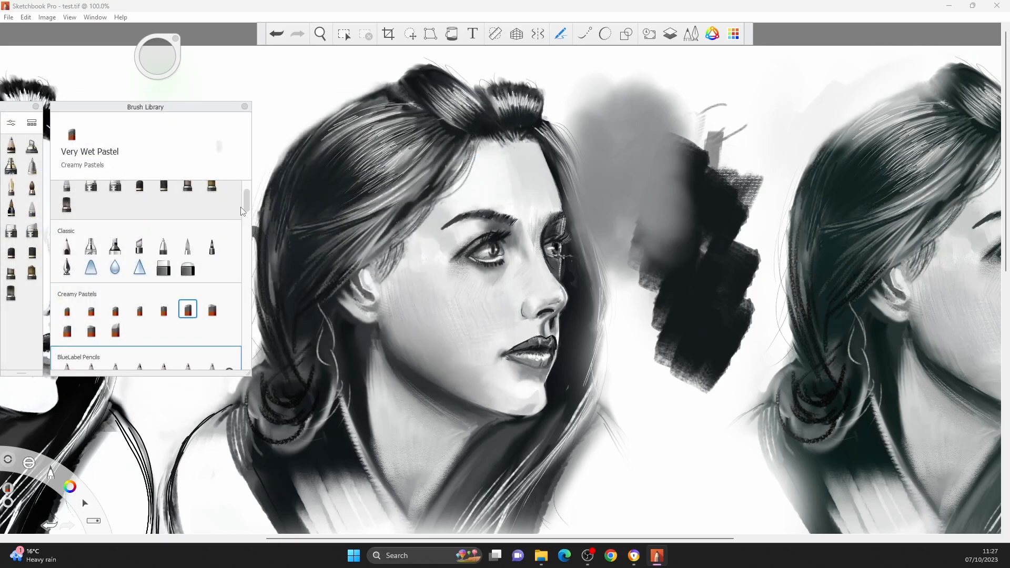
- Draw two long dark strokes between the black patch and the right portrait with the BlueLabel 7B pencil
{"action": "scroll", "coordinate": [244, 220], "scroll_direction": "down", "scroll_amount": 3}
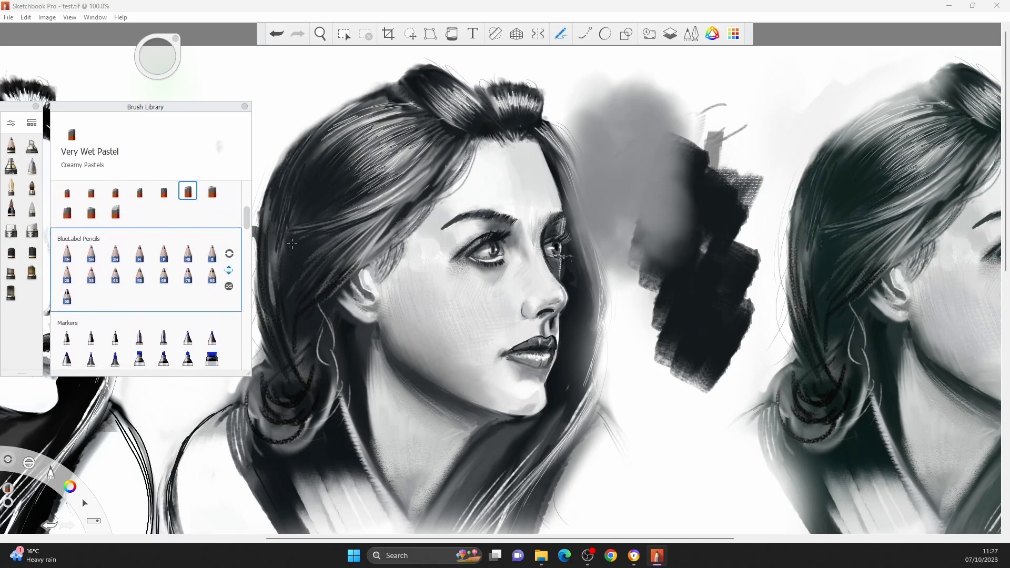
{"action": "left_click", "coordinate": [187, 275]}
{"action": "left_click_drag", "start_coordinate": [765, 153], "coordinate": [749, 256]}
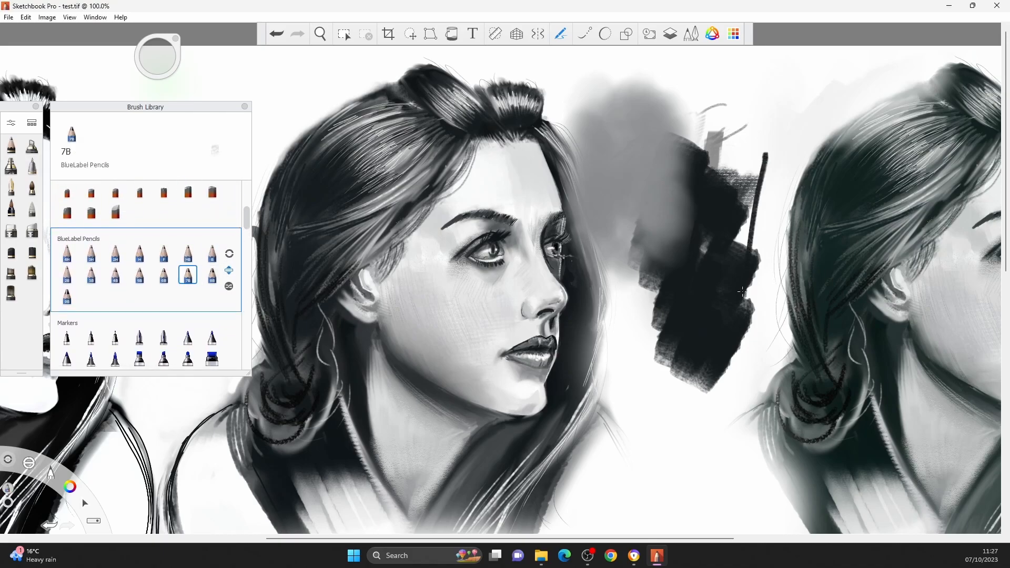
{"action": "left_click_drag", "start_coordinate": [788, 129], "coordinate": [770, 263]}
- Add several dark strokes beside and below the black patch with the BlueLabel 5B pencil
{"action": "left_click", "coordinate": [164, 253]}
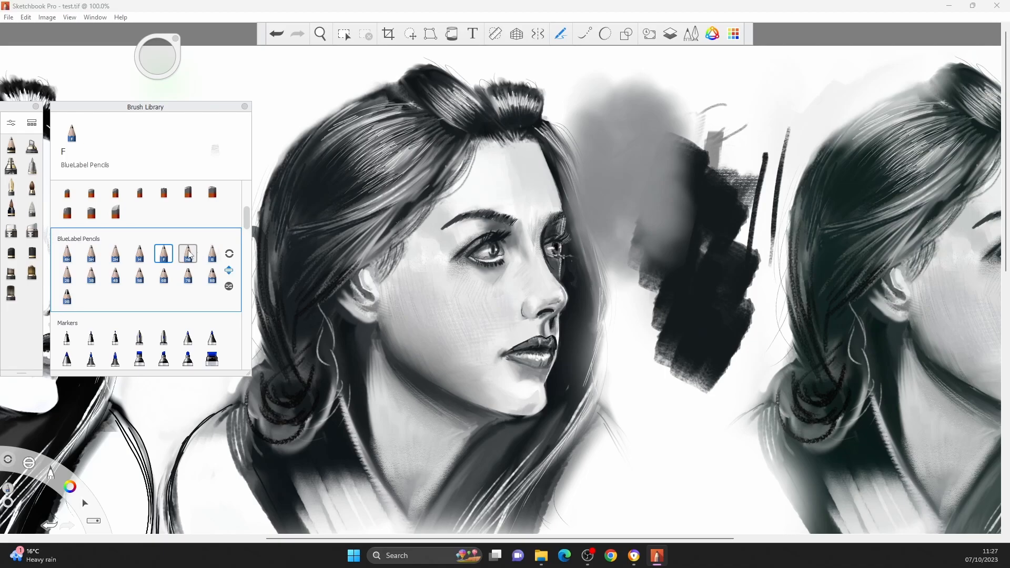
{"action": "left_click", "coordinate": [140, 279]}
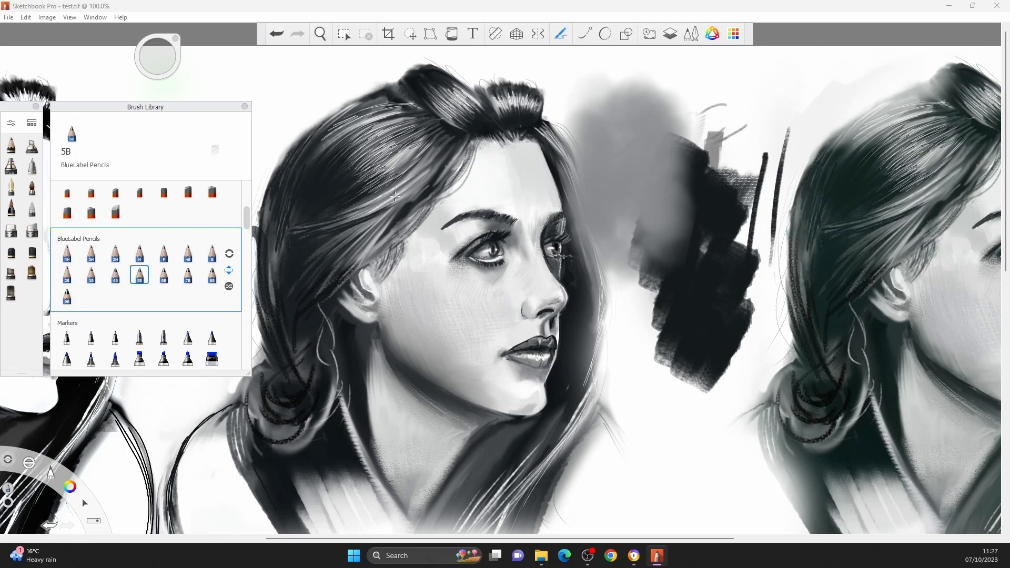
{"action": "left_click_drag", "start_coordinate": [763, 148], "coordinate": [751, 214]}
{"action": "left_click_drag", "start_coordinate": [783, 125], "coordinate": [766, 221]}
{"action": "left_click_drag", "start_coordinate": [775, 179], "coordinate": [760, 278]}
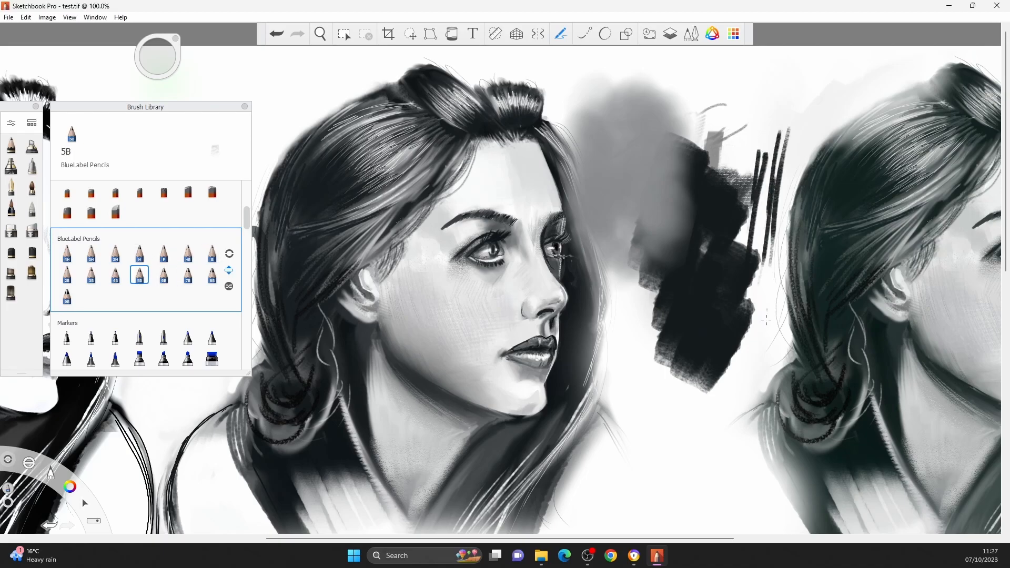
{"action": "left_click_drag", "start_coordinate": [760, 332], "coordinate": [718, 380]}
{"action": "left_click_drag", "start_coordinate": [737, 390], "coordinate": [691, 422]}
- Draw light diagonal strokes below the black patch with the BlueLabel H pencil
{"action": "left_click", "coordinate": [139, 254]}
{"action": "left_click_drag", "start_coordinate": [704, 389], "coordinate": [632, 445]}
{"action": "left_click_drag", "start_coordinate": [735, 403], "coordinate": [637, 459]}
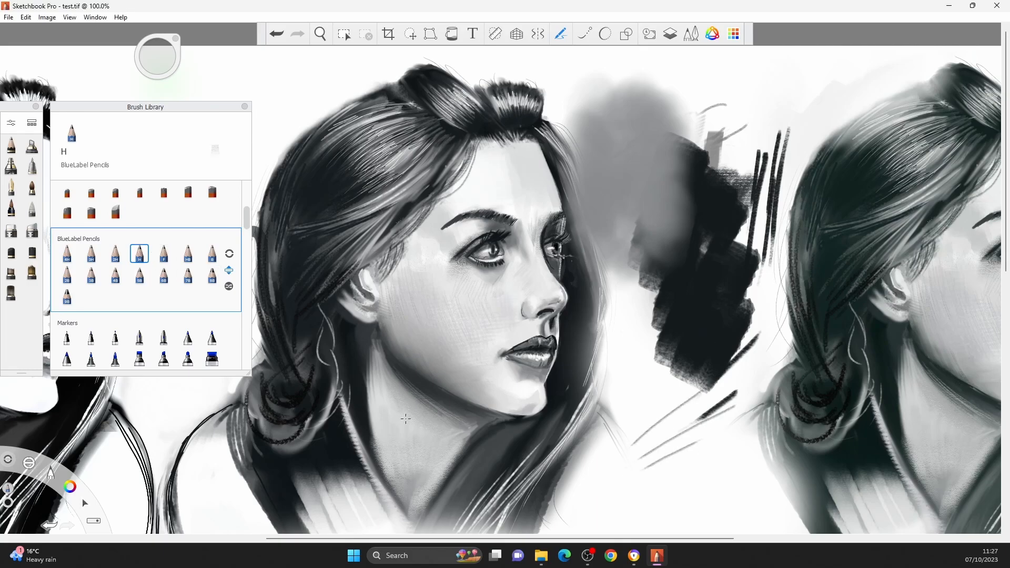
- Create a new brush set below BlueLabel Pencils and name it Wee Bob
{"action": "left_click", "coordinate": [33, 230]}
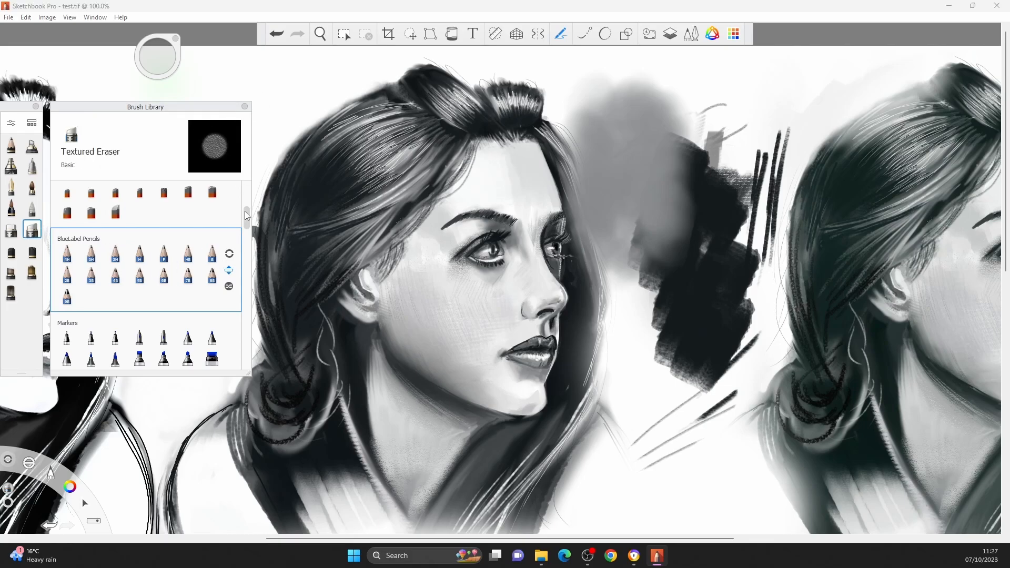
{"action": "left_click", "coordinate": [229, 254]}
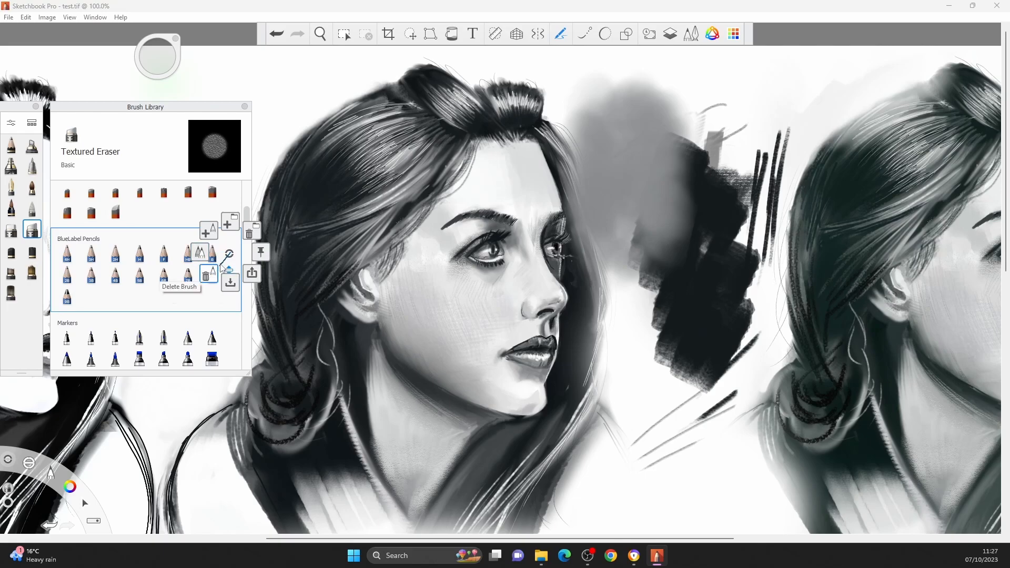
{"action": "left_click", "coordinate": [228, 225]}
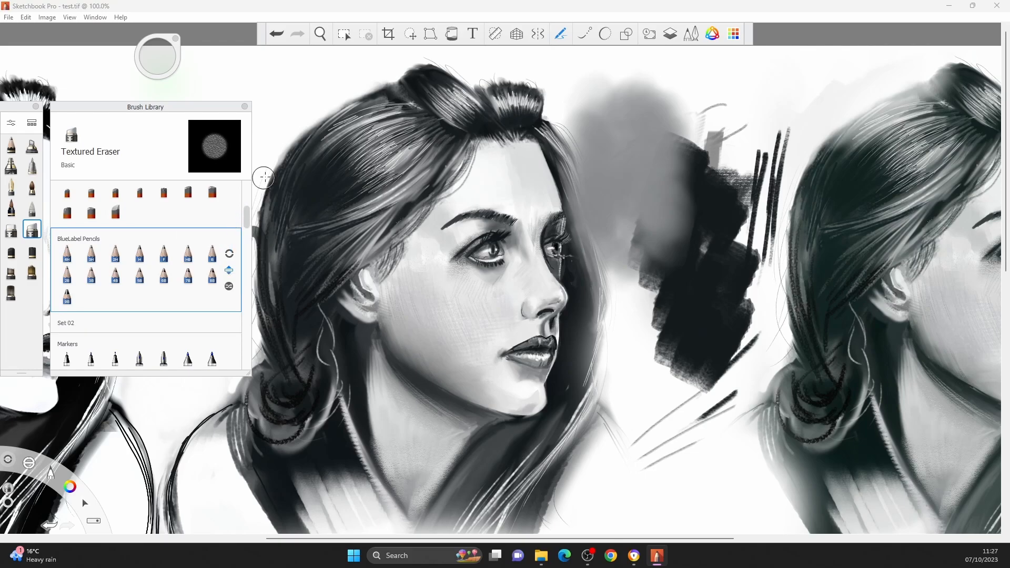
{"action": "double_click", "coordinate": [72, 324]}
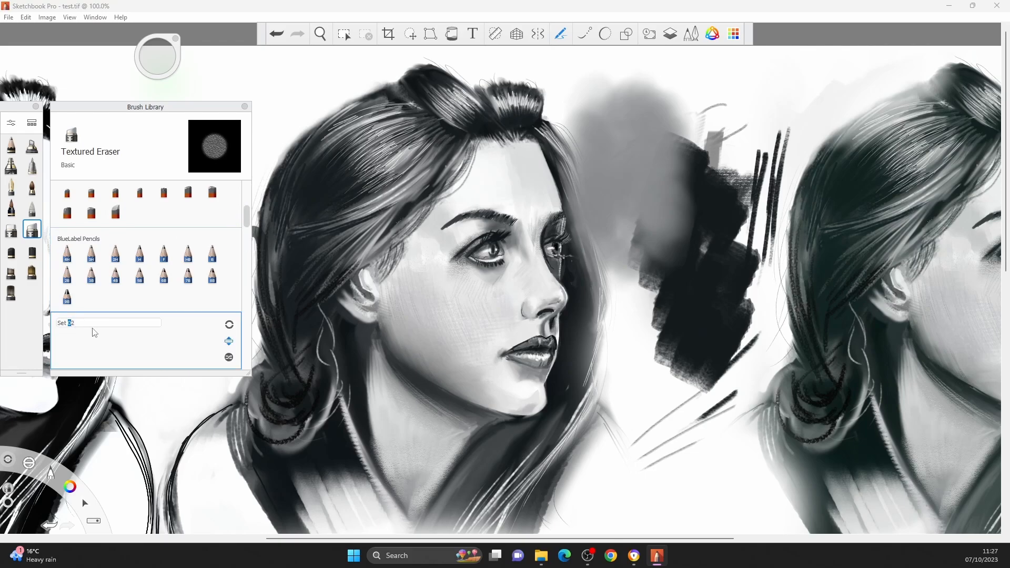
{"action": "type", "text": "Wee Bob"}
{"action": "key", "text": "Return"}
- Duplicate the 2H pencil in BlueLabel Pencils and move the copy into the Wee Bob set
{"action": "left_click", "coordinate": [115, 256]}
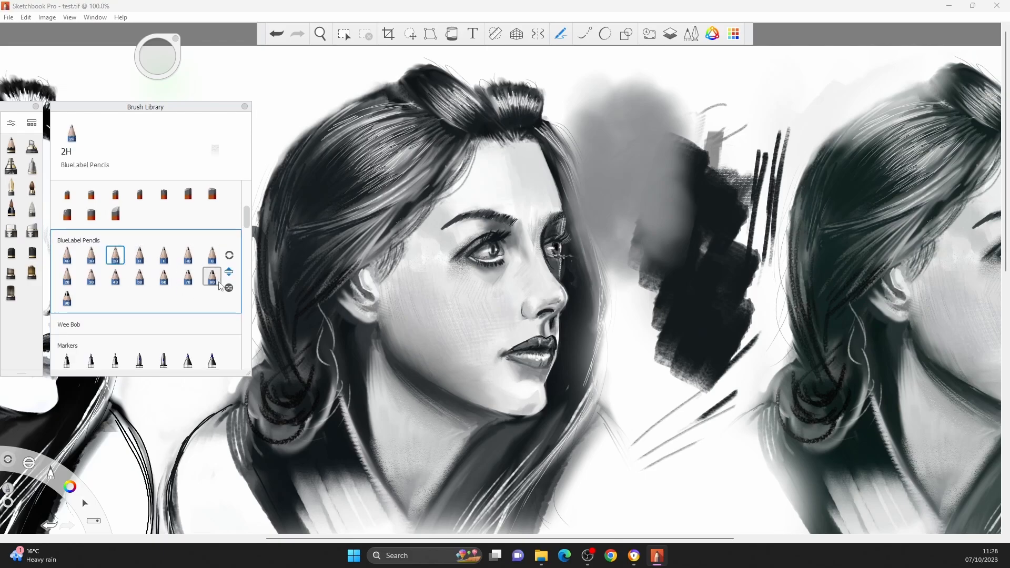
{"action": "left_click", "coordinate": [231, 256]}
{"action": "left_click", "coordinate": [201, 257]}
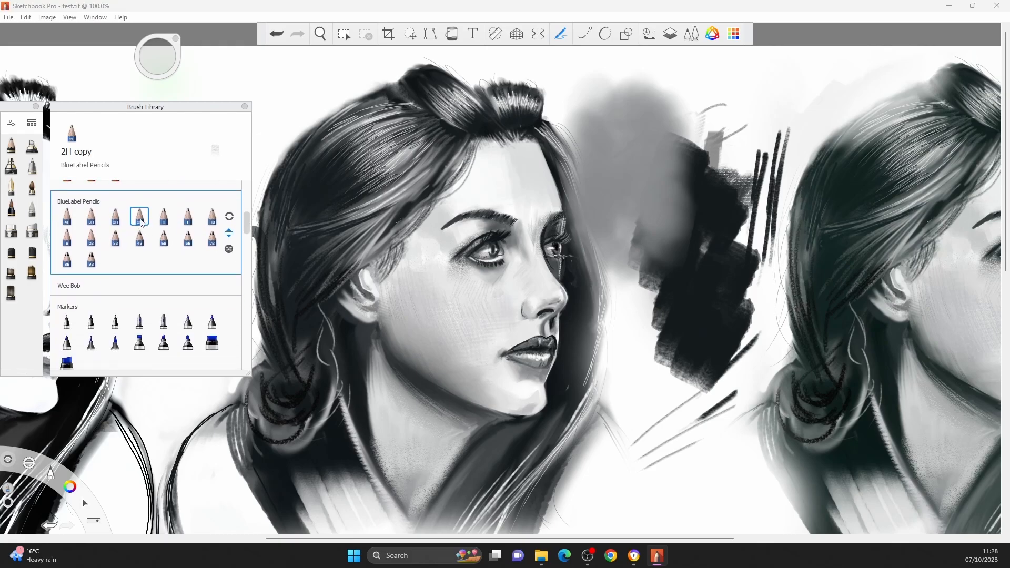
{"action": "mouse_move", "coordinate": [140, 219]}
{"action": "left_mouse_down"}
{"action": "mouse_move", "coordinate": [140, 240]}
{"action": "mouse_move", "coordinate": [96, 287]}
{"action": "left_mouse_up"}
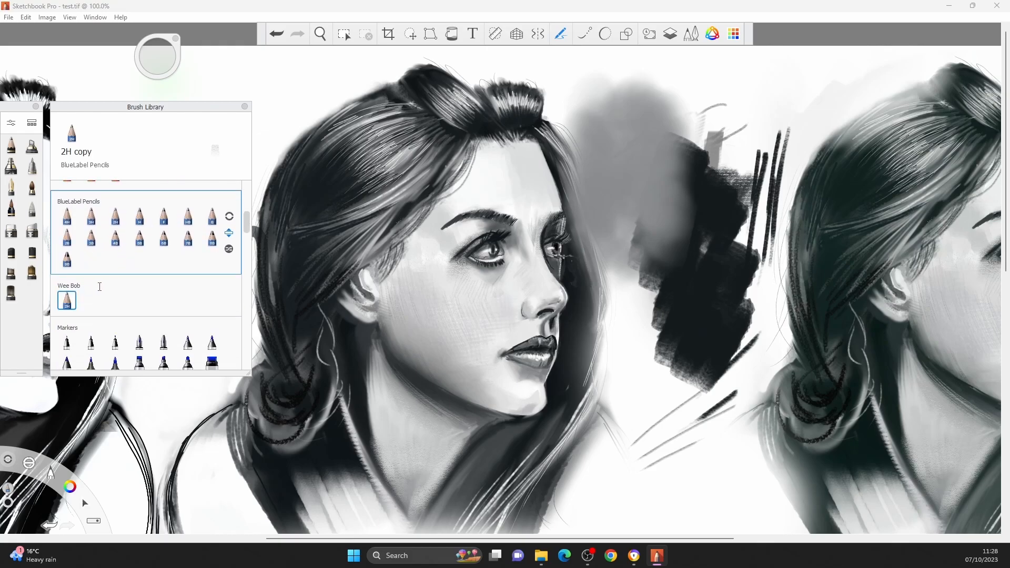
- Turn on brush shuffling for the BlueLabel Pencils set and draw varied pencil strokes around the black patch
{"action": "left_click_drag", "start_coordinate": [674, 133], "coordinate": [624, 164]}
{"action": "left_click", "coordinate": [229, 249]}
{"action": "left_click", "coordinate": [231, 249]}
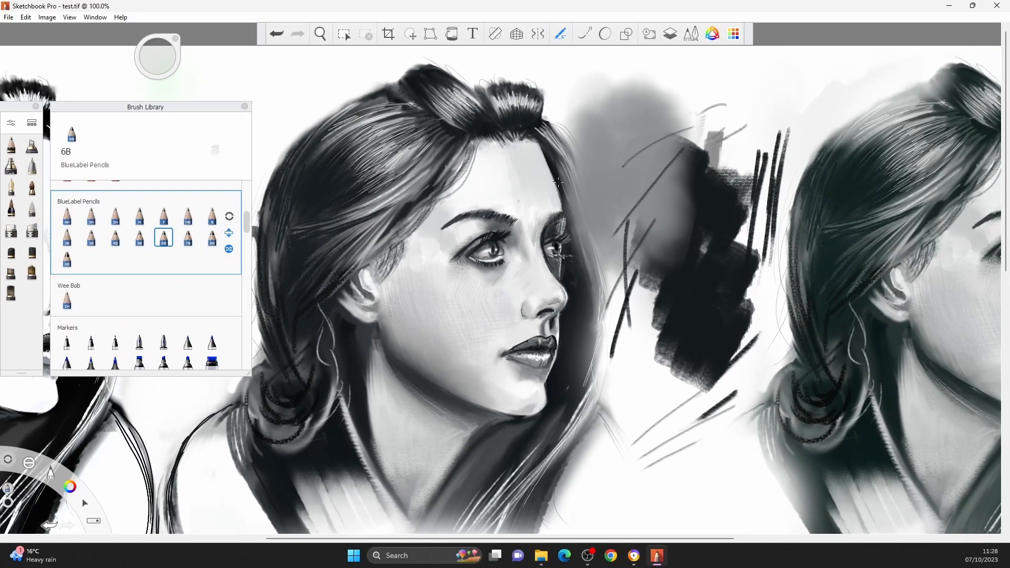
{"action": "left_click_drag", "start_coordinate": [655, 127], "coordinate": [627, 184]}
{"action": "mouse_move", "coordinate": [702, 125]}
{"action": "left_mouse_down"}
{"action": "mouse_move", "coordinate": [671, 162]}
{"action": "mouse_move", "coordinate": [662, 194]}
{"action": "left_mouse_up"}
{"action": "mouse_move", "coordinate": [705, 117]}
{"action": "left_mouse_down"}
{"action": "mouse_move", "coordinate": [669, 157]}
{"action": "mouse_move", "coordinate": [778, 100]}
{"action": "left_mouse_up"}
{"action": "mouse_move", "coordinate": [731, 132]}
{"action": "left_mouse_down"}
{"action": "mouse_move", "coordinate": [804, 83]}
{"action": "mouse_move", "coordinate": [797, 92]}
{"action": "left_mouse_up"}
{"action": "left_click_drag", "start_coordinate": [669, 393], "coordinate": [635, 428]}
{"action": "left_click_drag", "start_coordinate": [686, 392], "coordinate": [645, 445]}
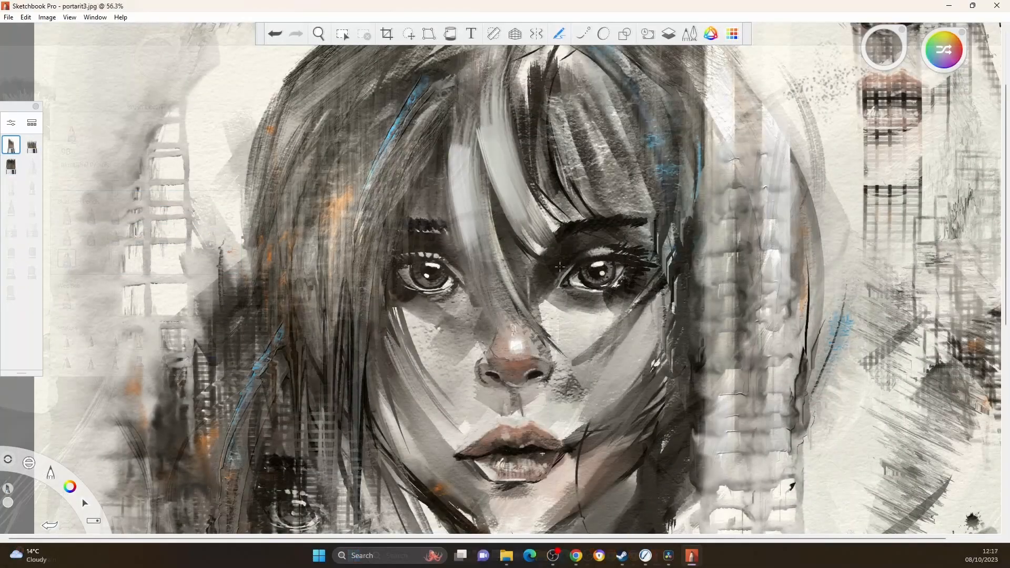
- Paint long light grey strokes down the upper hair on the left of the portrait with the shuffling brushes
{"action": "left_click_drag", "start_coordinate": [420, 110], "coordinate": [363, 236]}
{"action": "left_click_drag", "start_coordinate": [389, 90], "coordinate": [321, 336]}
{"action": "left_click_drag", "start_coordinate": [347, 121], "coordinate": [315, 200]}
{"action": "mouse_move", "coordinate": [316, 92]}
{"action": "left_mouse_down"}
{"action": "mouse_move", "coordinate": [301, 125]}
{"action": "mouse_move", "coordinate": [276, 297]}
{"action": "left_mouse_up"}
{"action": "left_click_drag", "start_coordinate": [342, 83], "coordinate": [298, 181]}
{"action": "left_click_drag", "start_coordinate": [374, 69], "coordinate": [305, 231]}
{"action": "left_click_drag", "start_coordinate": [297, 105], "coordinate": [260, 211]}
{"action": "left_click_drag", "start_coordinate": [282, 90], "coordinate": [251, 182]}
- Paint dark strokes through the lower left hair, sampling a dark color from the eye along the way
{"action": "left_click_drag", "start_coordinate": [252, 213], "coordinate": [284, 336]}
{"action": "key", "text": "alt"}
{"action": "mouse_move", "coordinate": [329, 250]}
{"action": "left_mouse_down"}
{"action": "mouse_move", "coordinate": [428, 273]}
{"action": "mouse_move", "coordinate": [344, 396]}
{"action": "mouse_move", "coordinate": [360, 384]}
{"action": "left_mouse_up"}
{"action": "left_click", "coordinate": [427, 273], "text": "alt"}
{"action": "left_click_drag", "start_coordinate": [300, 278], "coordinate": [311, 379]}
{"action": "left_click_drag", "start_coordinate": [263, 231], "coordinate": [290, 360]}
{"action": "left_click_drag", "start_coordinate": [252, 176], "coordinate": [274, 310]}
{"action": "left_click_drag", "start_coordinate": [281, 230], "coordinate": [331, 325]}
{"action": "left_click_drag", "start_coordinate": [302, 217], "coordinate": [339, 318]}
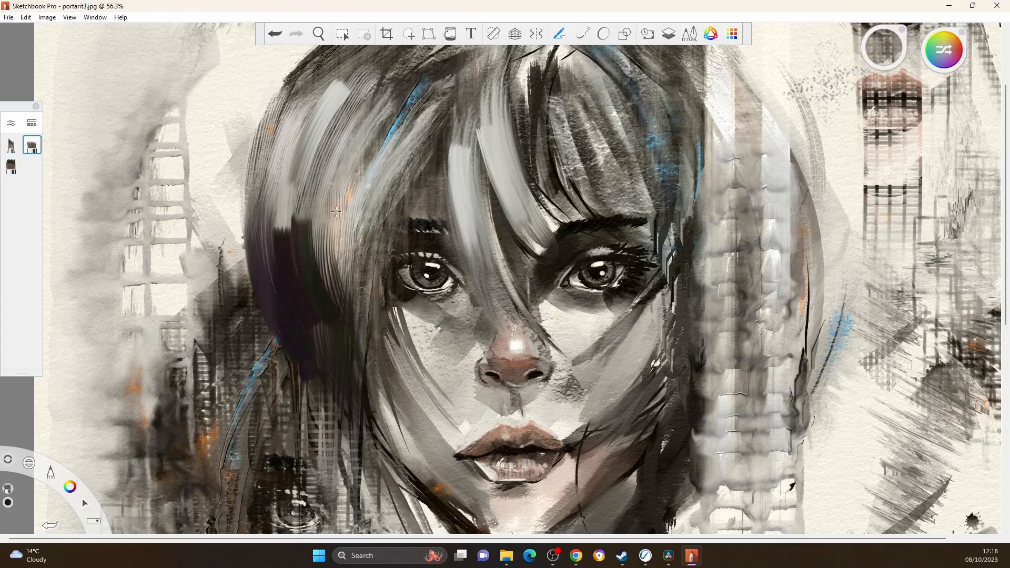
{"action": "left_click_drag", "start_coordinate": [342, 202], "coordinate": [366, 330]}
- Paint dark purple and green strokes across the fringe above the right eye, alternating between the palette brushes
{"action": "left_click", "coordinate": [11, 145]}
{"action": "left_click_drag", "start_coordinate": [509, 155], "coordinate": [550, 239]}
{"action": "left_click", "coordinate": [11, 166]}
{"action": "left_click_drag", "start_coordinate": [537, 127], "coordinate": [570, 217]}
{"action": "left_click_drag", "start_coordinate": [585, 127], "coordinate": [614, 203]}
{"action": "left_click", "coordinate": [11, 145]}
{"action": "left_click_drag", "start_coordinate": [629, 168], "coordinate": [626, 206]}
{"action": "left_click", "coordinate": [32, 146]}
{"action": "left_click_drag", "start_coordinate": [589, 126], "coordinate": [639, 223]}
{"action": "mouse_move", "coordinate": [615, 150]}
{"action": "left_mouse_down"}
{"action": "mouse_move", "coordinate": [660, 216]}
{"action": "mouse_move", "coordinate": [683, 224]}
{"action": "left_mouse_up"}
- Paint long dark curved strokes into the hair on the right of the face with alternating palette brushes
{"action": "left_click", "coordinate": [11, 145]}
{"action": "left_click_drag", "start_coordinate": [702, 416], "coordinate": [780, 286]}
{"action": "left_click", "coordinate": [11, 166]}
{"action": "left_click_drag", "start_coordinate": [701, 357], "coordinate": [757, 226]}
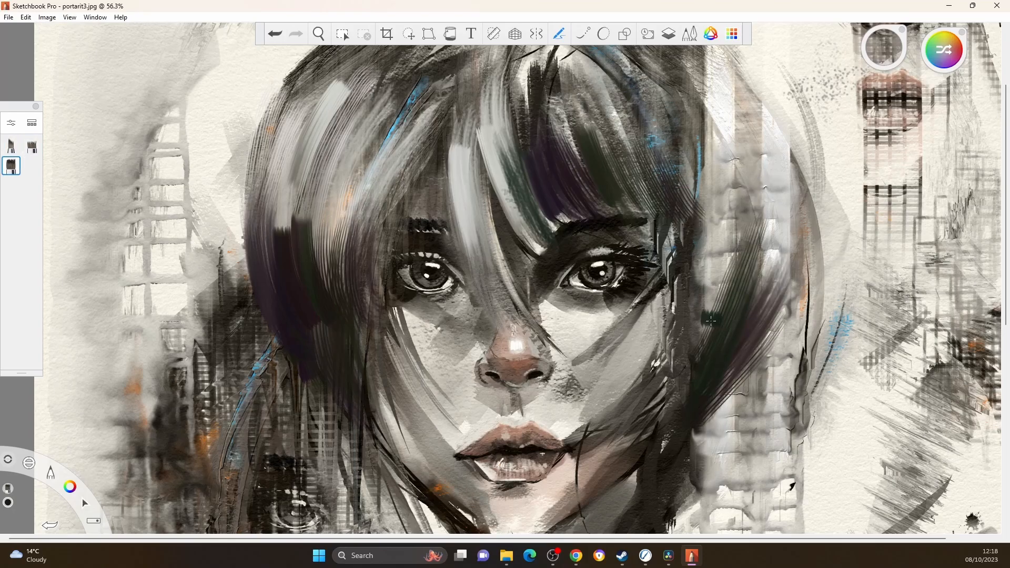
{"action": "left_click_drag", "start_coordinate": [711, 311], "coordinate": [718, 203]}
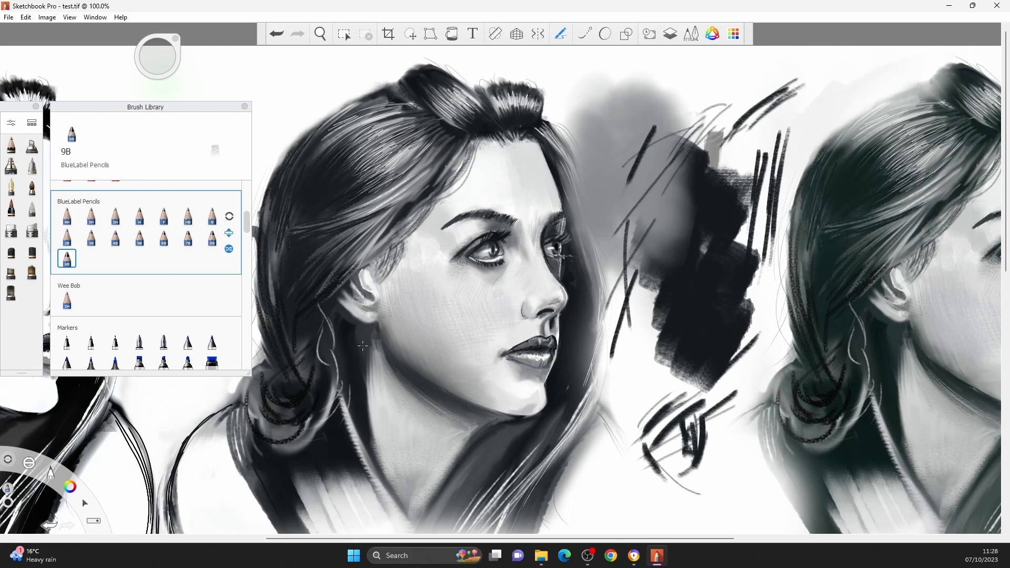
- Pin the BlueLabel Pencils set from the Brush Library so it fills the brush palette
{"action": "mouse_move", "coordinate": [245, 223]}
{"action": "left_mouse_down"}
{"action": "mouse_move", "coordinate": [248, 193]}
{"action": "mouse_move", "coordinate": [243, 231]}
{"action": "mouse_move", "coordinate": [244, 206]}
{"action": "left_mouse_up"}
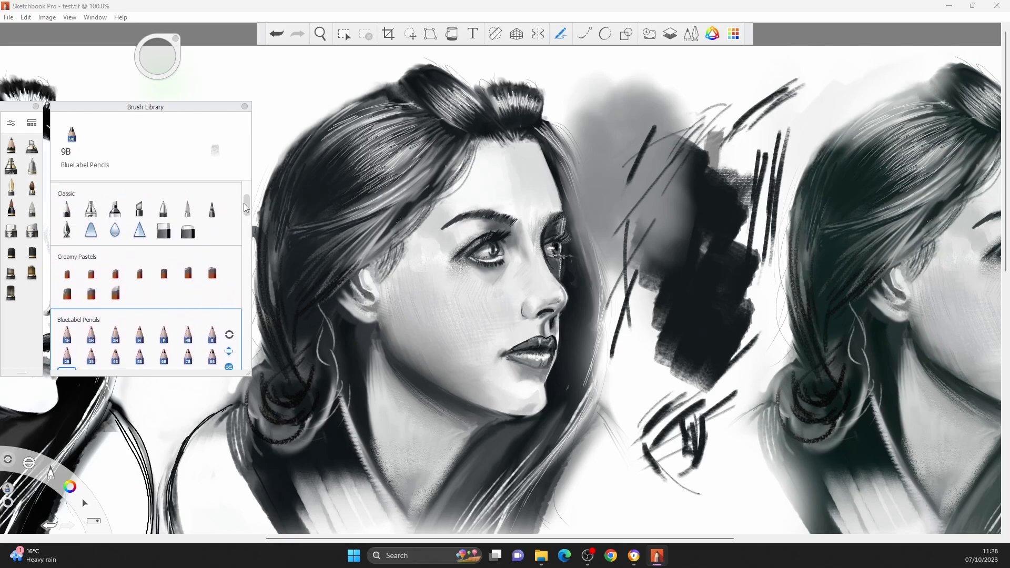
{"action": "left_click", "coordinate": [229, 336]}
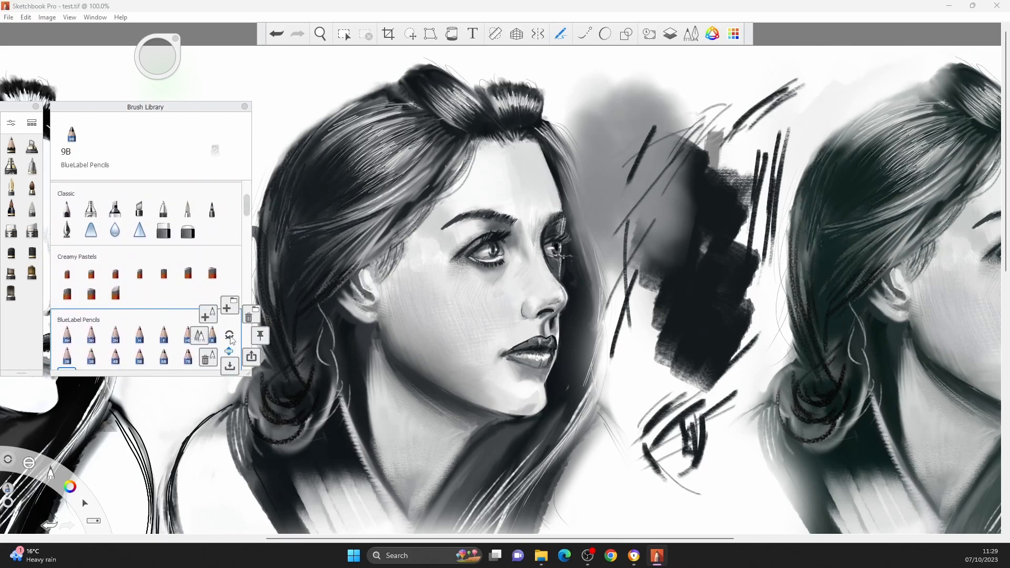
{"action": "left_click", "coordinate": [259, 335]}
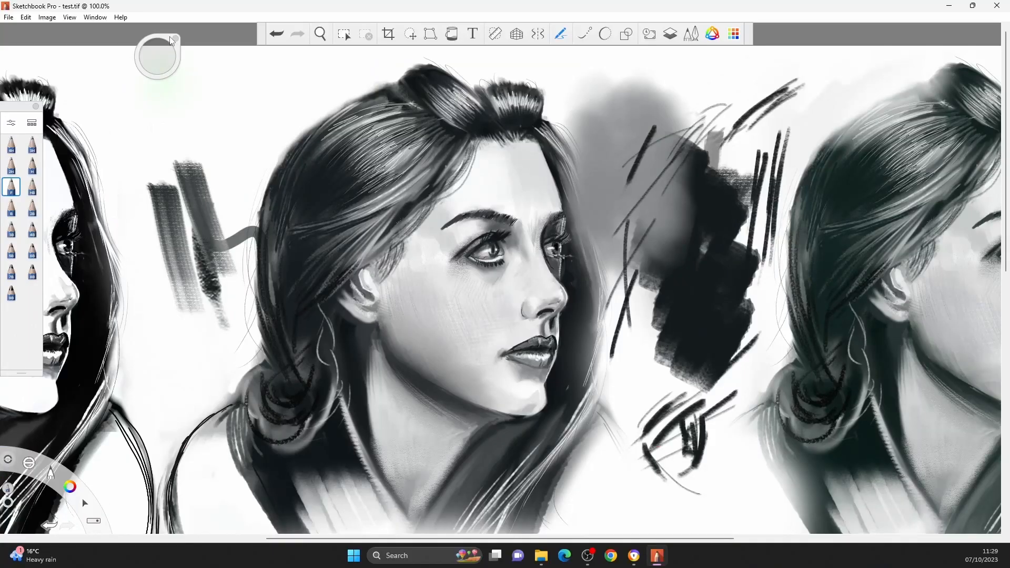
- Move the Brush Puck above the pencil swatches and use it to adjust the brush opacity to 80%
{"action": "left_click_drag", "start_coordinate": [167, 39], "coordinate": [178, 113]}
{"action": "left_click", "coordinate": [11, 272]}
{"action": "left_click", "coordinate": [11, 293]}
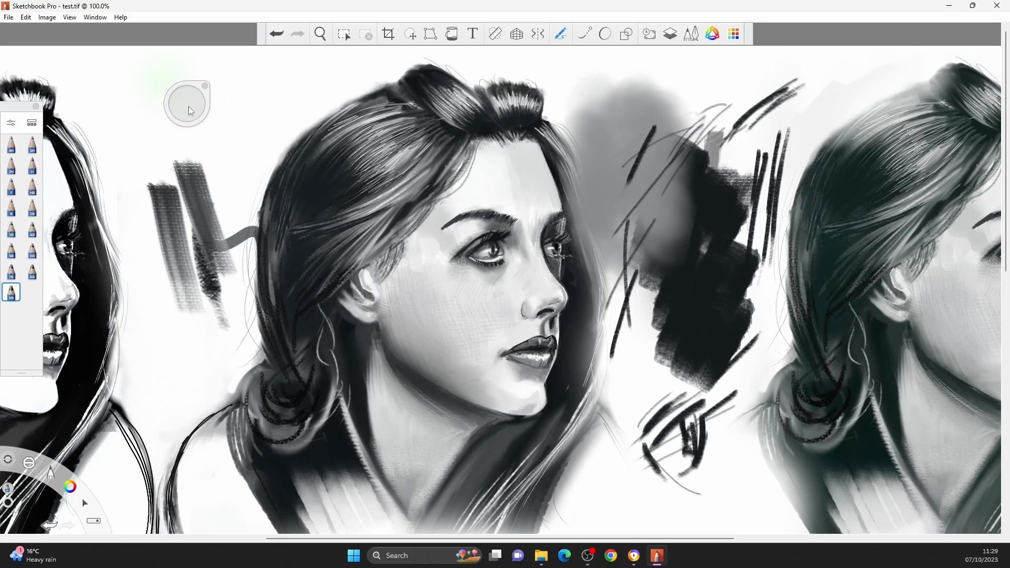
{"action": "left_click_drag", "start_coordinate": [186, 103], "coordinate": [187, 103]}
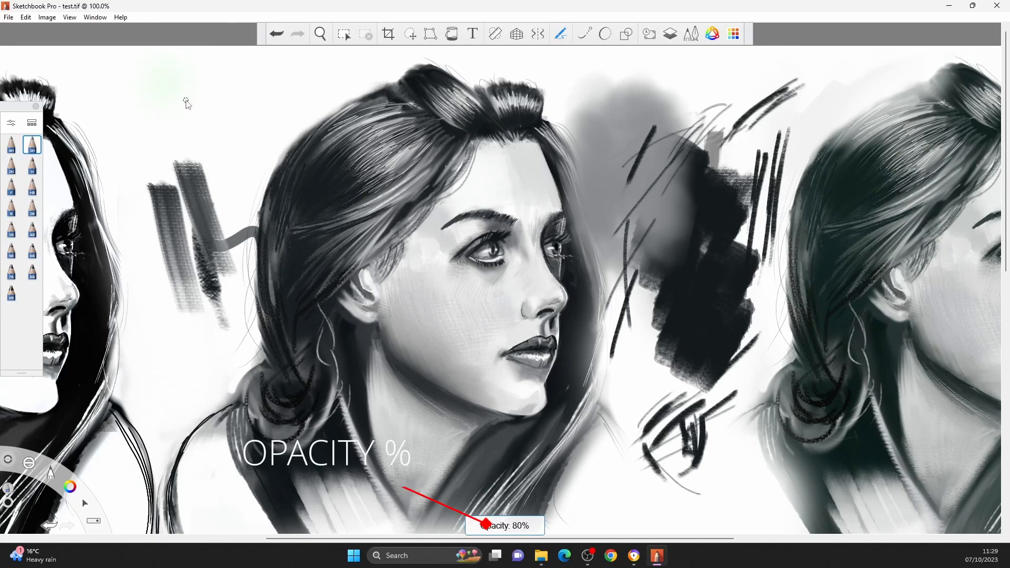
{"action": "left_click_drag", "start_coordinate": [187, 104], "coordinate": [187, 104]}
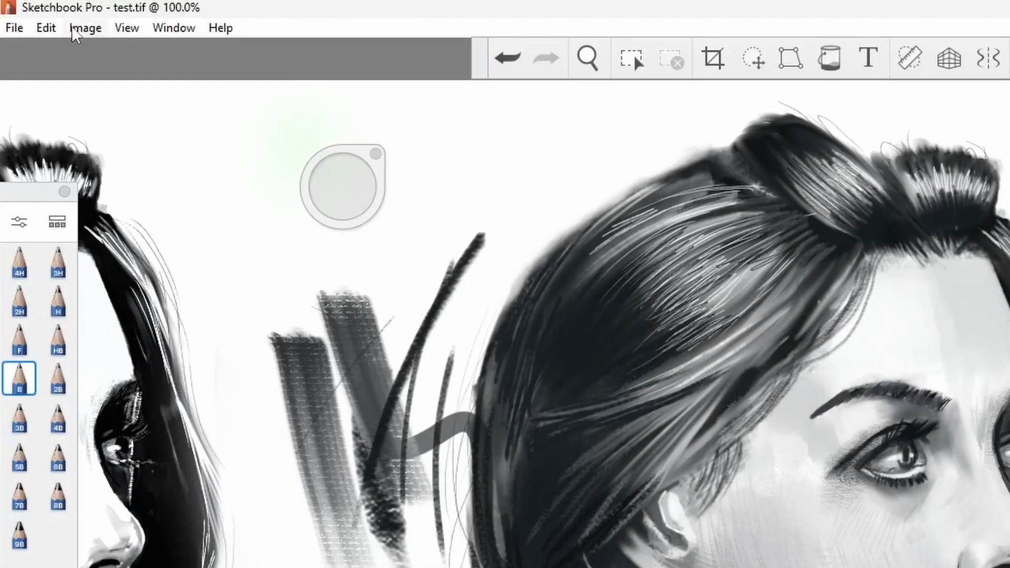
- Look over the file and edit commands and open the Stylus Responsiveness settings
{"action": "left_click", "coordinate": [15, 32]}
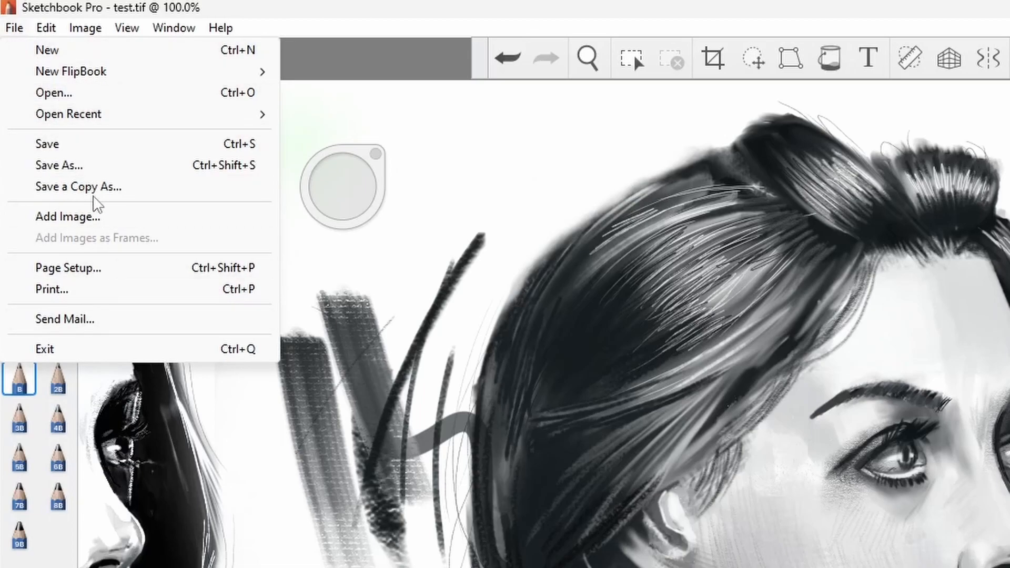
{"action": "mouse_move", "coordinate": [56, 29]}
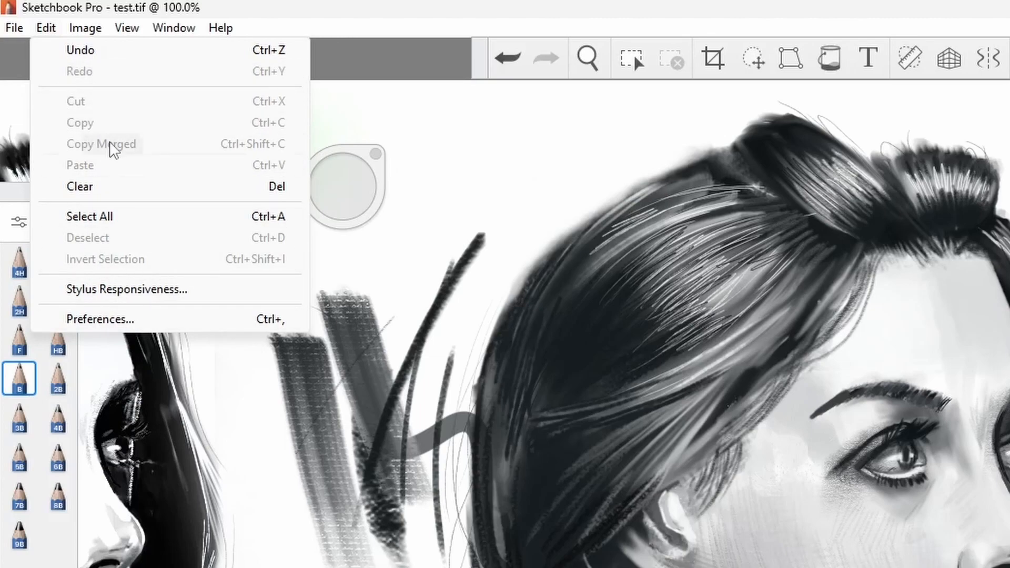
{"action": "left_click", "coordinate": [169, 289]}
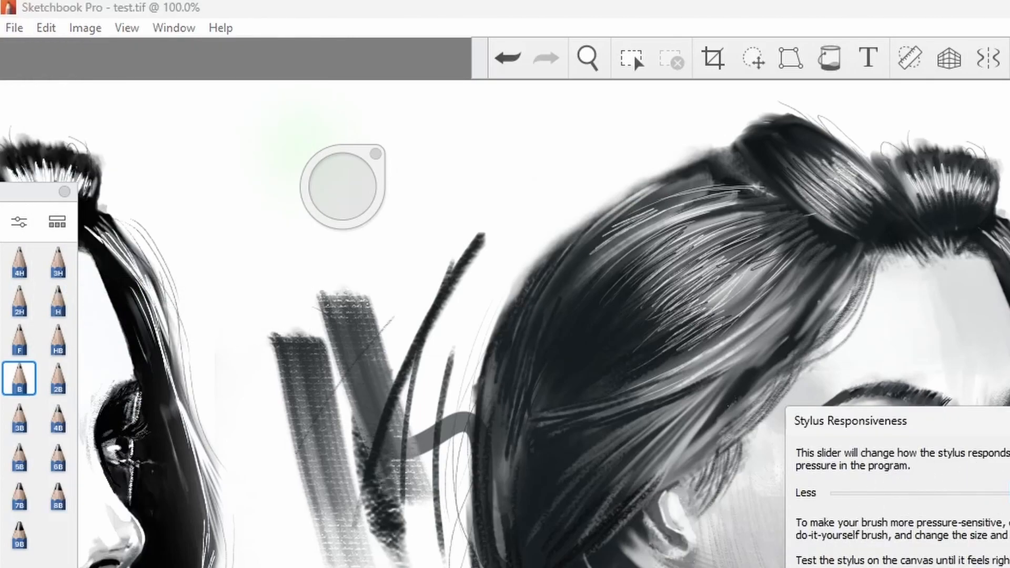
- Review the General, Brush, Canvas, Hotkeys, Lagoon and Factory Defaults pages of the Preferences, and close them unchanged
{"action": "left_click", "coordinate": [50, 30]}
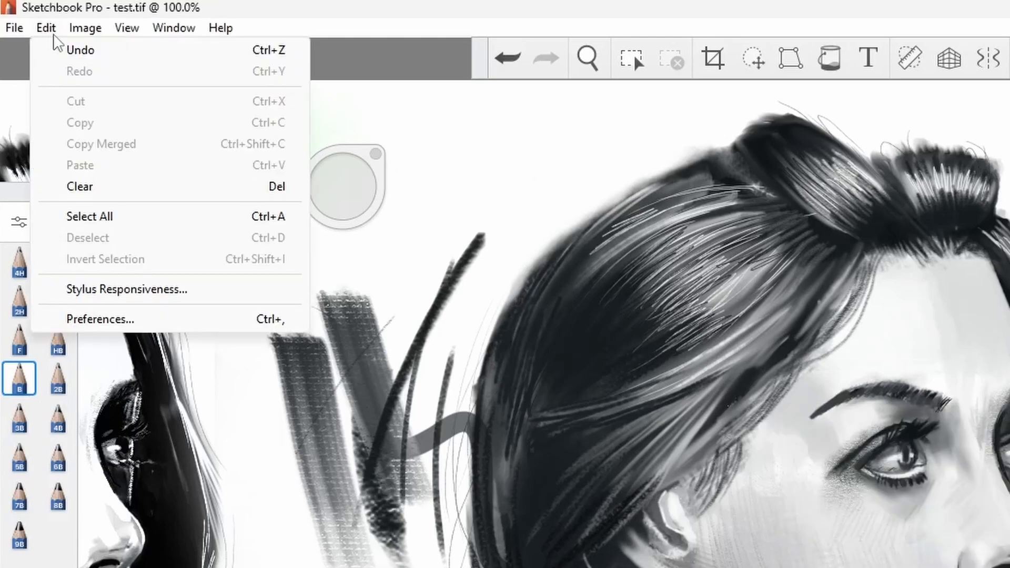
{"action": "left_click", "coordinate": [153, 319]}
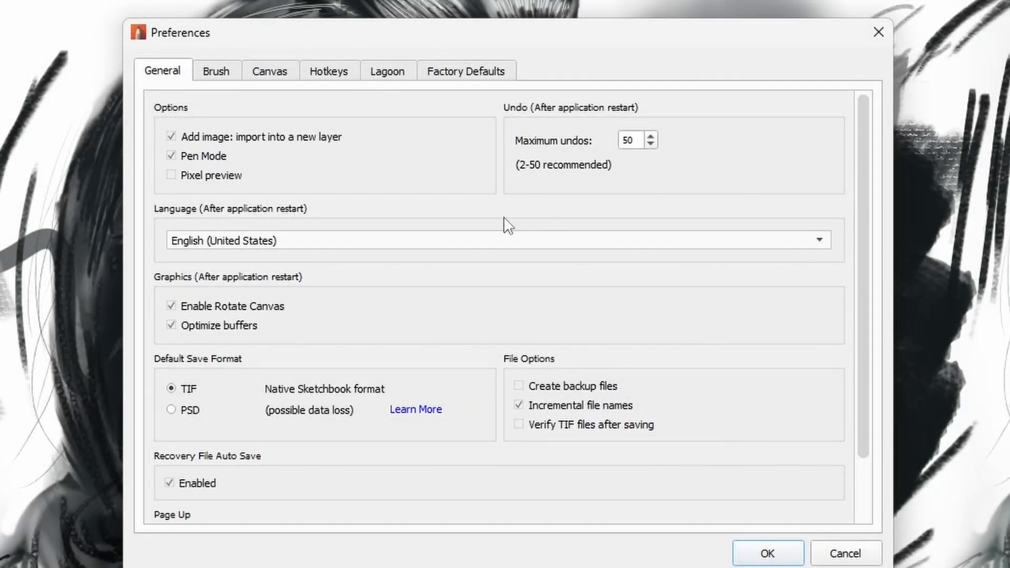
{"action": "left_click", "coordinate": [216, 71]}
{"action": "left_click", "coordinate": [284, 78]}
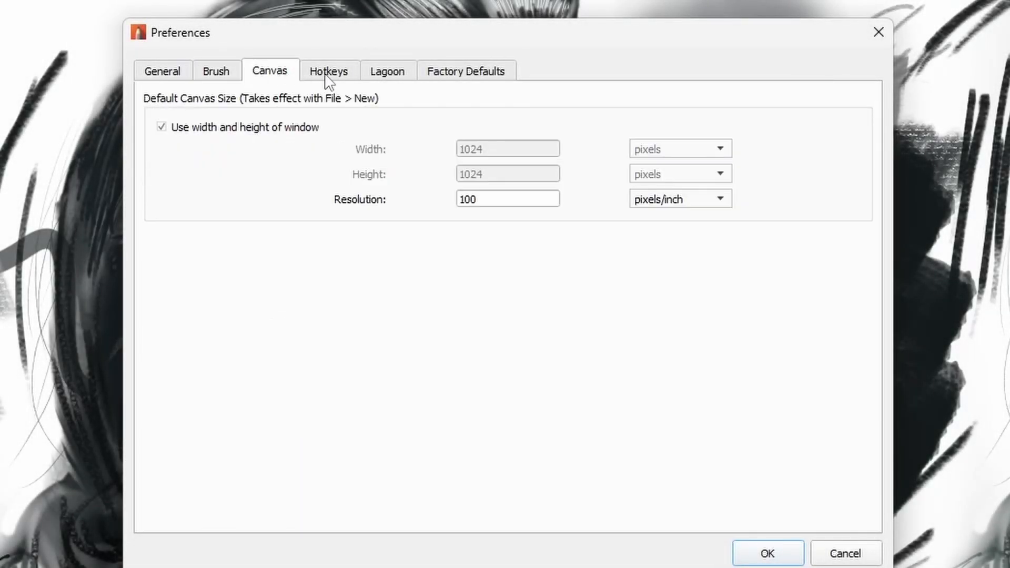
{"action": "left_click", "coordinate": [348, 76]}
{"action": "left_click", "coordinate": [402, 71]}
{"action": "left_click", "coordinate": [489, 73]}
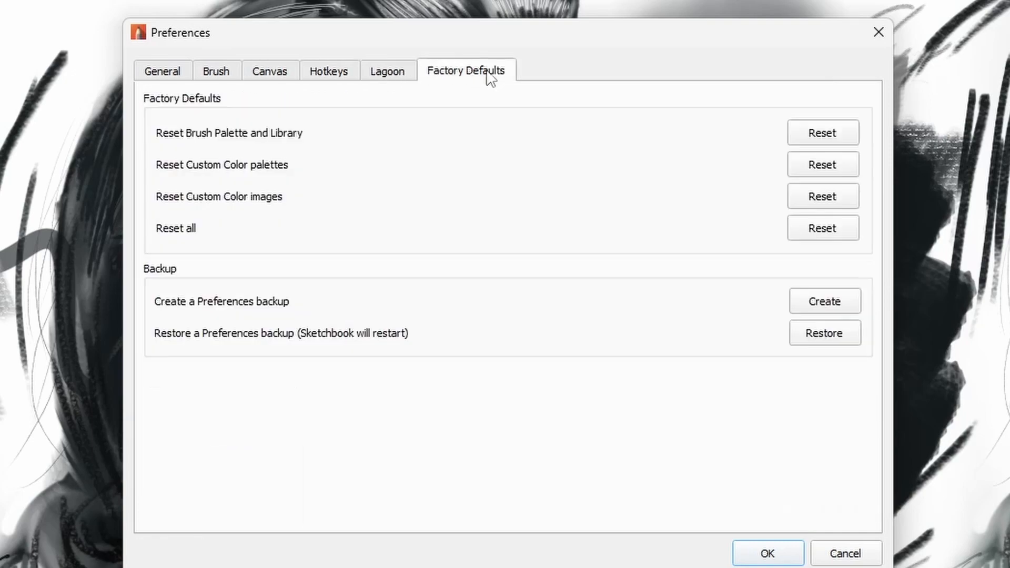
{"action": "left_click", "coordinate": [174, 73]}
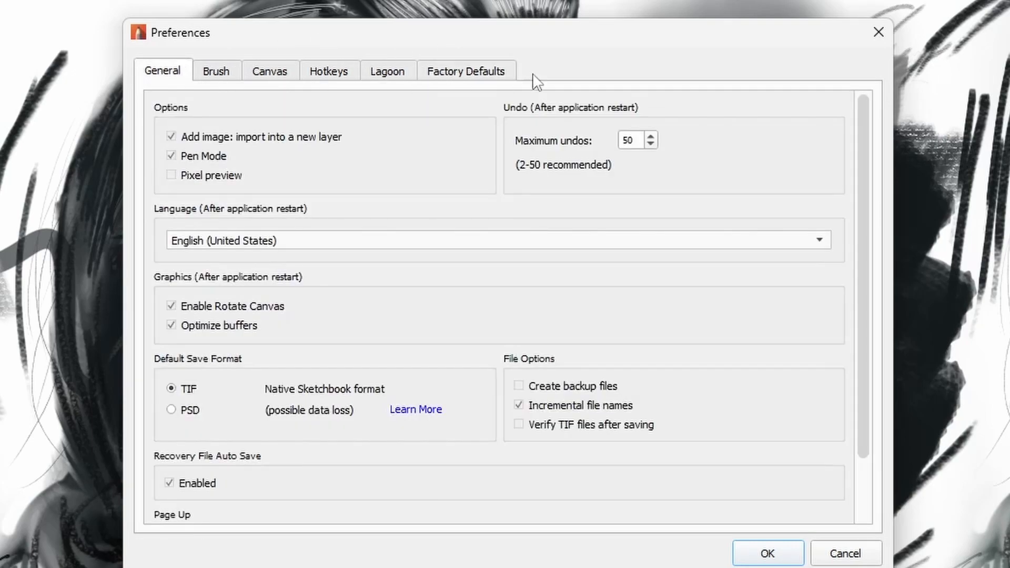
{"action": "left_click", "coordinate": [883, 32]}
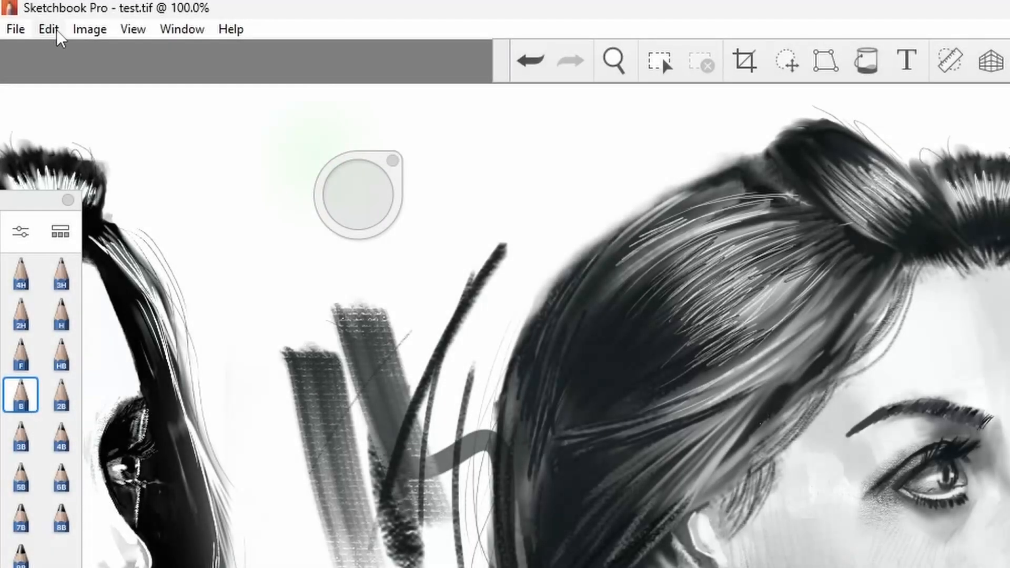
- Try flipping the canvas vertically
{"action": "left_click", "coordinate": [89, 29]}
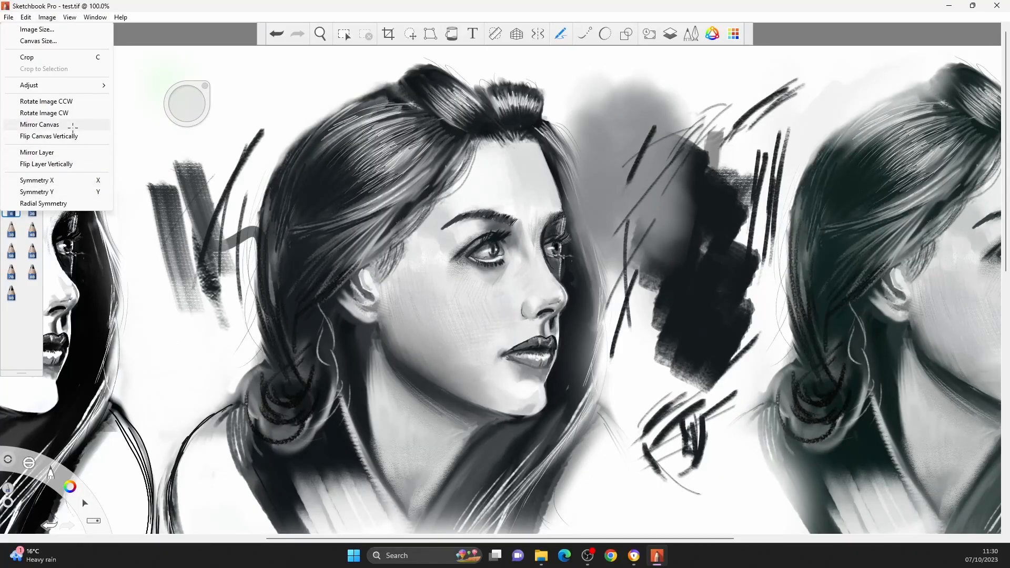
{"action": "left_click", "coordinate": [66, 136]}
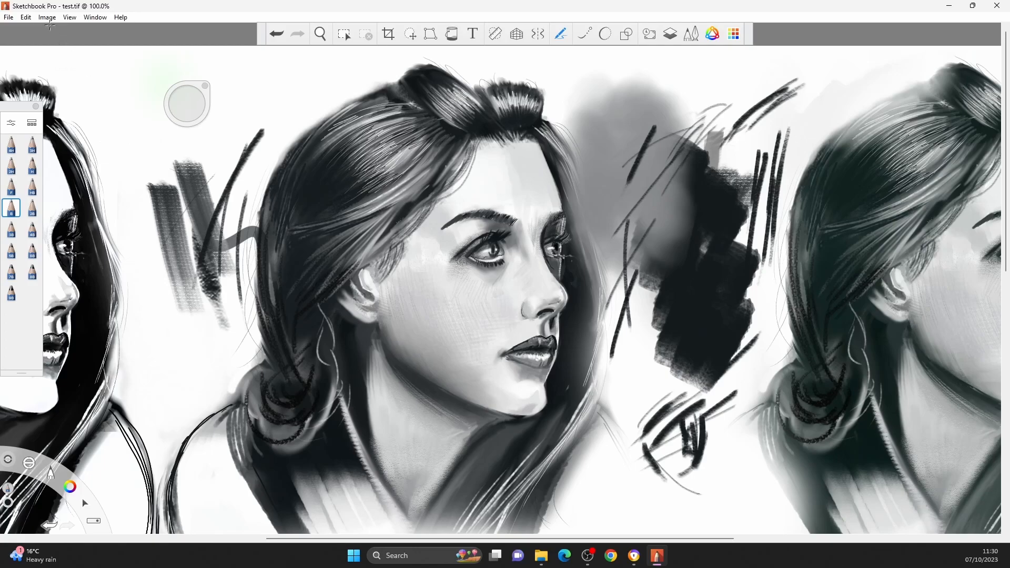
- Darken the artwork with a Brightness/Contrast adjustment, setting the brightness to -66
{"action": "left_click", "coordinate": [48, 18]}
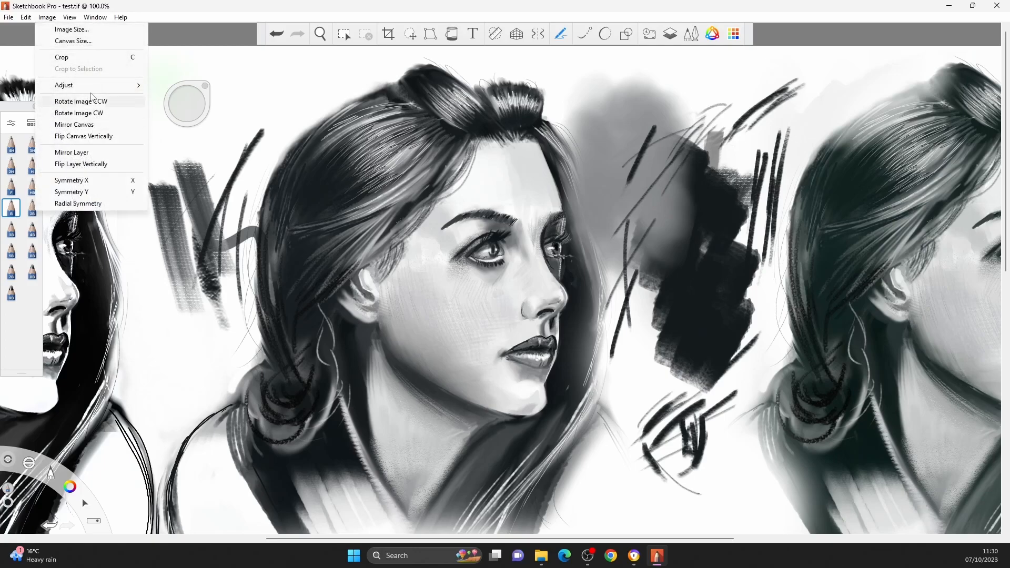
{"action": "mouse_move", "coordinate": [120, 84]}
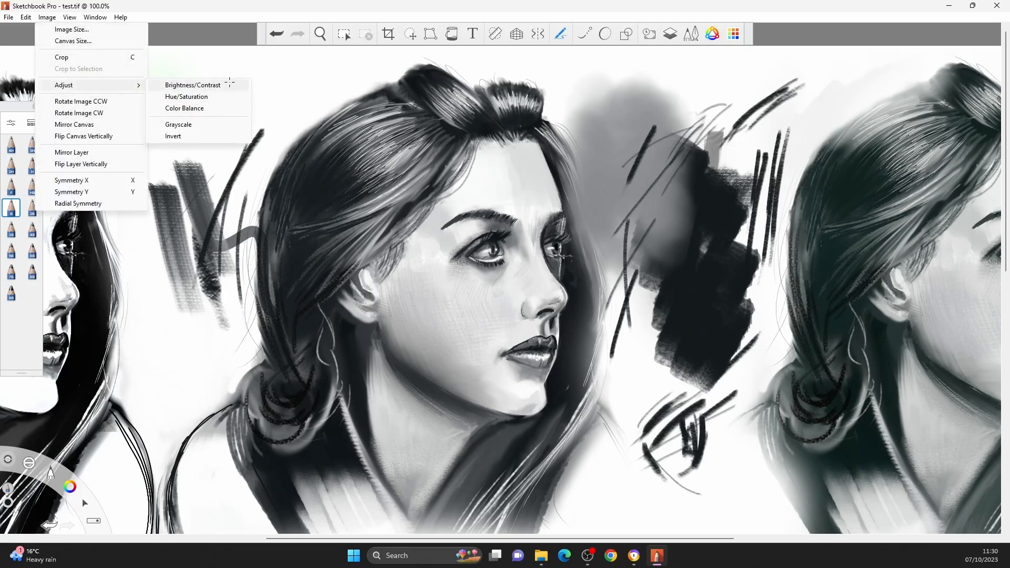
{"action": "left_click", "coordinate": [226, 84]}
{"action": "left_click_drag", "start_coordinate": [653, 164], "coordinate": [749, 251]}
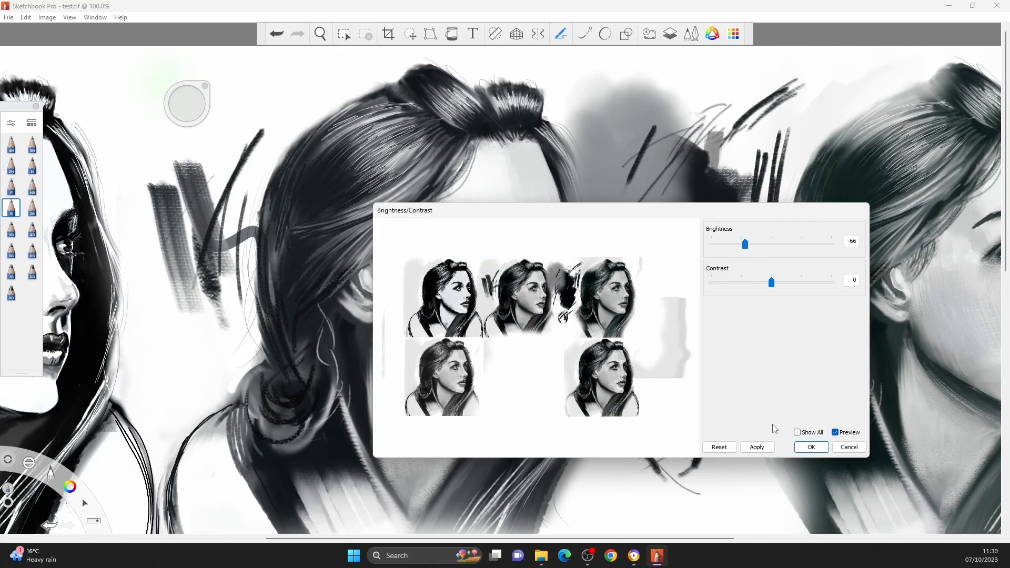
{"action": "left_click", "coordinate": [800, 448]}
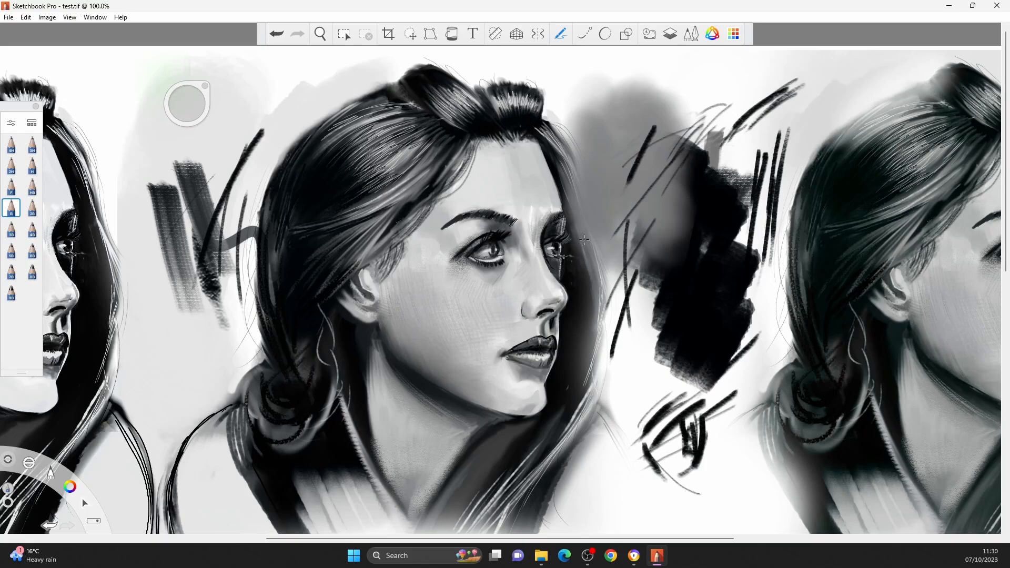
- Try mirroring the canvas horizontally
{"action": "key", "text": "space"}
{"action": "left_click_drag", "start_coordinate": [585, 351], "coordinate": [583, 317]}
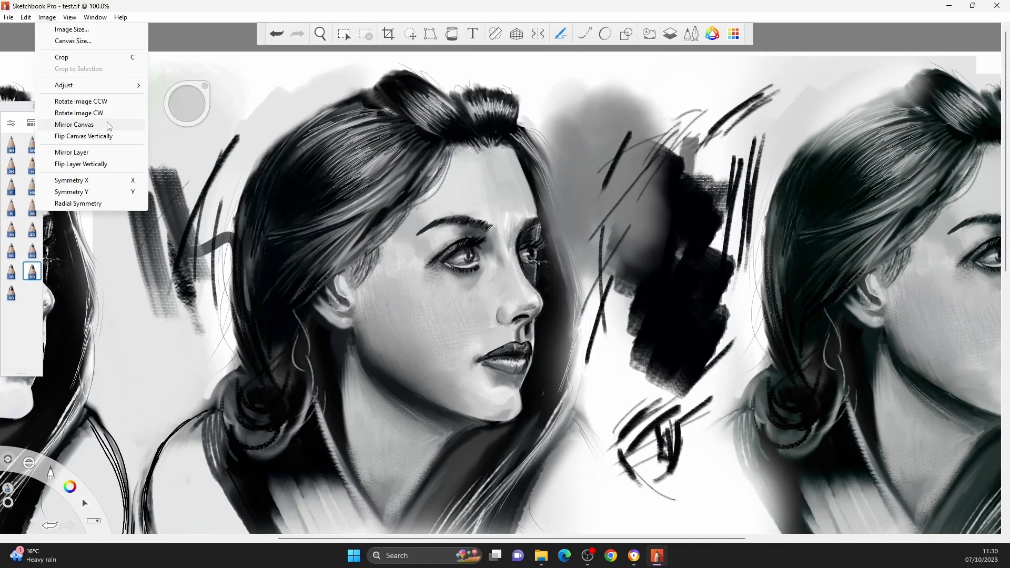
{"action": "left_click", "coordinate": [109, 126]}
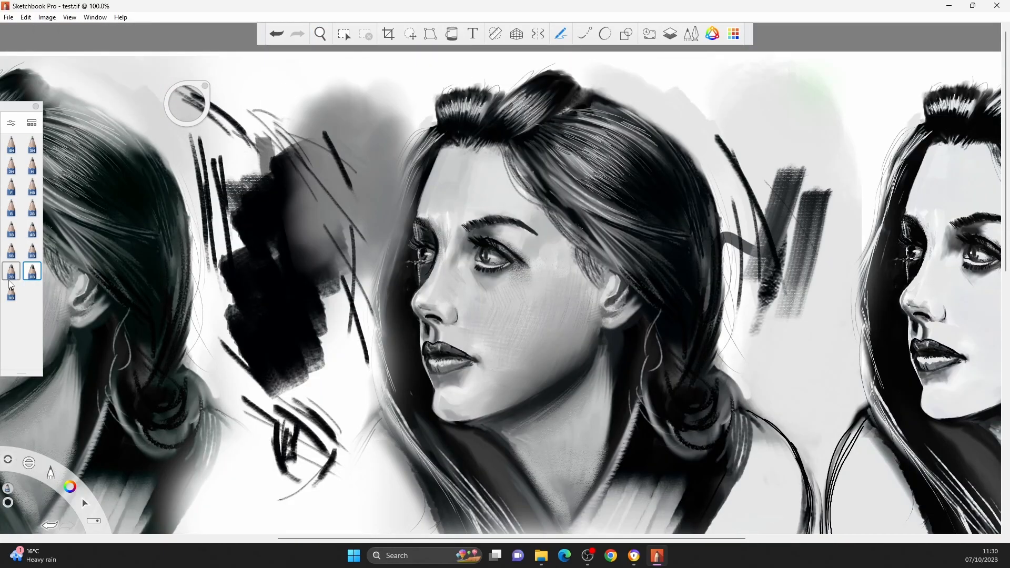
- Fit the whole canvas to view and show the Color Puck, placing it in the blank area beside the top-right portrait
{"action": "left_click", "coordinate": [70, 17]}
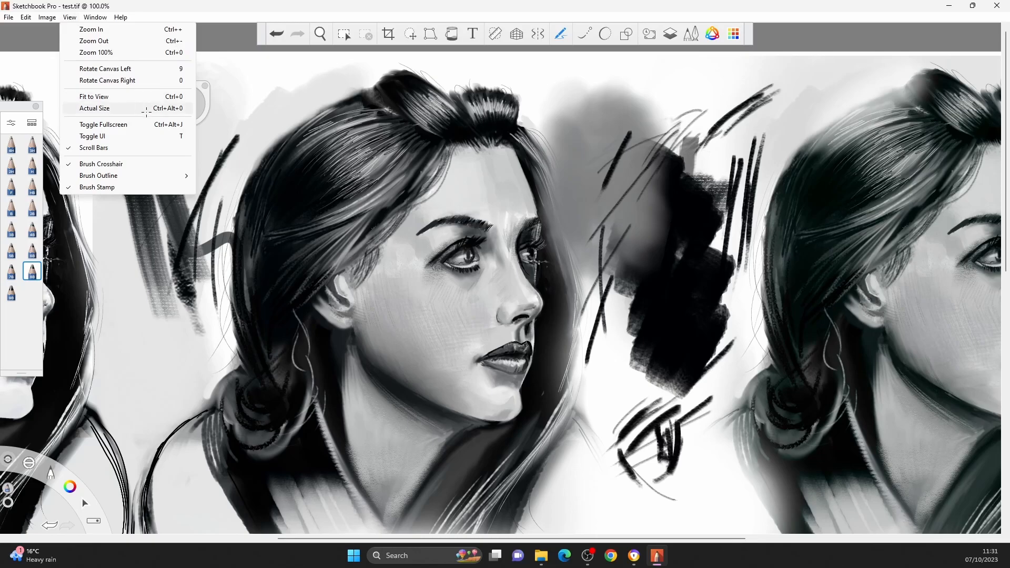
{"action": "left_click", "coordinate": [144, 96]}
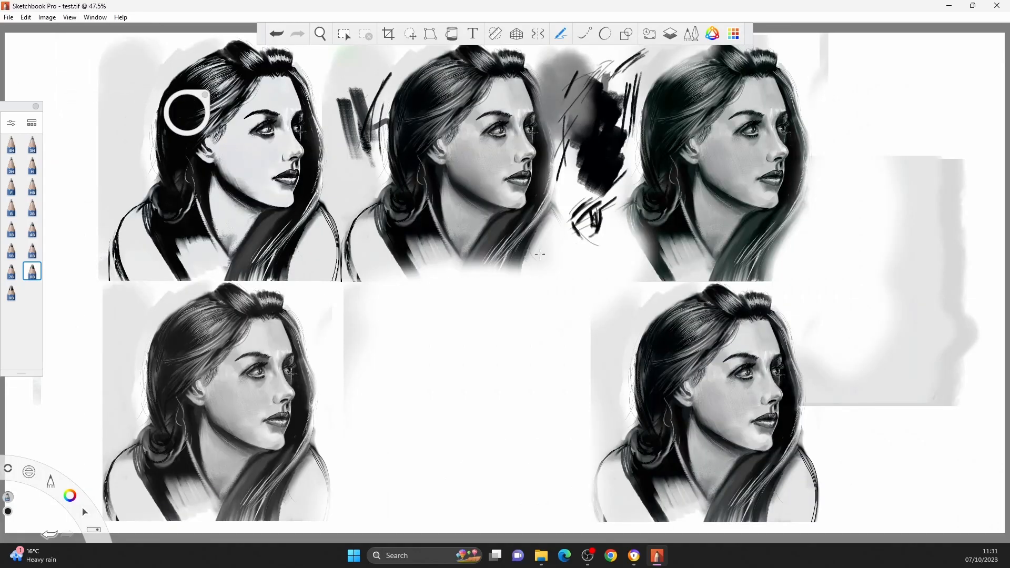
{"action": "left_click", "coordinate": [101, 19]}
{"action": "left_click", "coordinate": [125, 58]}
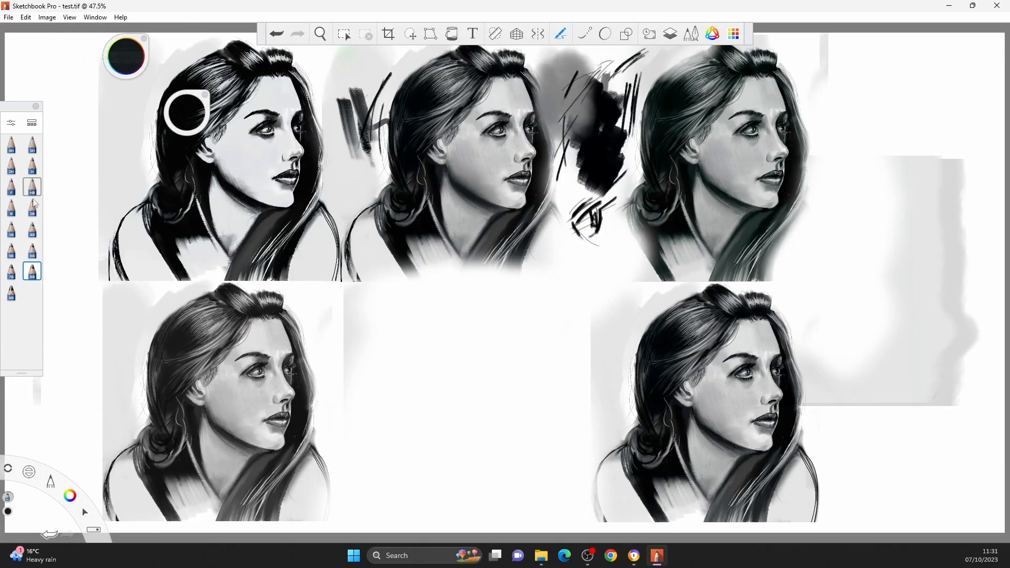
{"action": "mouse_move", "coordinate": [125, 72]}
{"action": "left_mouse_down"}
{"action": "mouse_move", "coordinate": [130, 84]}
{"action": "mouse_move", "coordinate": [450, 189]}
{"action": "mouse_move", "coordinate": [862, 145]}
{"action": "left_mouse_up"}
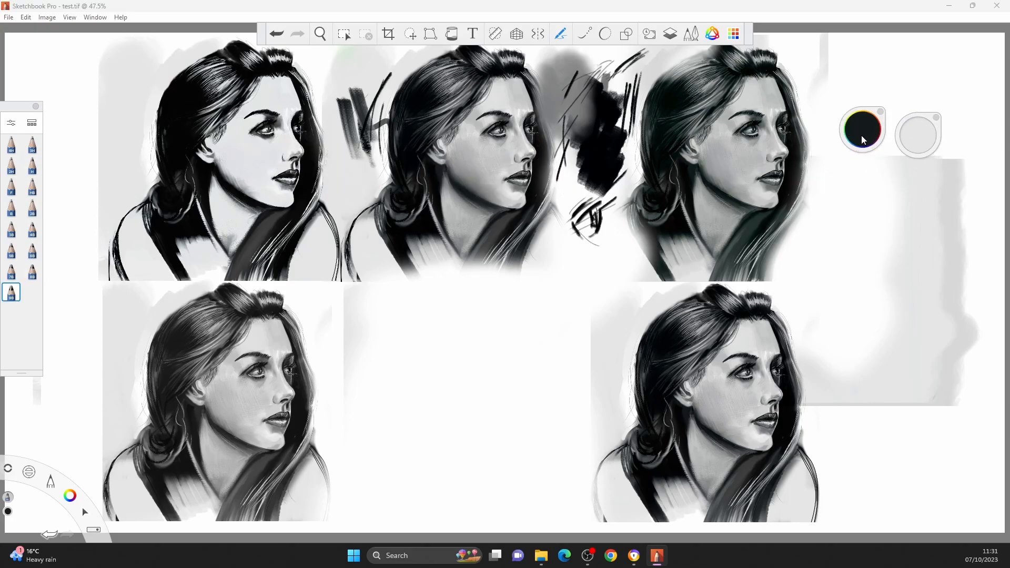
- Pick a mid grey (5E5E5E) from the Color Puck's color wheel
{"action": "left_click", "coordinate": [863, 140]}
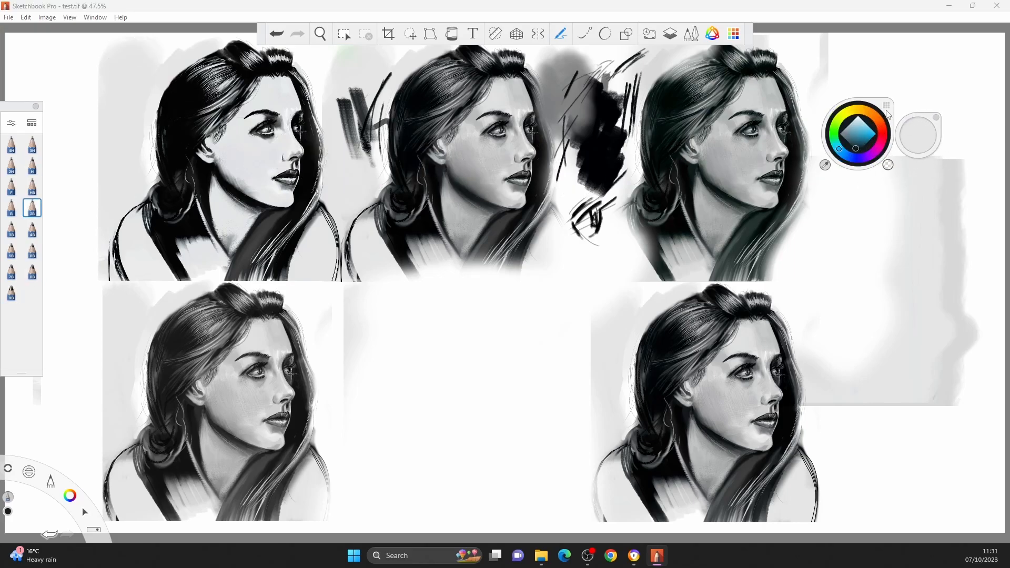
{"action": "left_click", "coordinate": [887, 106]}
{"action": "left_click", "coordinate": [886, 107]}
{"action": "left_click", "coordinate": [859, 135]}
{"action": "left_click_drag", "start_coordinate": [857, 136], "coordinate": [844, 142]}
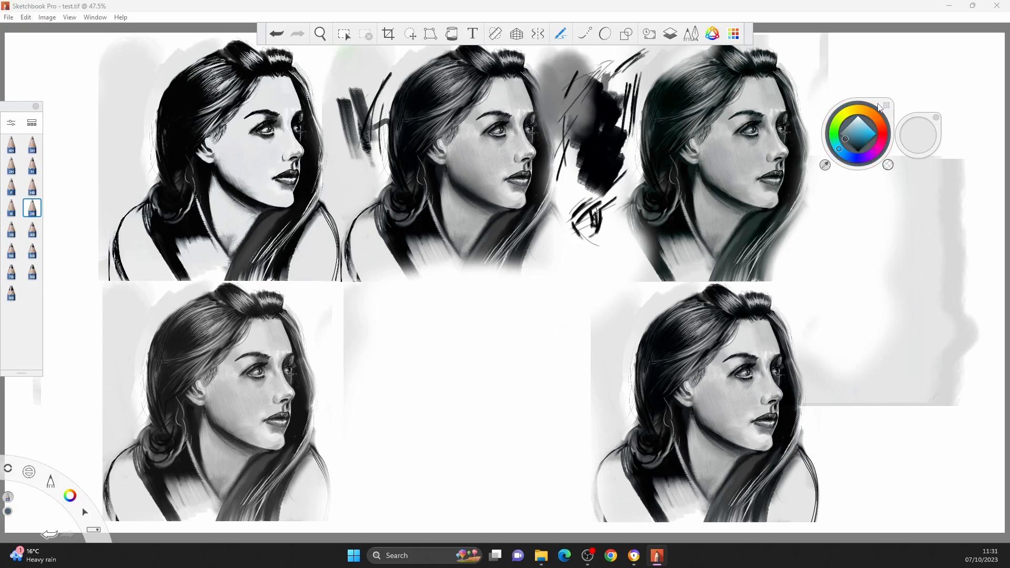
- Show the Custom Colors and Color Editor windows, close both, and hide the interface so only the artwork remains
{"action": "left_click", "coordinate": [733, 34]}
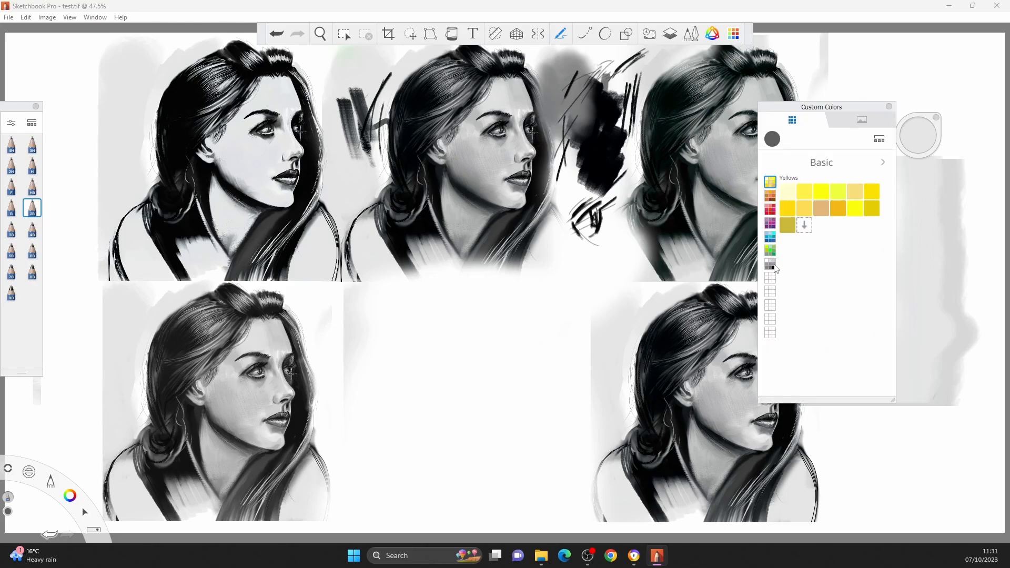
{"action": "left_click", "coordinate": [712, 35]}
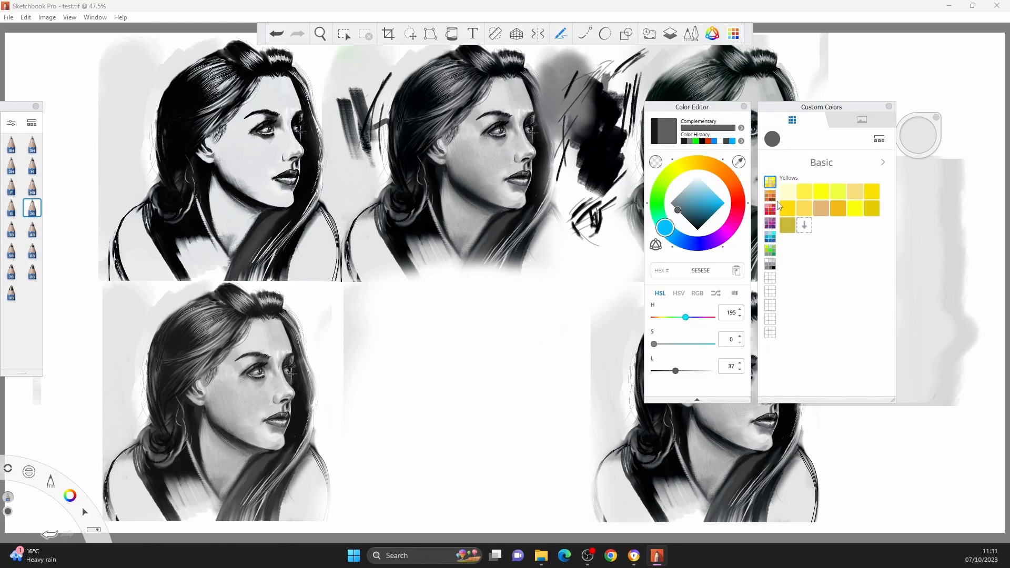
{"action": "left_click", "coordinate": [744, 107]}
{"action": "left_click", "coordinate": [888, 107]}
{"action": "key", "text": "Tab"}
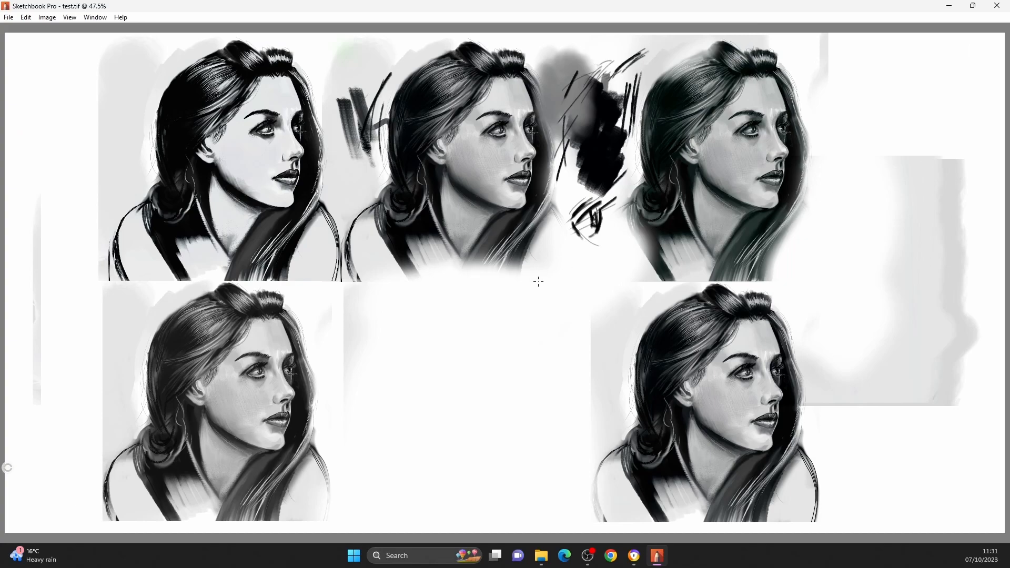
- Bring back the hidden interface, undo the last change, and start zooming in on the top-middle portrait with the zoom puck
{"action": "key", "text": "Tab"}
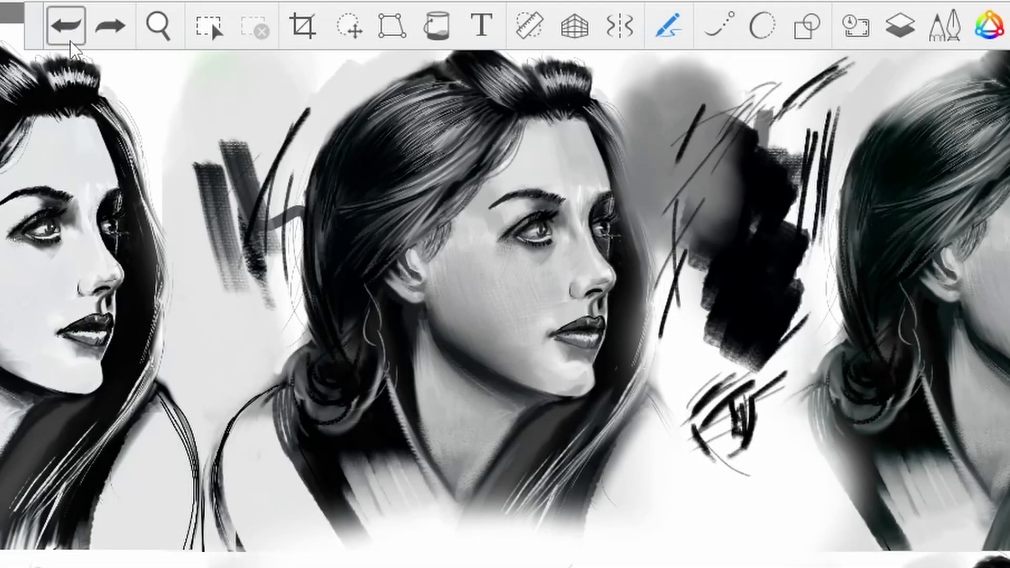
{"action": "left_click", "coordinate": [64, 28]}
{"action": "left_click", "coordinate": [159, 26]}
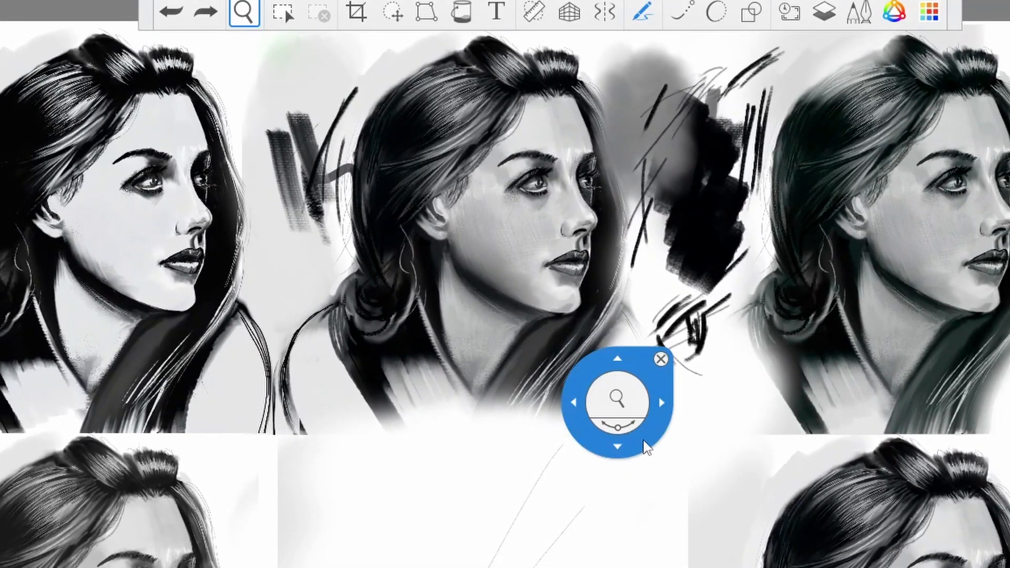
{"action": "left_click", "coordinate": [615, 403]}
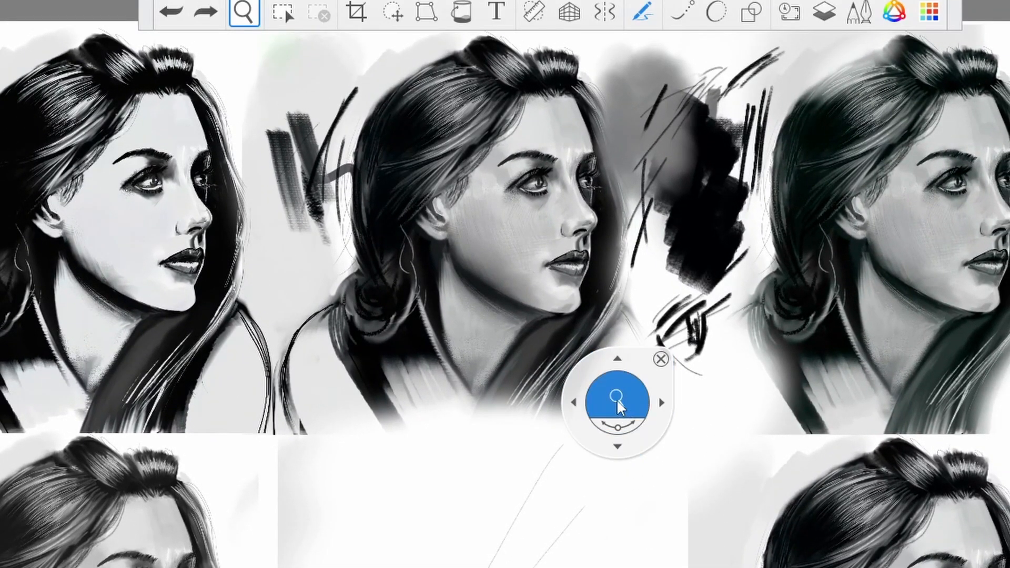
{"action": "left_click_drag", "start_coordinate": [618, 403], "coordinate": [618, 403]}
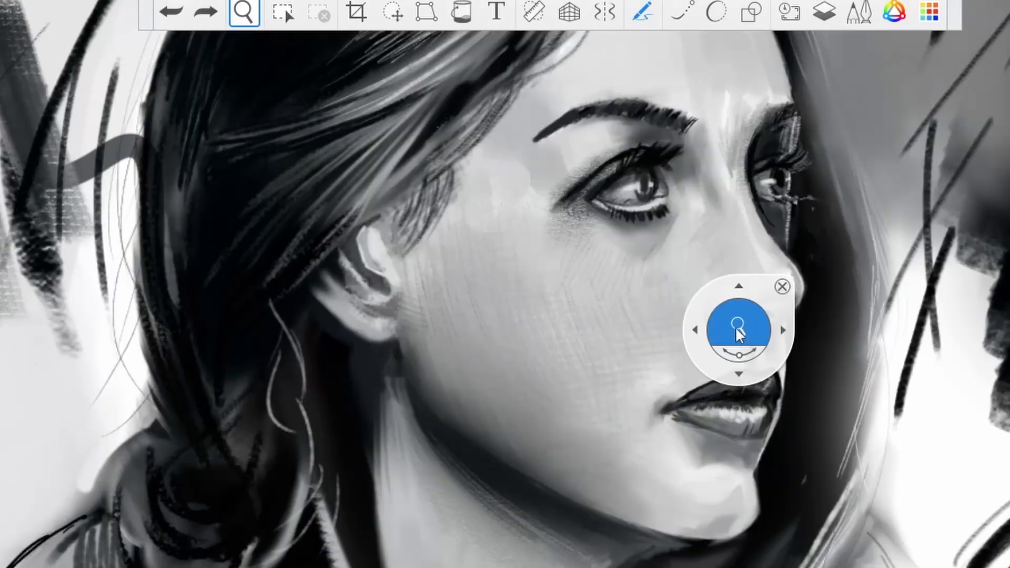
- Zoom, rotate and pan the canvas around the top-middle portrait's face using the zoom puck
{"action": "left_click_drag", "start_coordinate": [756, 394], "coordinate": [739, 401]}
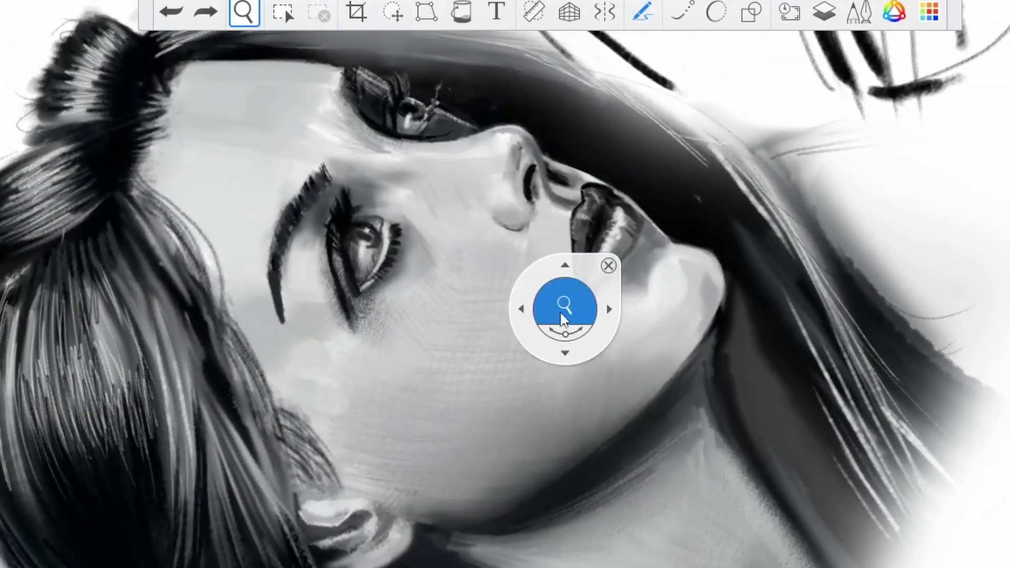
{"action": "left_click_drag", "start_coordinate": [570, 358], "coordinate": [560, 351]}
{"action": "left_click_drag", "start_coordinate": [599, 269], "coordinate": [544, 299]}
{"action": "left_click_drag", "start_coordinate": [498, 364], "coordinate": [498, 360]}
{"action": "left_click_drag", "start_coordinate": [821, 352], "coordinate": [694, 416]}
{"action": "left_click_drag", "start_coordinate": [667, 367], "coordinate": [582, 497]}
- Try several rectangular selections around the near eye and brow of the top-middle portrait
{"action": "left_click", "coordinate": [282, 11]}
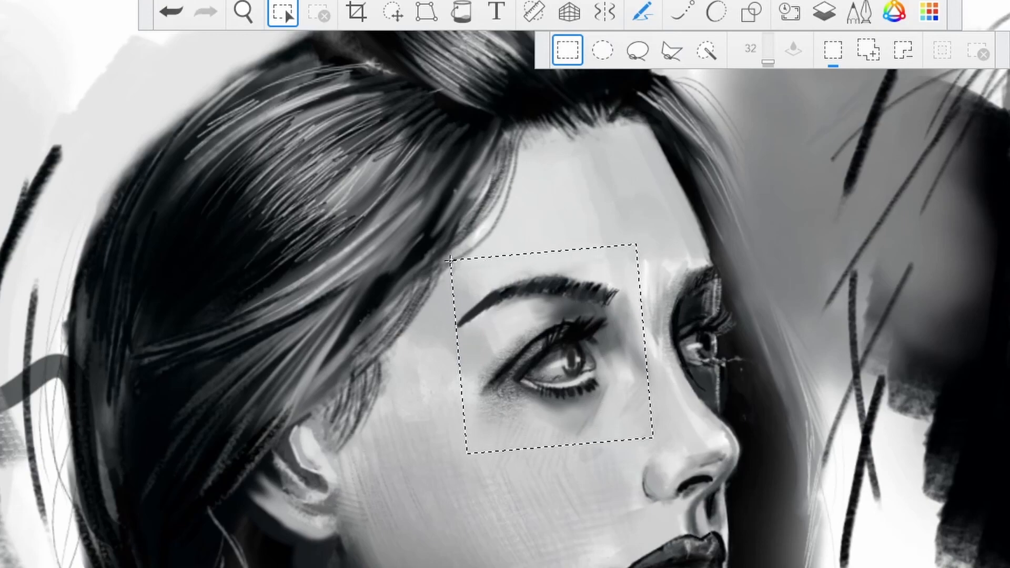
{"action": "left_click", "coordinate": [283, 12]}
{"action": "left_click_drag", "start_coordinate": [664, 231], "coordinate": [386, 410]}
{"action": "left_click_drag", "start_coordinate": [647, 247], "coordinate": [465, 415]}
{"action": "left_click_drag", "start_coordinate": [652, 363], "coordinate": [520, 444]}
{"action": "left_click_drag", "start_coordinate": [609, 247], "coordinate": [468, 431]}
{"action": "left_click_drag", "start_coordinate": [642, 245], "coordinate": [466, 442]}
- Undo the repeated rectangular selections and deselect everything
{"action": "key", "text": "ctrl+z"}
{"action": "key", "text": "ctrl+z"}
{"action": "key", "text": "ctrl+z"}
{"action": "key", "text": "ctrl+z"}
{"action": "key", "text": "ctrl+z"}
{"action": "key", "text": "ctrl+d"}
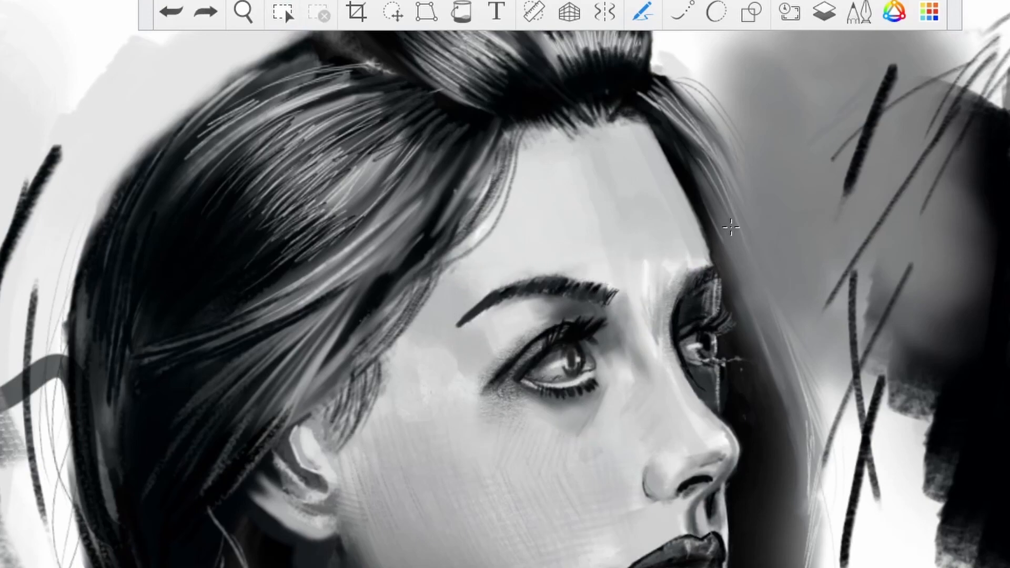
- Make an oval selection over the forehead and near eye of the top-middle portrait
{"action": "left_click", "coordinate": [282, 11]}
{"action": "left_click", "coordinate": [602, 50]}
{"action": "left_click_drag", "start_coordinate": [570, 231], "coordinate": [724, 437]}
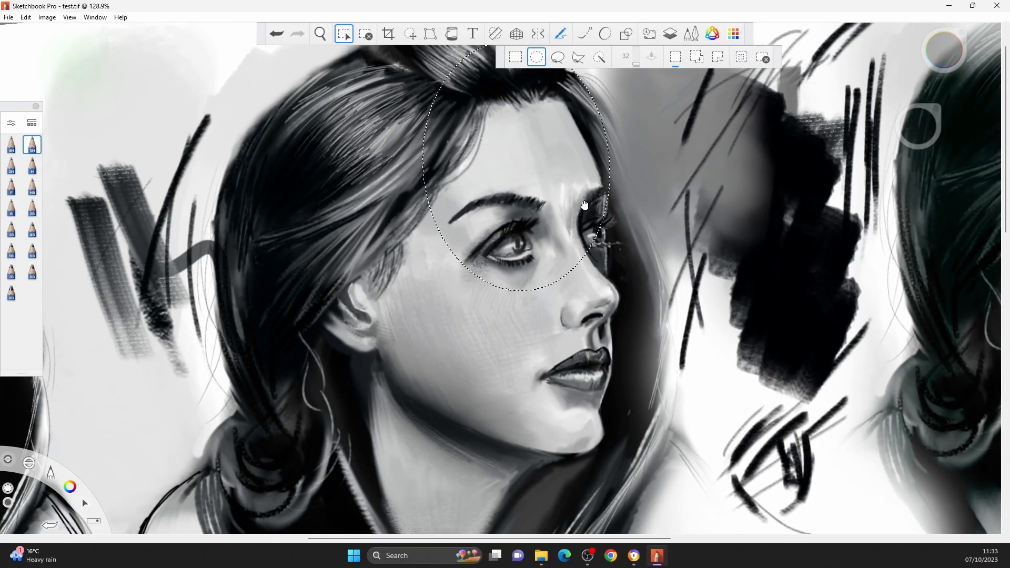
- Add further ovals to the selection, extending it over the grey background beside the forehead
{"action": "left_click", "coordinate": [696, 58]}
{"action": "mouse_move", "coordinate": [655, 133]}
{"action": "left_mouse_down"}
{"action": "mouse_move", "coordinate": [702, 182]}
{"action": "mouse_move", "coordinate": [720, 184]}
{"action": "left_mouse_up"}
{"action": "mouse_move", "coordinate": [611, 200]}
{"action": "left_mouse_down"}
{"action": "mouse_move", "coordinate": [624, 229]}
{"action": "mouse_move", "coordinate": [640, 205]}
{"action": "left_mouse_up"}
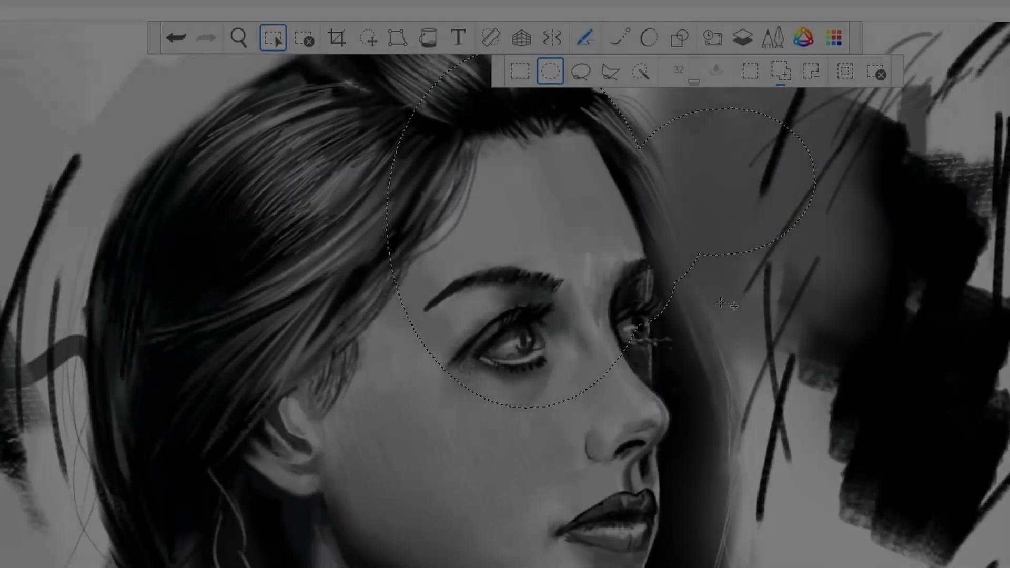
{"action": "left_click_drag", "start_coordinate": [664, 169], "coordinate": [685, 198]}
{"action": "left_click_drag", "start_coordinate": [733, 233], "coordinate": [735, 234]}
- Subtract oval areas from the edges of the selection and clear the selection
{"action": "left_click", "coordinate": [811, 71]}
{"action": "left_click_drag", "start_coordinate": [847, 127], "coordinate": [742, 281]}
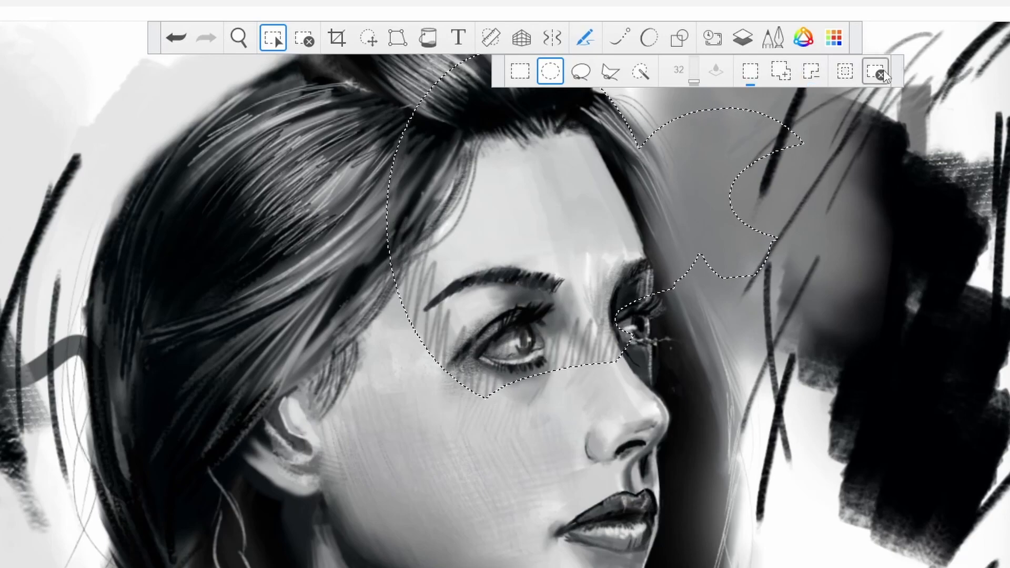
{"action": "left_click", "coordinate": [875, 74]}
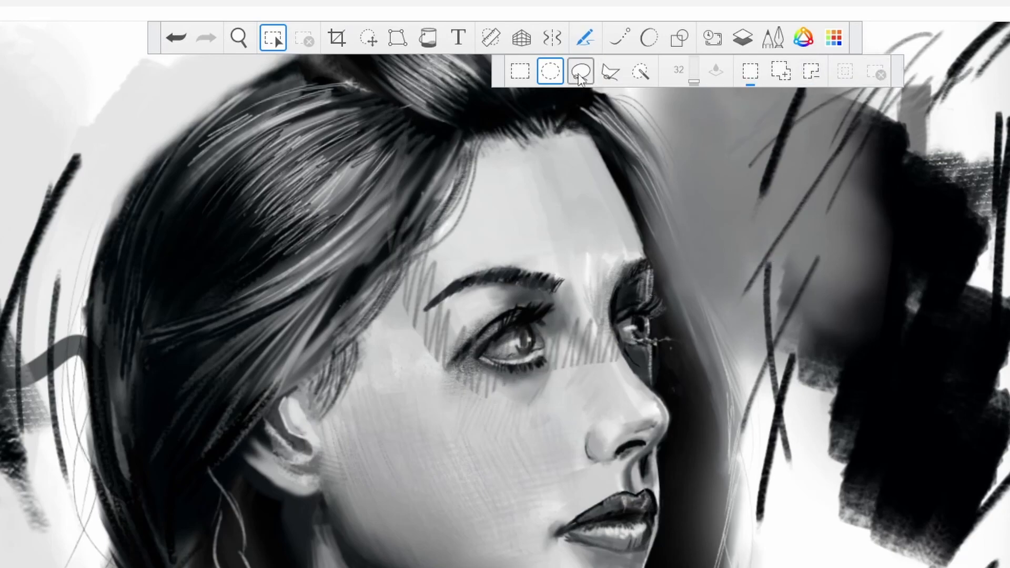
- Try a freehand lasso selection on the face and outline the cheek and eye with a polyline selection
{"action": "mouse_move", "coordinate": [413, 453]}
{"action": "left_mouse_down"}
{"action": "mouse_move", "coordinate": [657, 557]}
{"action": "mouse_move", "coordinate": [363, 347]}
{"action": "mouse_move", "coordinate": [537, 213]}
{"action": "left_mouse_up"}
{"action": "left_click", "coordinate": [610, 72]}
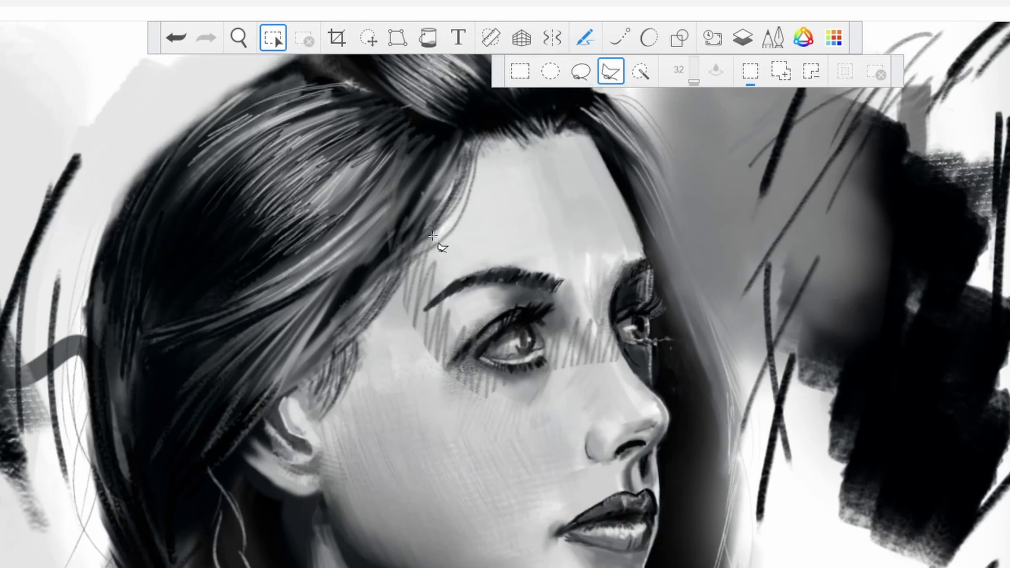
{"action": "left_click", "coordinate": [329, 368]}
{"action": "left_click", "coordinate": [385, 509]}
{"action": "left_click", "coordinate": [613, 509]}
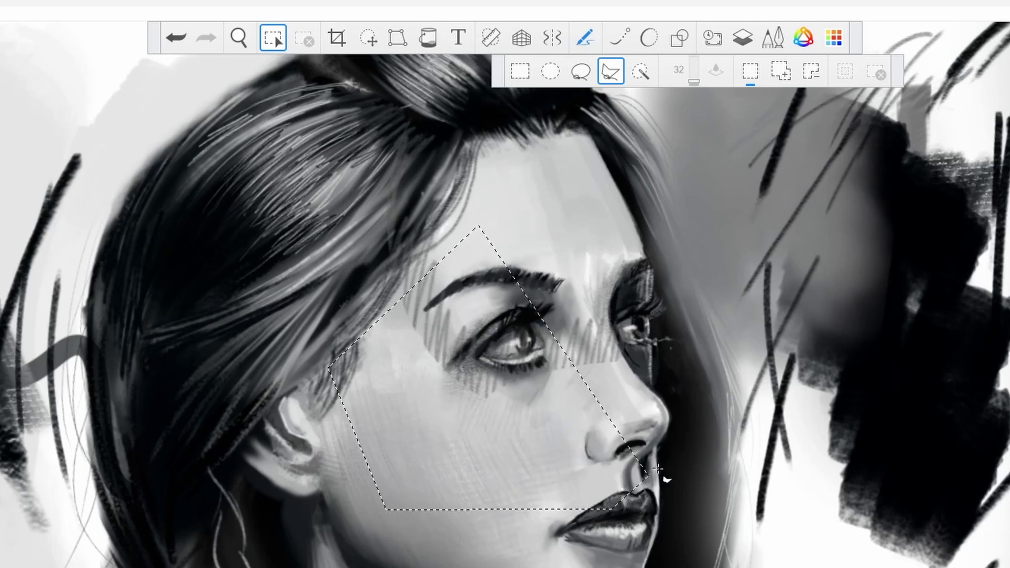
{"action": "left_click", "coordinate": [736, 372]}
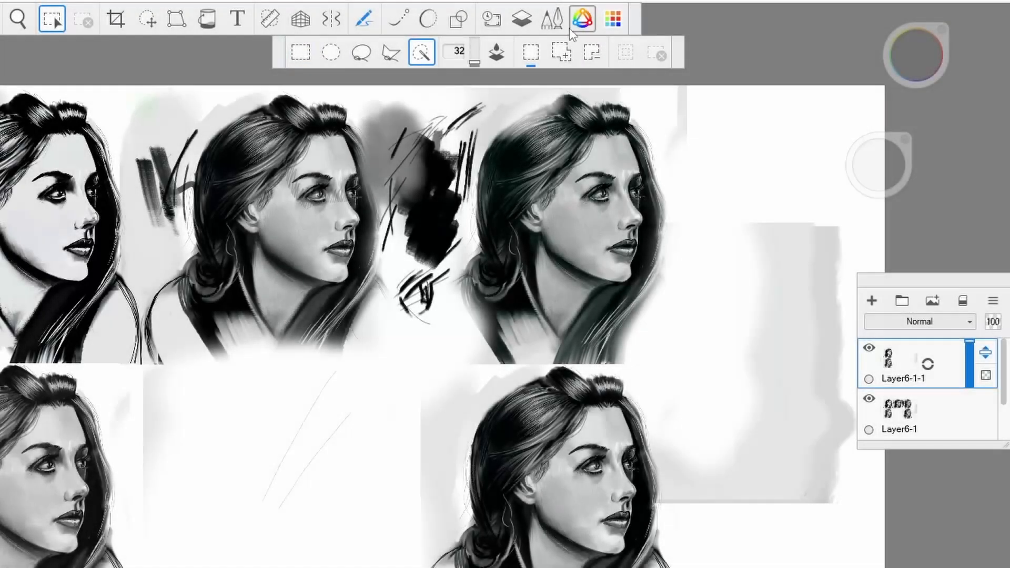
- Switch the Magic Wand's layer sampling, and hide and reshow Layer6-1 to compare the selection with Layer6-1-1
{"action": "left_click", "coordinate": [498, 57]}
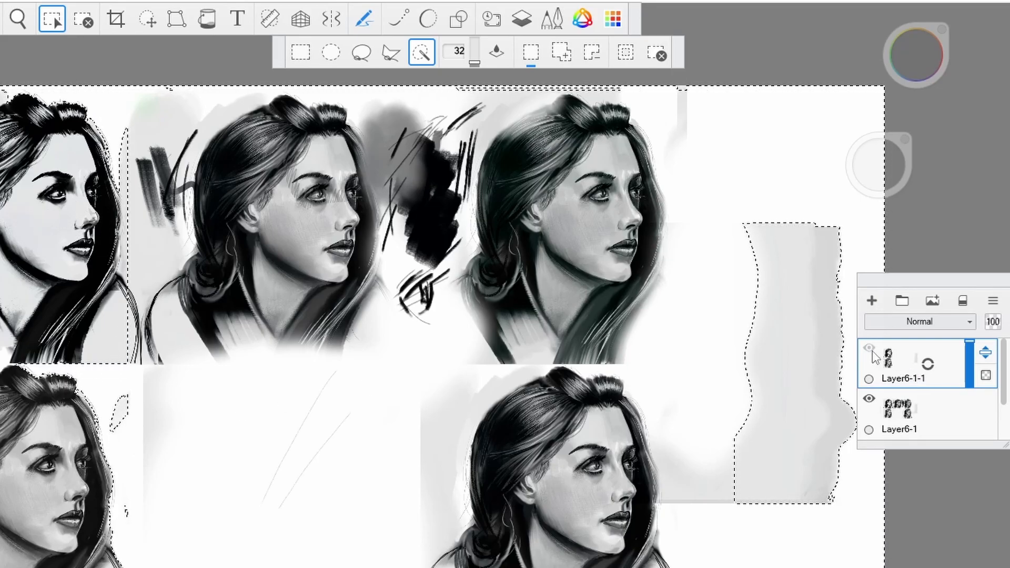
{"action": "left_click", "coordinate": [868, 403]}
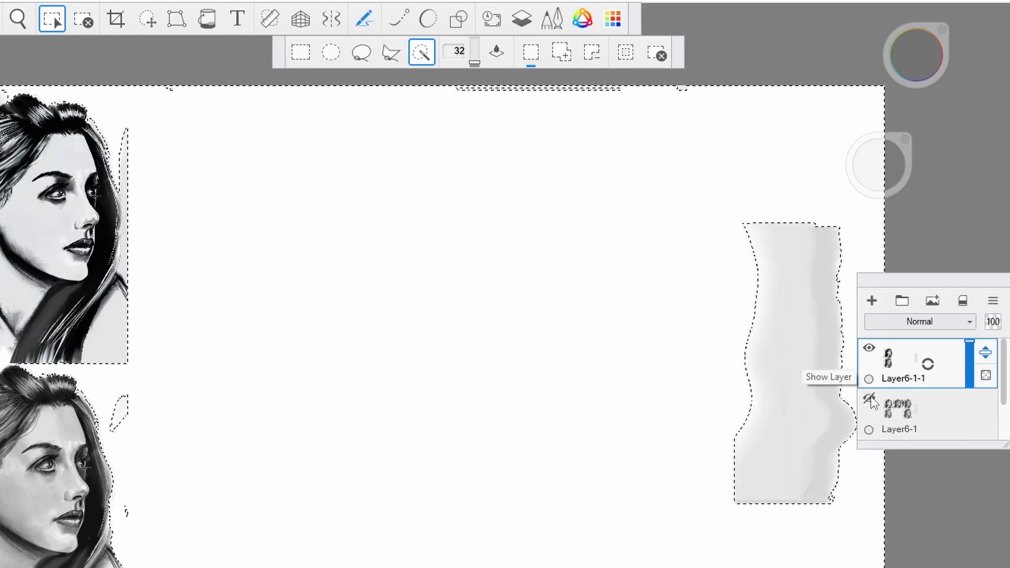
{"action": "left_click", "coordinate": [870, 401]}
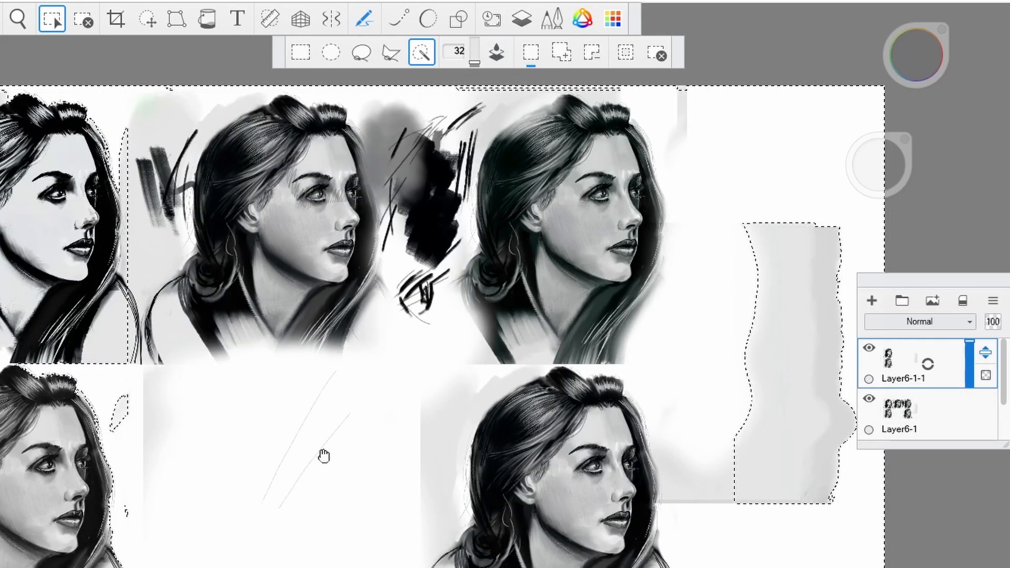
- Clear the wand selection and try a Magic Wand selection on the scribbled area beside the top-middle portrait
{"action": "key", "text": "Escape"}
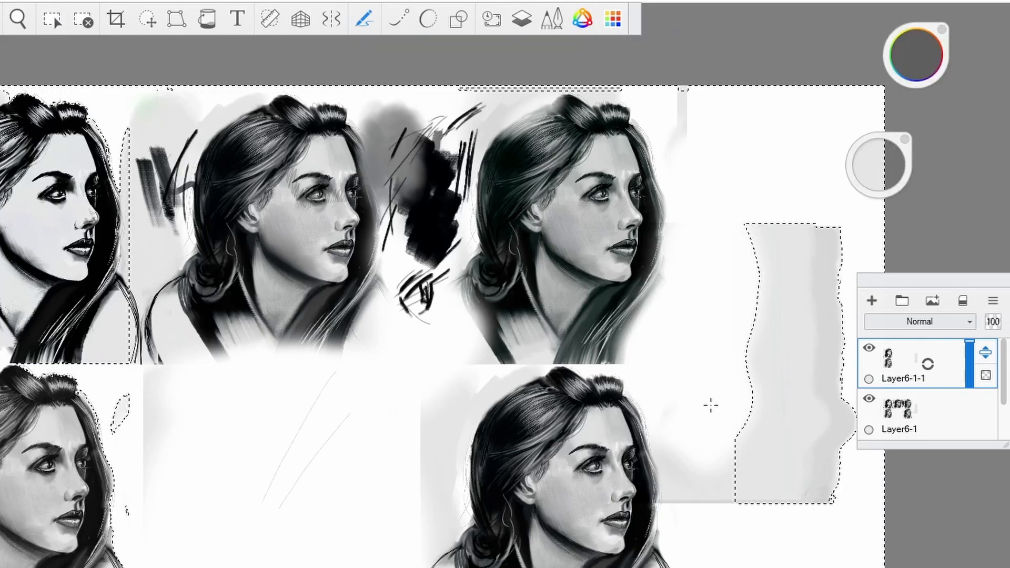
{"action": "left_click", "coordinate": [53, 21]}
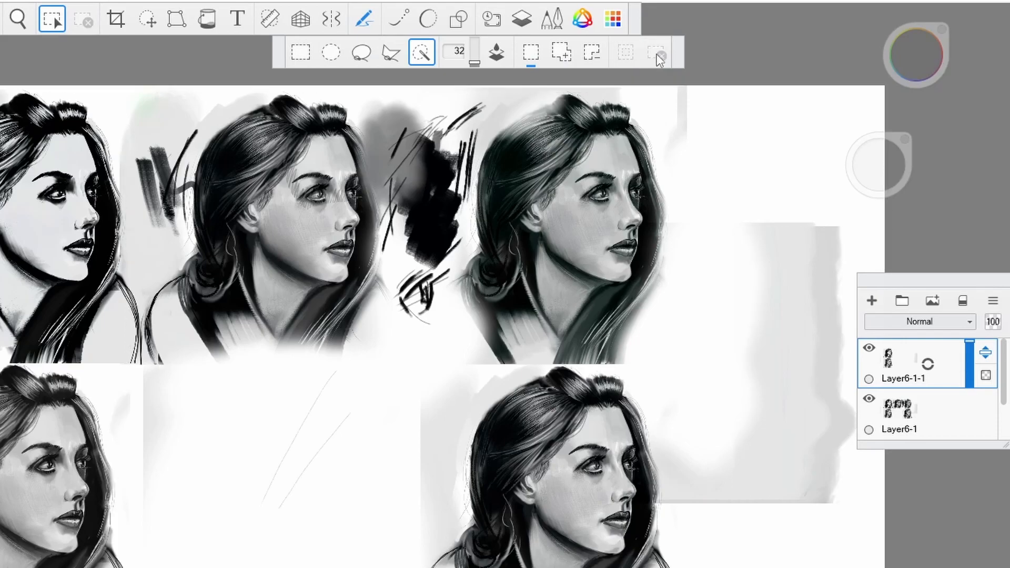
{"action": "left_click", "coordinate": [395, 210]}
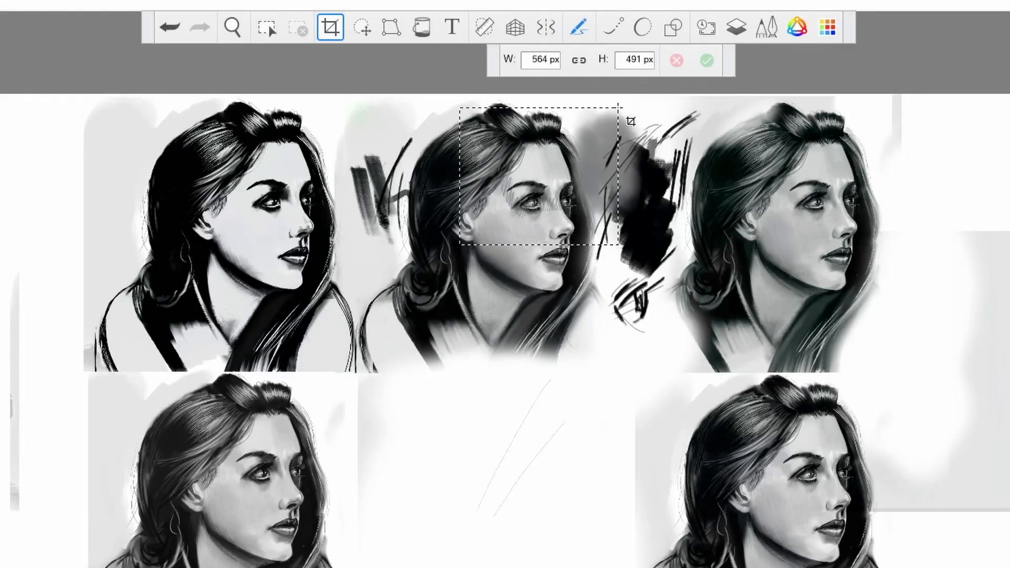
- Try cropping the canvas to the top-middle portrait at 896 by 875 px, and undo the crop
{"action": "left_click_drag", "start_coordinate": [618, 108], "coordinate": [366, 352]}
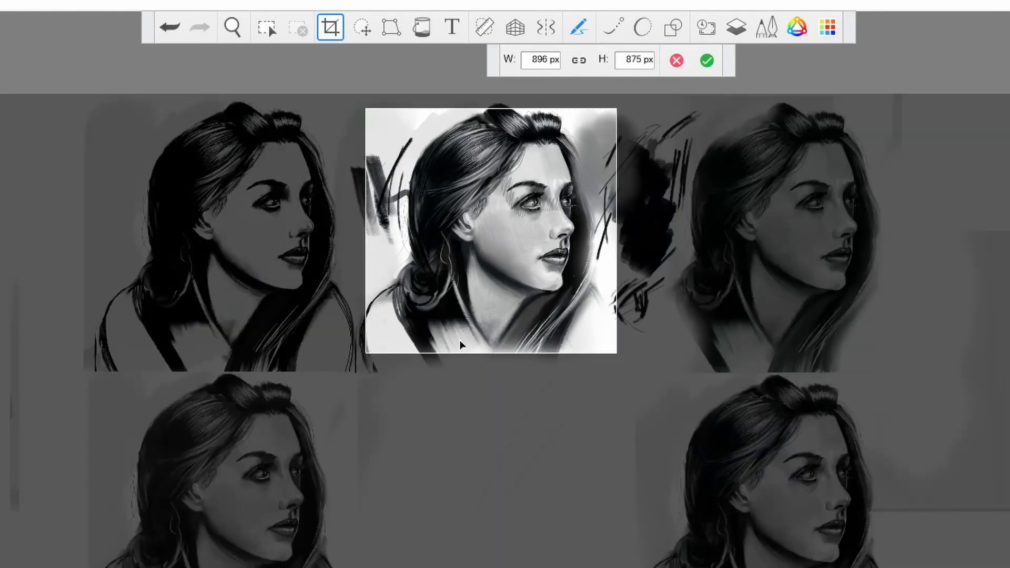
{"action": "key", "text": "Return"}
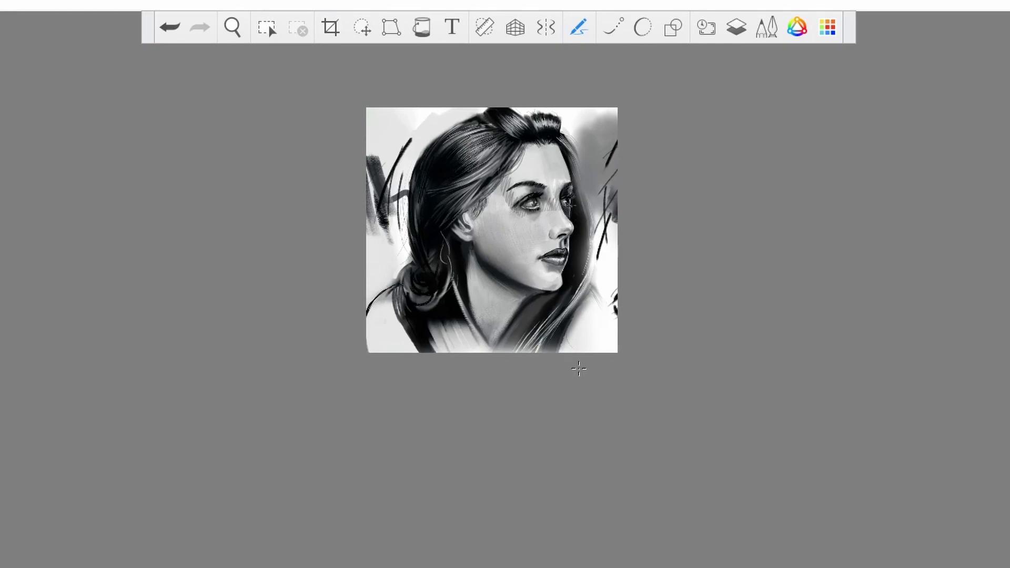
{"action": "key", "text": "ctrl+z"}
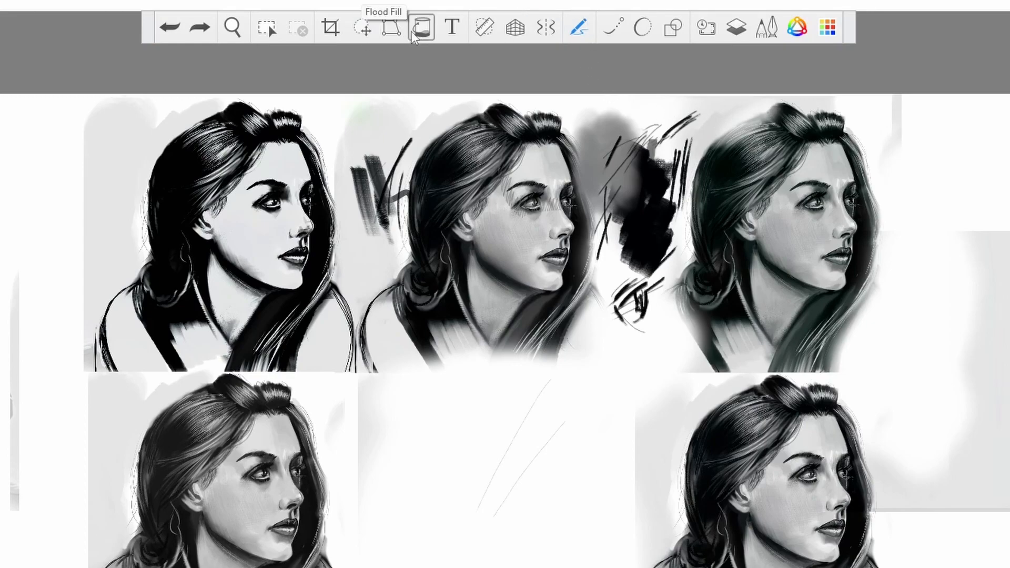
- Select the top-middle portrait with a rectangular marquee, move it down toward the canvas center and enlarge it
{"action": "left_click", "coordinate": [363, 33]}
{"action": "left_click", "coordinate": [516, 66]}
{"action": "left_click_drag", "start_coordinate": [336, 104], "coordinate": [626, 363]}
{"action": "left_click_drag", "start_coordinate": [526, 300], "coordinate": [542, 446]}
{"action": "left_click_drag", "start_coordinate": [623, 416], "coordinate": [610, 412]}
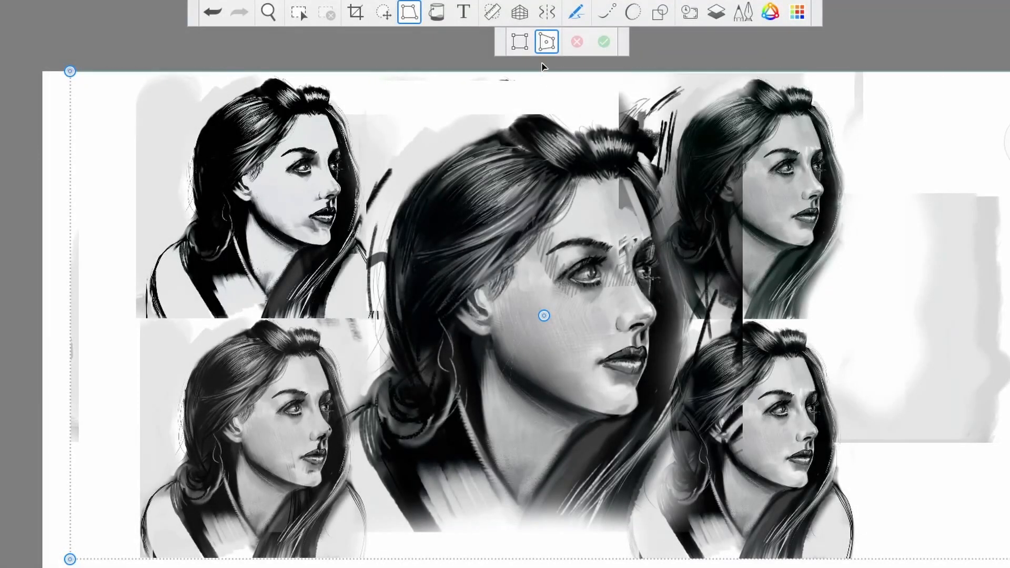
- Try transforming the layer from its upper-right corner, undo it, and distort the artwork by pulling that corner inward
{"action": "left_click", "coordinate": [520, 47]}
{"action": "left_click_drag", "start_coordinate": [1009, 71], "coordinate": [834, 139]}
{"action": "key", "text": "ctrl+z"}
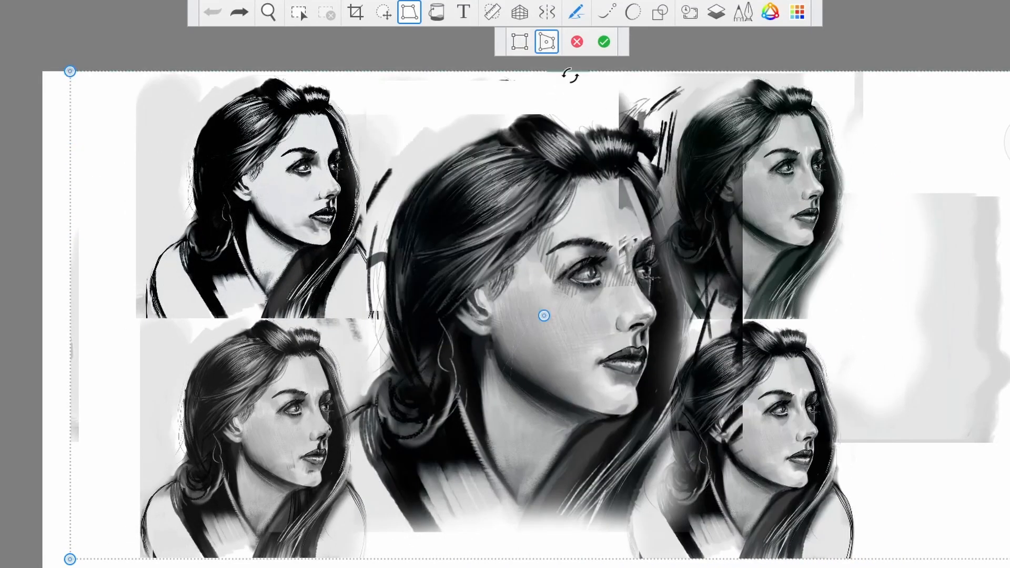
{"action": "left_click_drag", "start_coordinate": [1009, 71], "coordinate": [732, 217]}
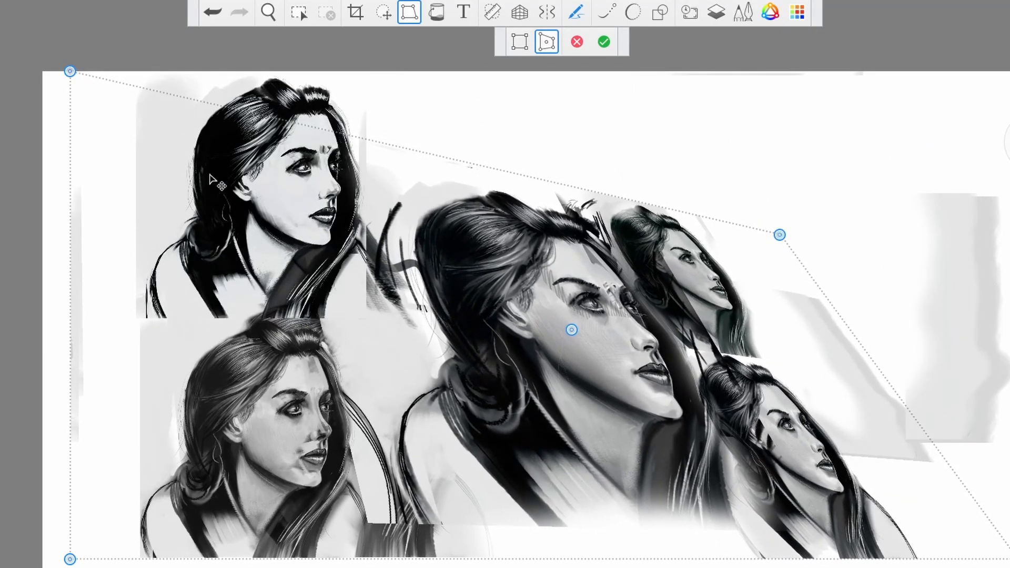
- Flood-fill the blank background with the current grey, and refill it with light blue 6CDAFF picked in the Color Editor
{"action": "left_click", "coordinate": [436, 11]}
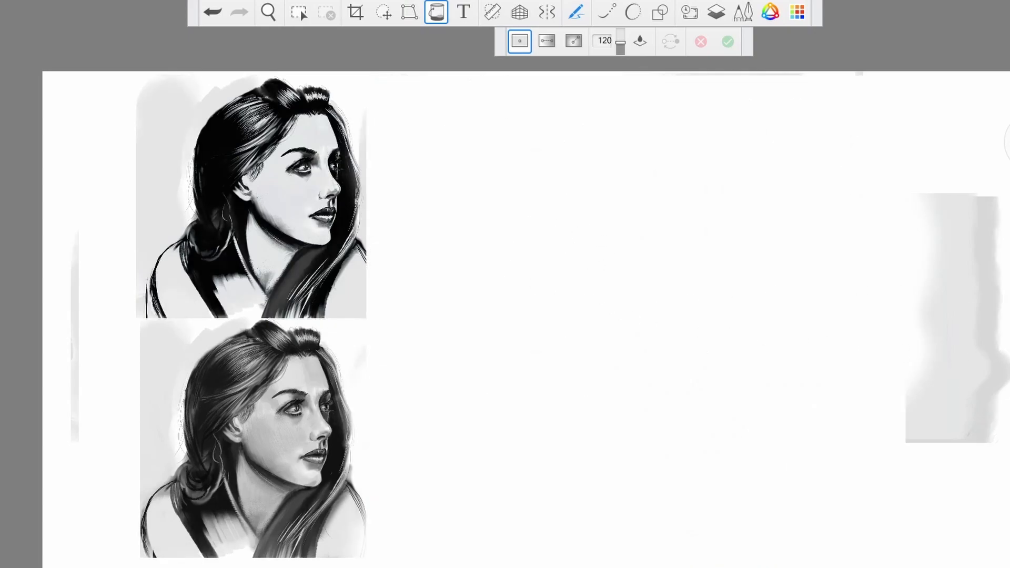
{"action": "left_click", "coordinate": [535, 295]}
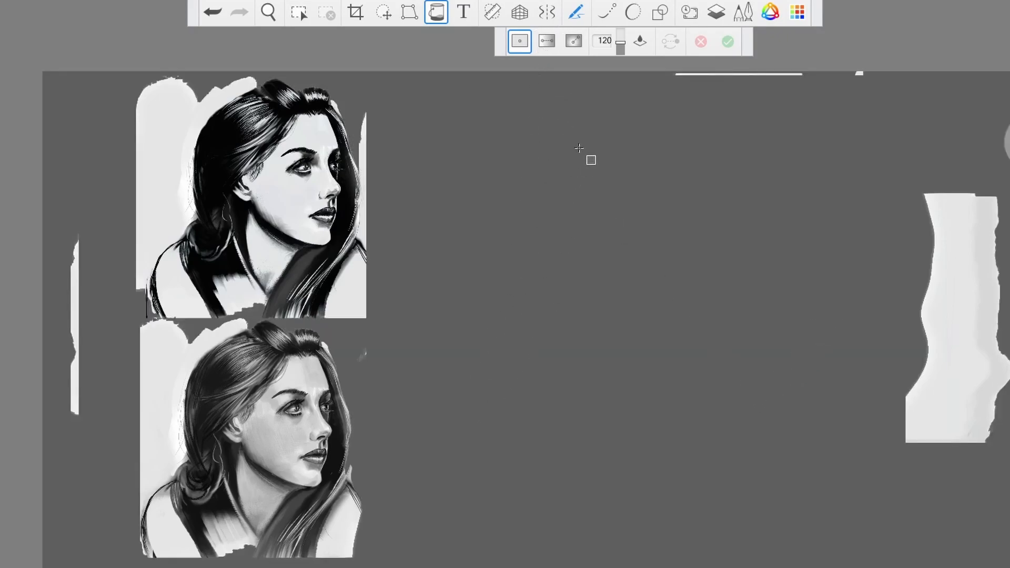
{"action": "left_click", "coordinate": [771, 12]}
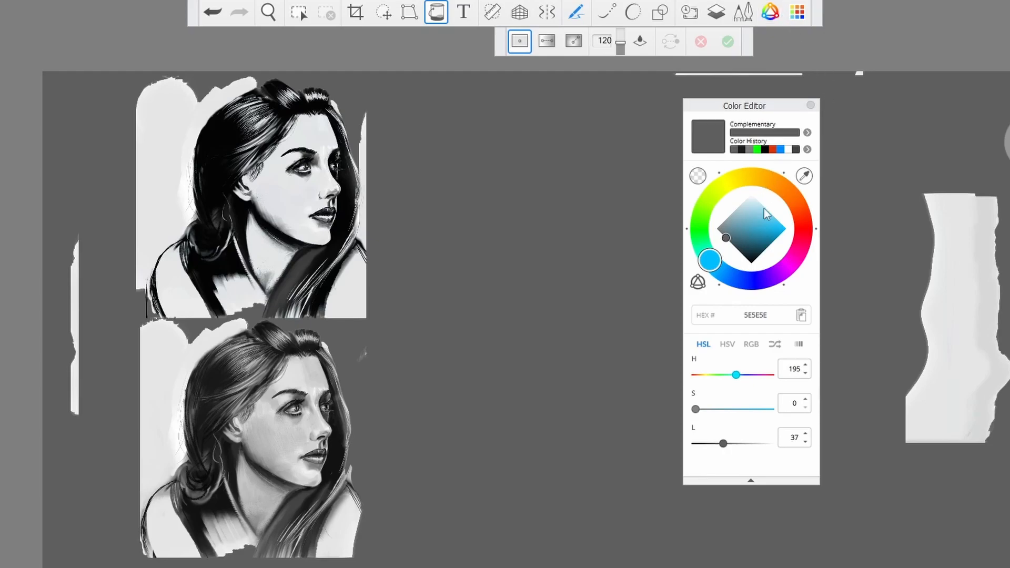
{"action": "left_click_drag", "start_coordinate": [760, 228], "coordinate": [769, 212]}
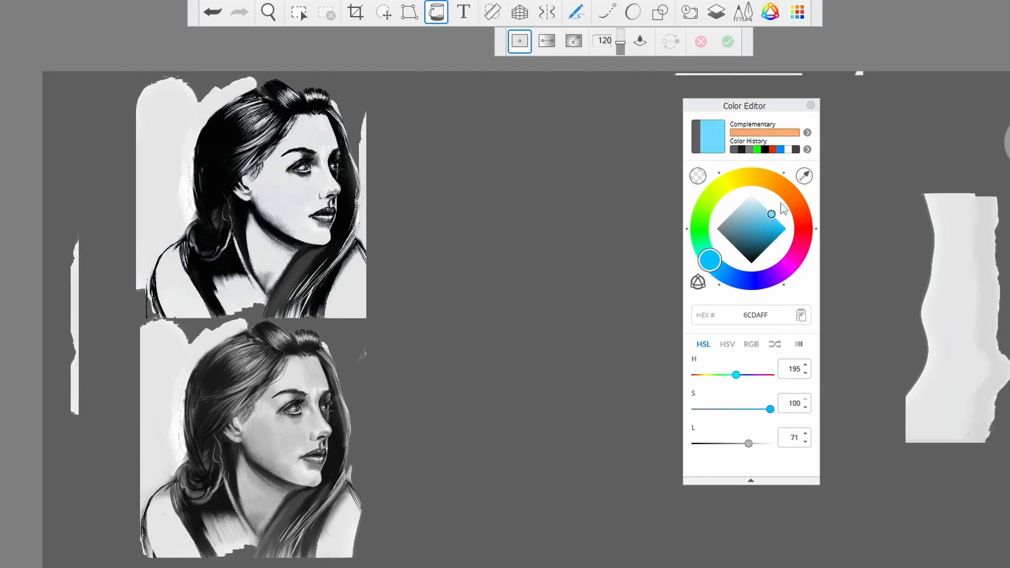
{"action": "left_click", "coordinate": [810, 98]}
{"action": "left_click", "coordinate": [664, 258]}
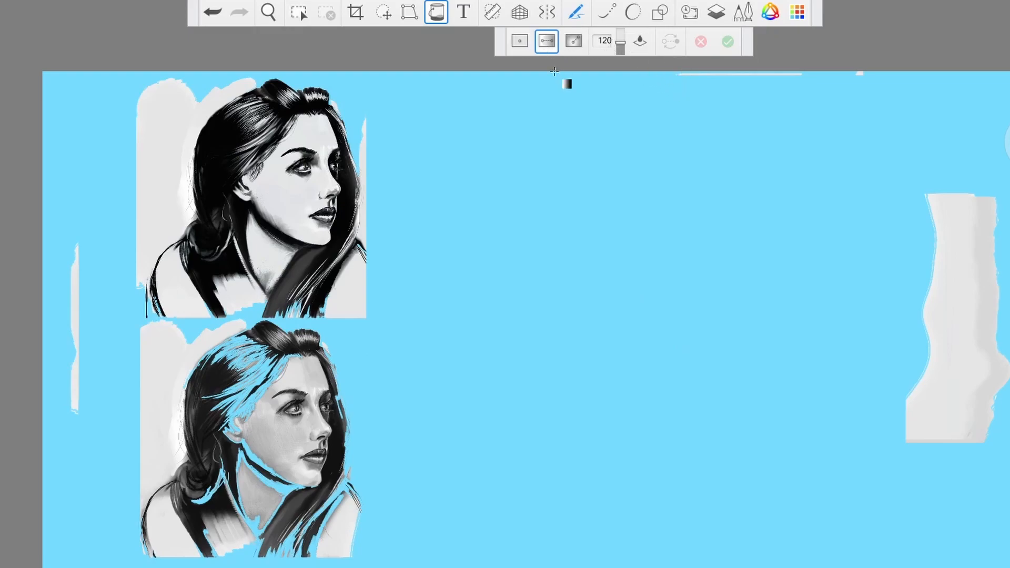
- Fill the background with a white-to-grey linear gradient and reposition its handles so it runs diagonally
{"action": "left_click_drag", "start_coordinate": [524, 317], "coordinate": [760, 319]}
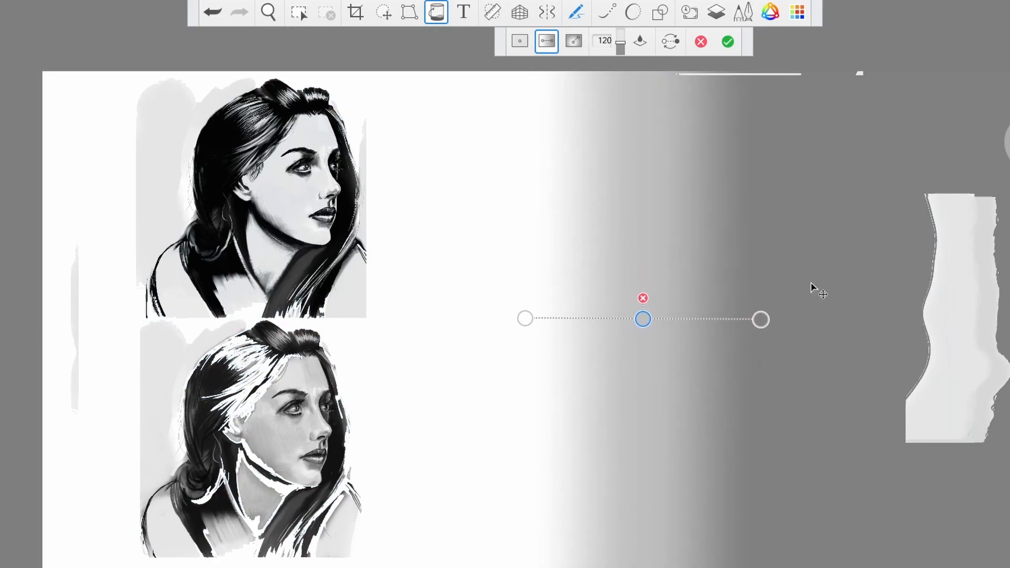
{"action": "mouse_move", "coordinate": [645, 320]}
{"action": "left_mouse_down"}
{"action": "mouse_move", "coordinate": [760, 319]}
{"action": "mouse_move", "coordinate": [525, 318]}
{"action": "mouse_move", "coordinate": [757, 318]}
{"action": "mouse_move", "coordinate": [642, 318]}
{"action": "left_mouse_up"}
{"action": "left_click_drag", "start_coordinate": [760, 319], "coordinate": [616, 247]}
{"action": "left_click", "coordinate": [485, 206]}
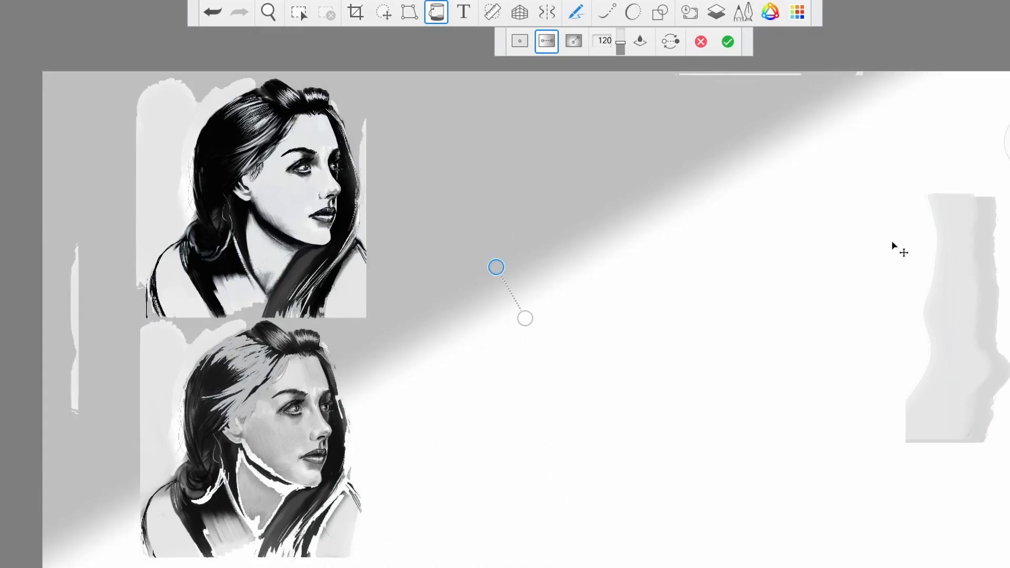
- Apply a radial gradient fill spreading from the blank area beside the portraits toward the canvas's lower left
{"action": "left_click", "coordinate": [574, 41]}
{"action": "left_click_drag", "start_coordinate": [778, 314], "coordinate": [406, 470]}
{"action": "left_click_drag", "start_coordinate": [591, 393], "coordinate": [407, 470]}
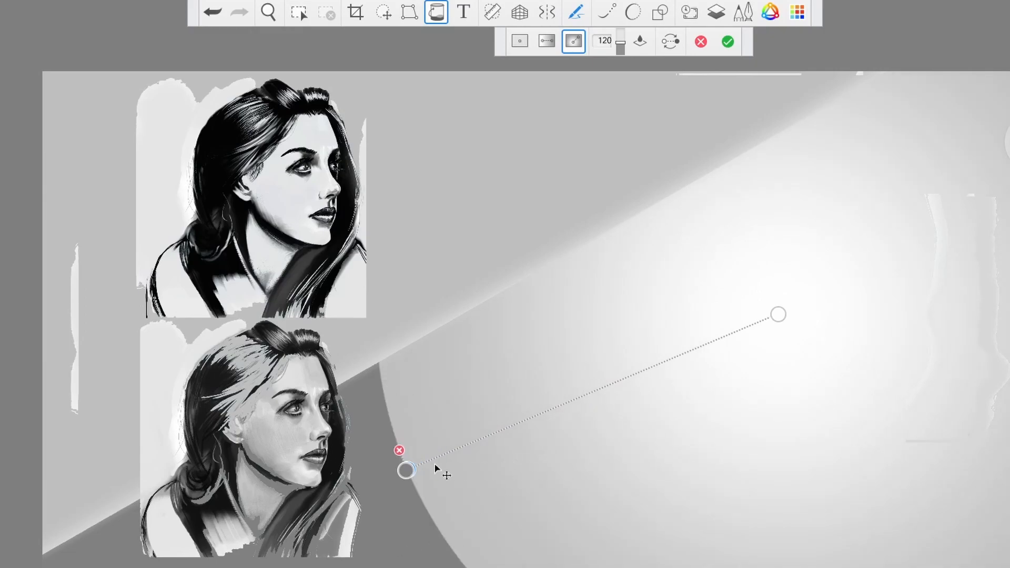
{"action": "key", "text": "Return"}
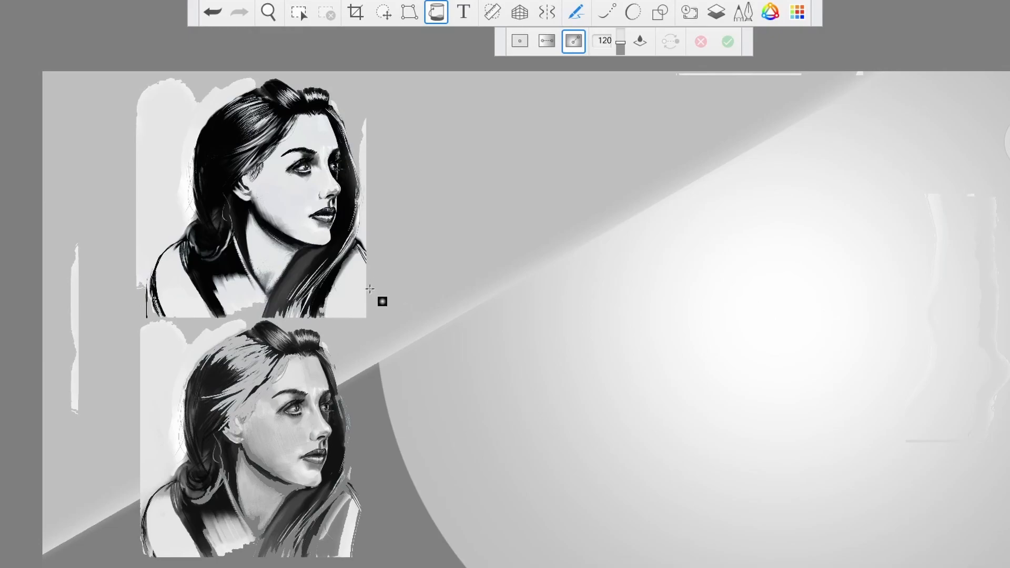
- Apply a small radial gradient fill beside the portraits and reverse its colours so blue lies at the centre
{"action": "left_click_drag", "start_coordinate": [604, 329], "coordinate": [797, 345]}
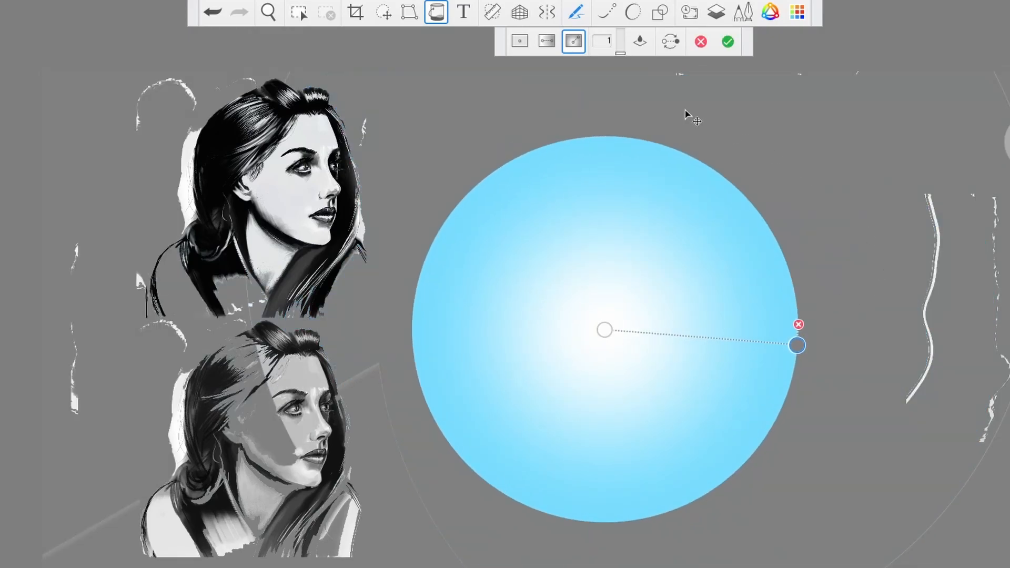
{"action": "left_click", "coordinate": [671, 45]}
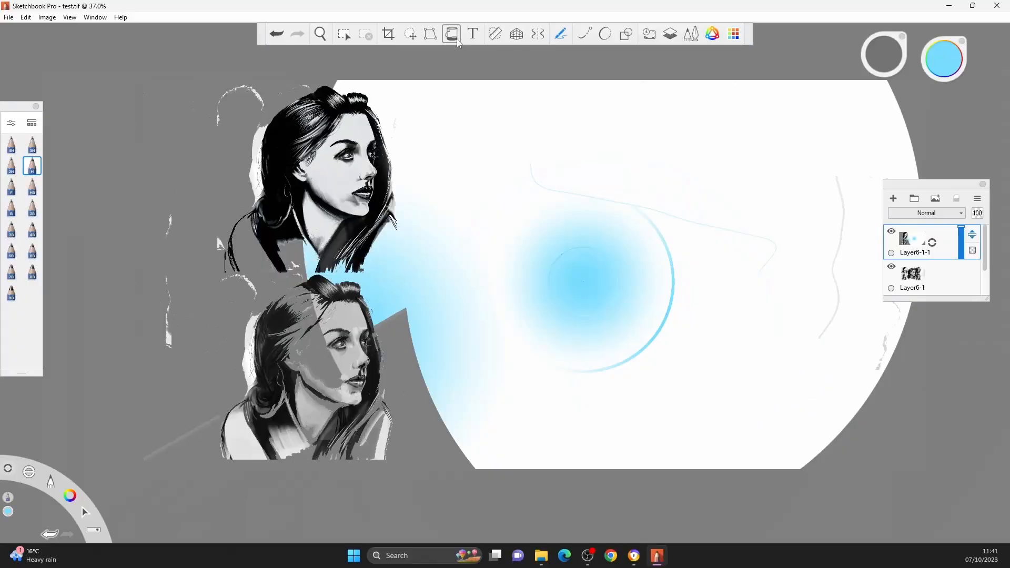
- Add a text layer reading "dfasfsdfsaf" in Arial 36 with black 000000 picked in the Color Editor, and enlarge the text to about 337%
{"action": "left_click", "coordinate": [472, 34]}
{"action": "type", "text": "dfa"}
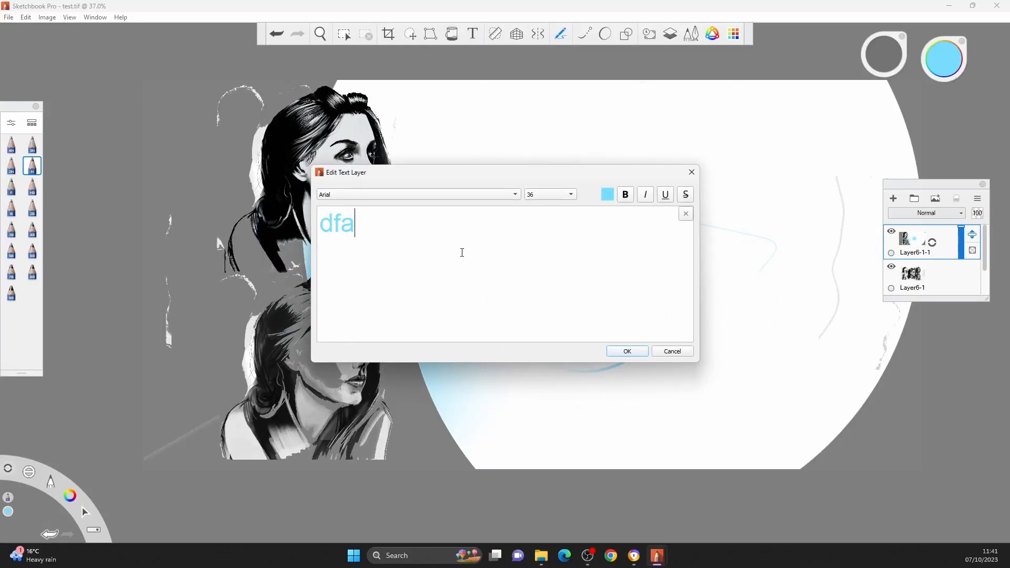
{"action": "type", "text": "sfsdfsaf"}
{"action": "left_click", "coordinate": [607, 196]}
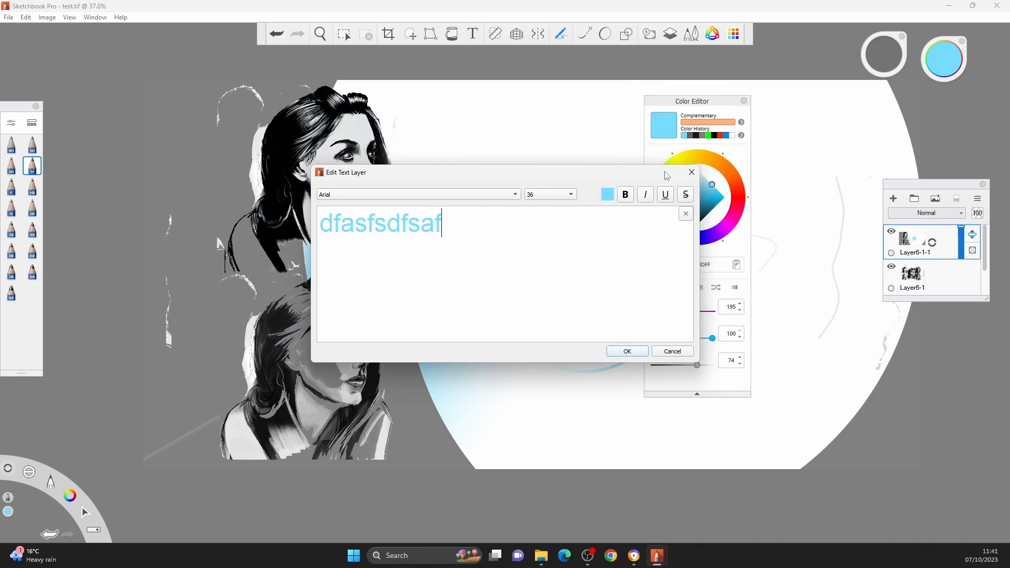
{"action": "left_click_drag", "start_coordinate": [666, 172], "coordinate": [528, 193]}
{"action": "left_click_drag", "start_coordinate": [690, 210], "coordinate": [697, 236]}
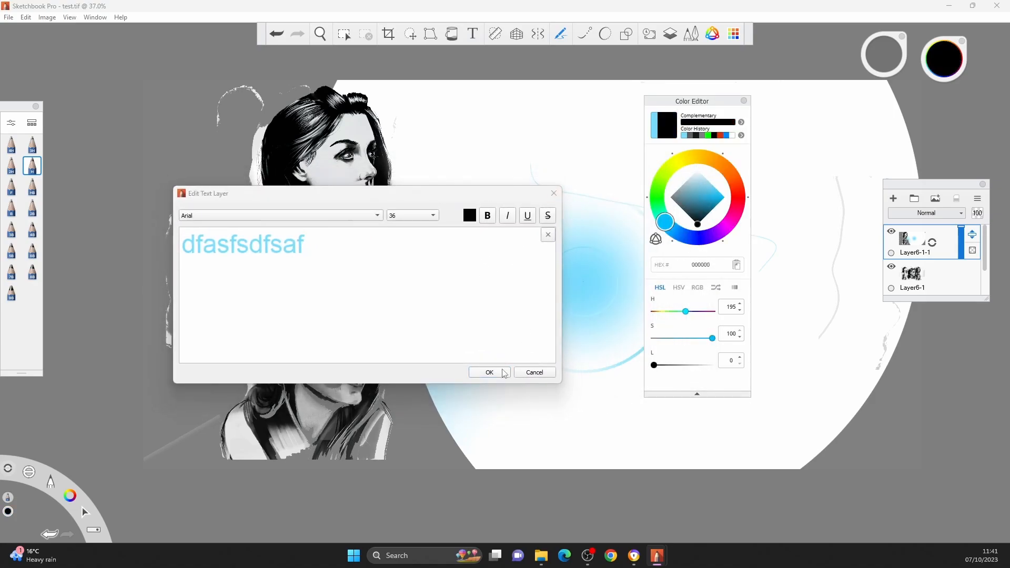
{"action": "left_click", "coordinate": [506, 372]}
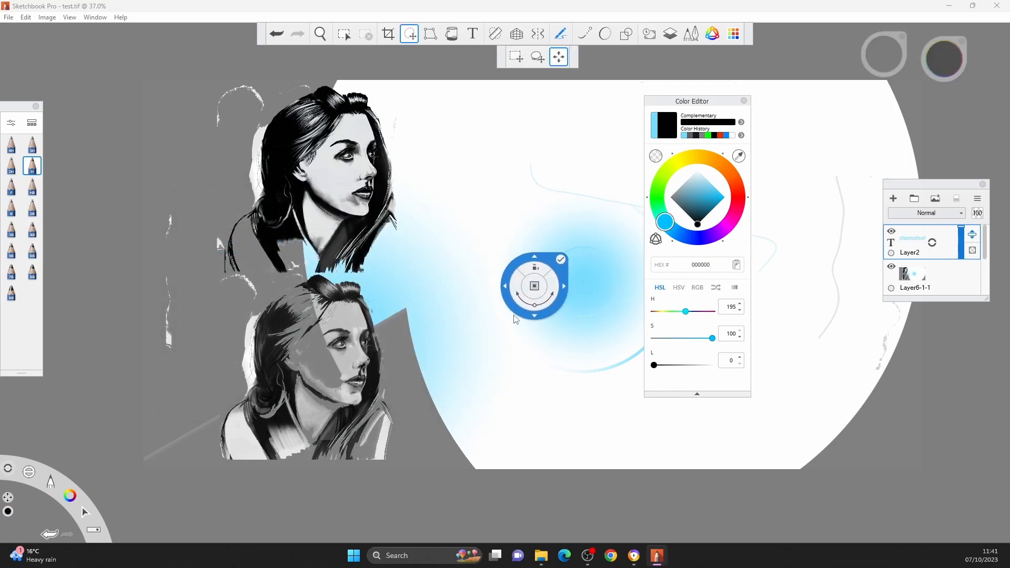
{"action": "left_click_drag", "start_coordinate": [590, 339], "coordinate": [590, 339]}
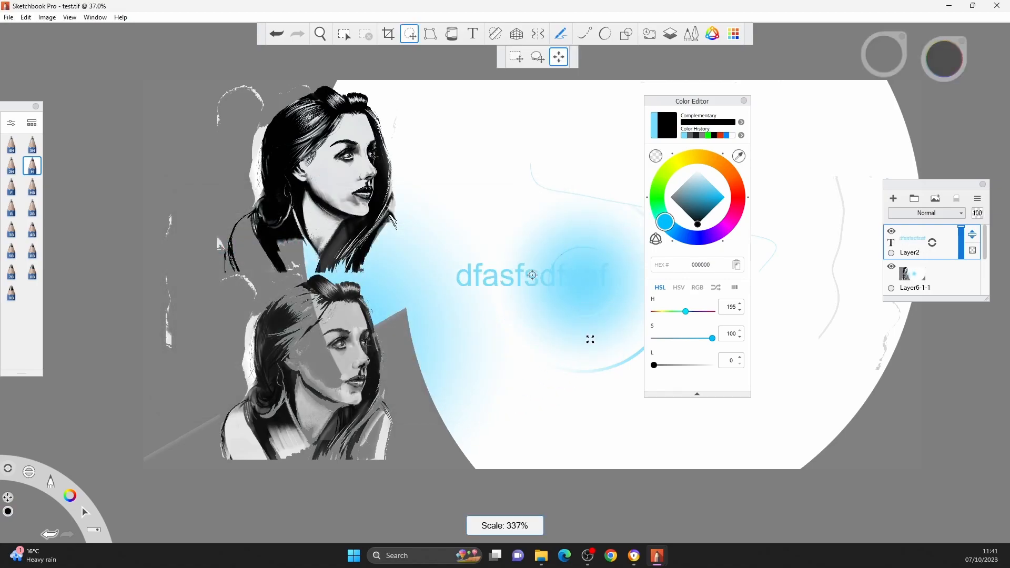
- Place a straight ruler running gently uphill across the canvas and rule a pencil line along it on Layer6-1-1
{"action": "left_click", "coordinate": [495, 34]}
{"action": "left_click_drag", "start_coordinate": [598, 219], "coordinate": [737, 247]}
{"action": "left_click_drag", "start_coordinate": [436, 376], "coordinate": [376, 313]}
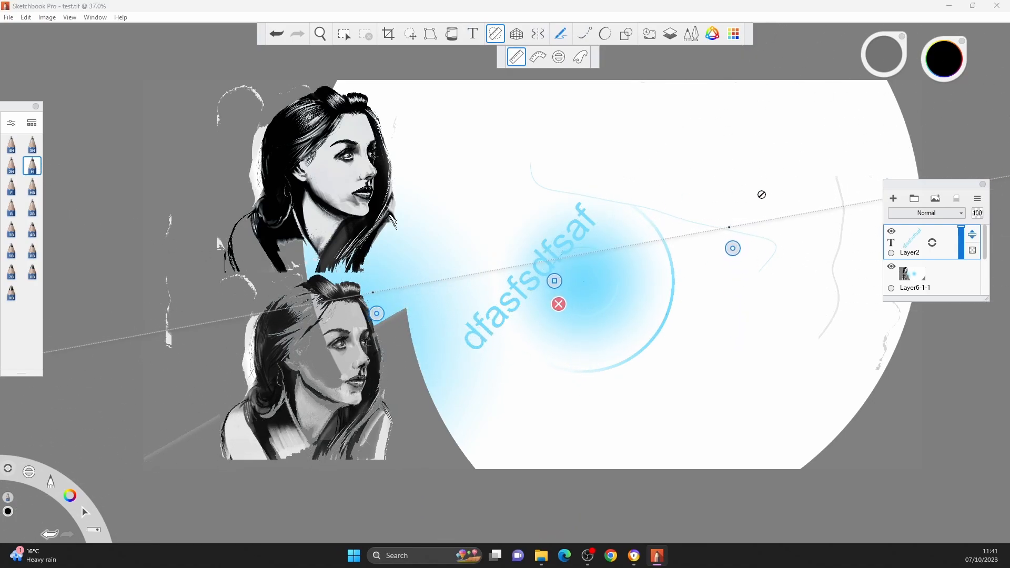
{"action": "left_click", "coordinate": [930, 270]}
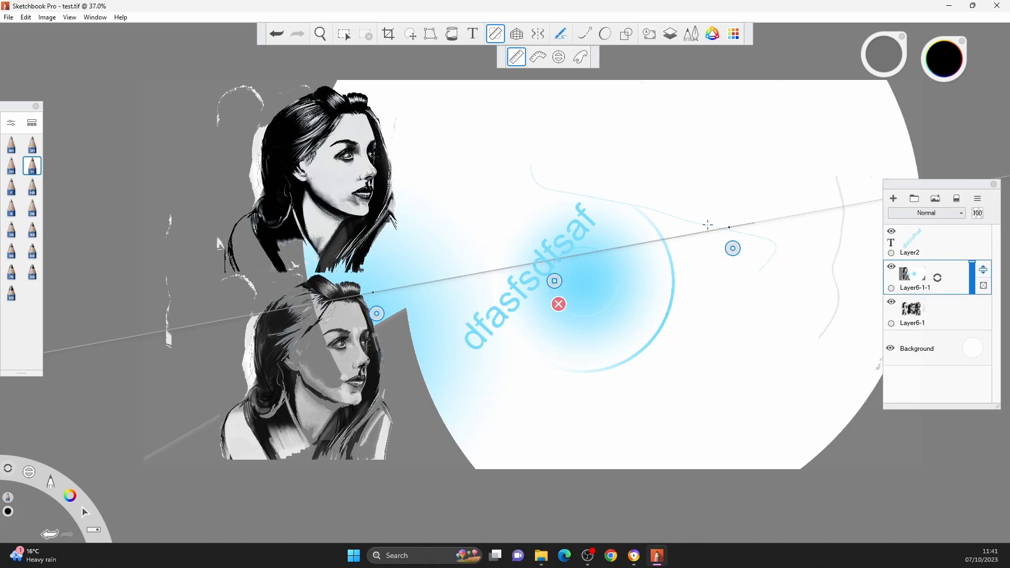
- Tilt the straight ruler twice to rule two steeper lines fanning out from beside the lower portrait, and close the ruler
{"action": "left_click_drag", "start_coordinate": [732, 248], "coordinate": [672, 154]}
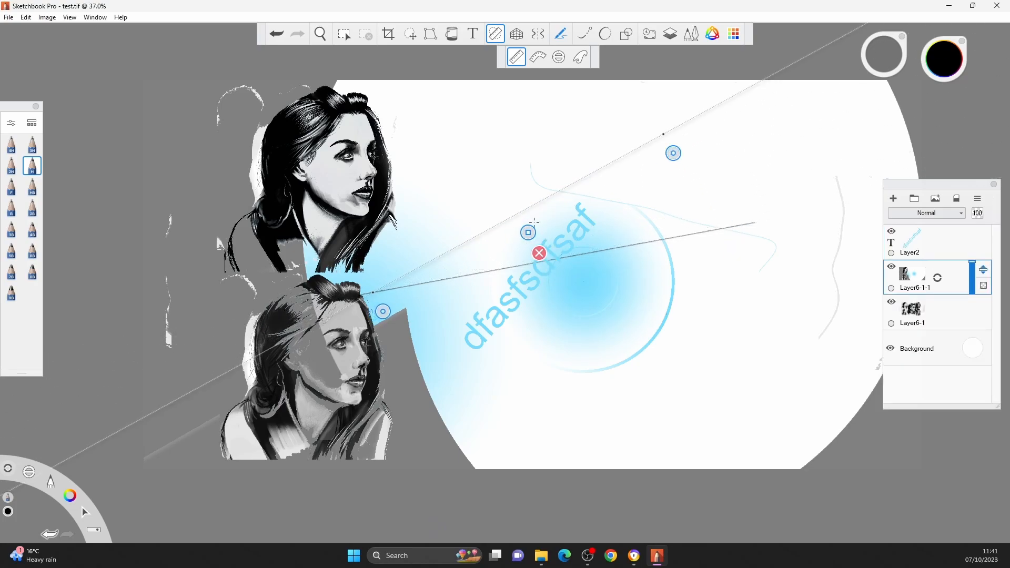
{"action": "left_click_drag", "start_coordinate": [373, 291], "coordinate": [703, 112]}
{"action": "mouse_move", "coordinate": [669, 151]}
{"action": "left_mouse_down"}
{"action": "mouse_move", "coordinate": [559, 126]}
{"action": "mouse_move", "coordinate": [515, 129]}
{"action": "left_mouse_up"}
{"action": "left_click_drag", "start_coordinate": [373, 294], "coordinate": [524, 81]}
{"action": "mouse_move", "coordinate": [453, 219]}
{"action": "left_mouse_down"}
{"action": "mouse_move", "coordinate": [581, 335]}
{"action": "mouse_move", "coordinate": [660, 275]}
{"action": "mouse_move", "coordinate": [577, 291]}
{"action": "left_mouse_up"}
{"action": "left_click", "coordinate": [567, 308]}
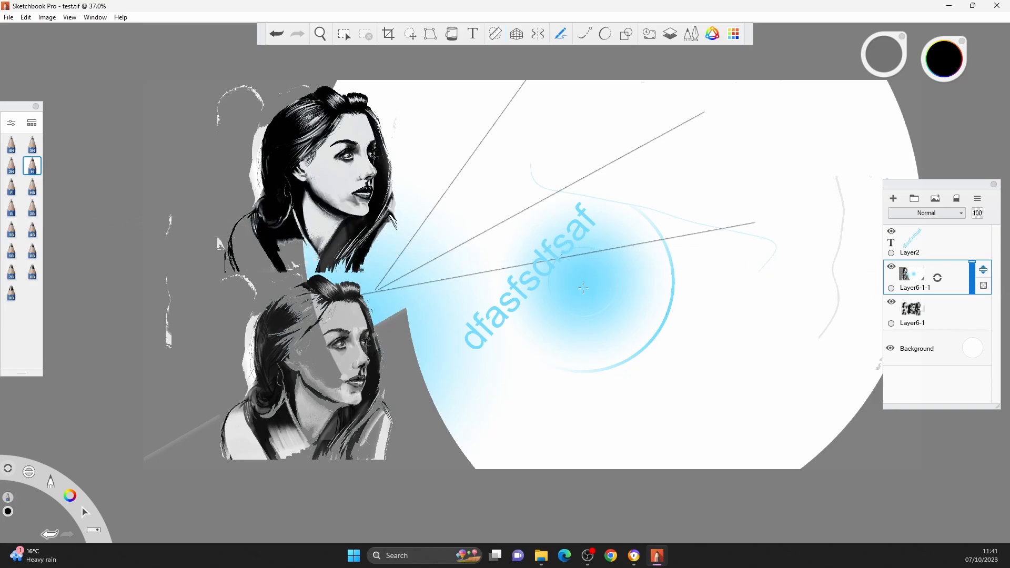
- Use the curved ruler to trace an arch, and reorient it to trace a second arc crossing the first
{"action": "left_click", "coordinate": [502, 42]}
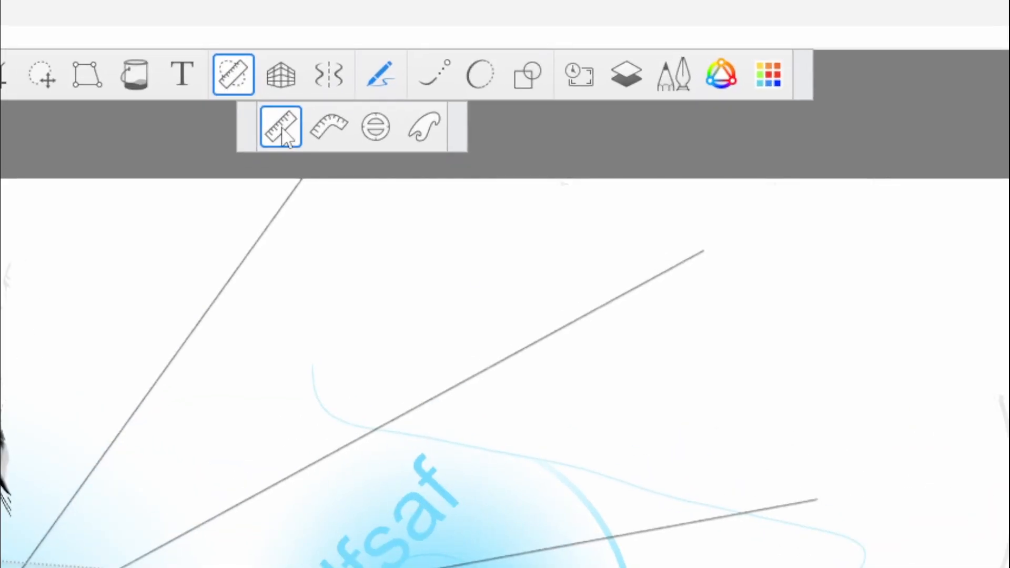
{"action": "left_click", "coordinate": [329, 126]}
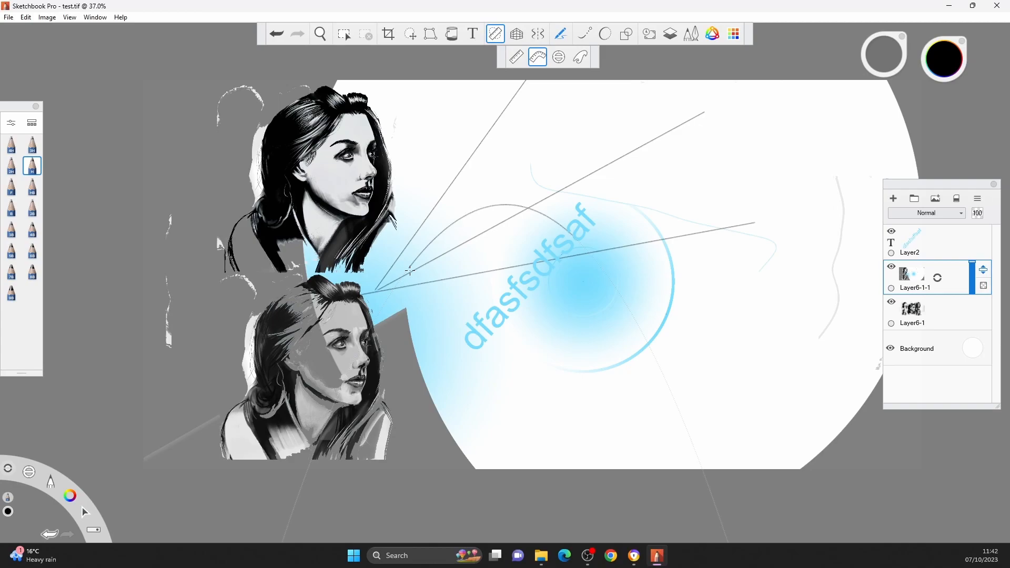
{"action": "mouse_move", "coordinate": [647, 313]}
{"action": "mouse_move", "coordinate": [580, 152]}
{"action": "left_mouse_down"}
{"action": "mouse_move", "coordinate": [593, 179]}
{"action": "mouse_move", "coordinate": [578, 155]}
{"action": "left_mouse_up"}
{"action": "mouse_move", "coordinate": [610, 188]}
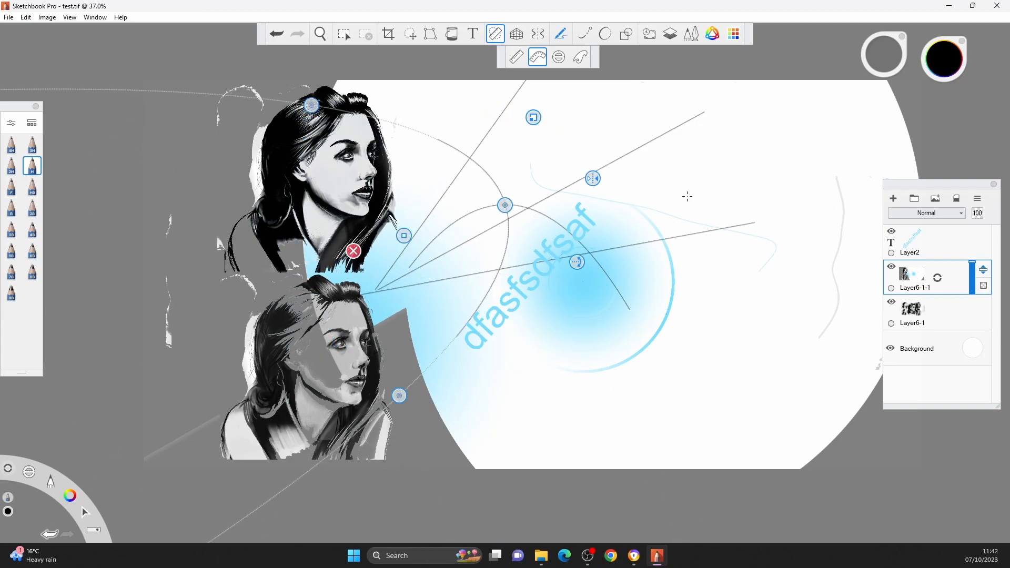
- Reshape the curved ruler repeatedly and trace three more arcs through the same crossing point
{"action": "left_click_drag", "start_coordinate": [503, 287], "coordinate": [551, 272]}
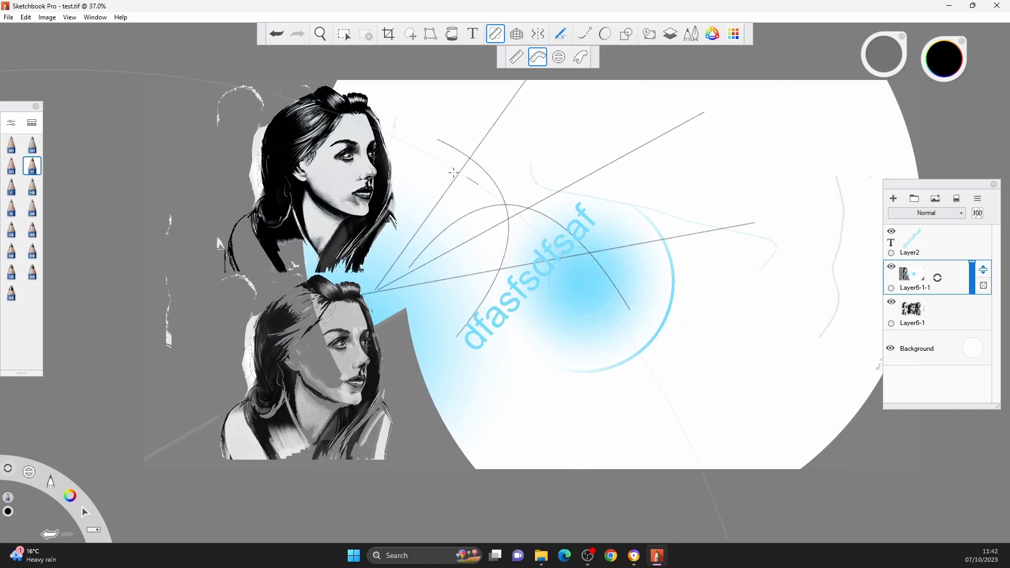
{"action": "mouse_move", "coordinate": [489, 228]}
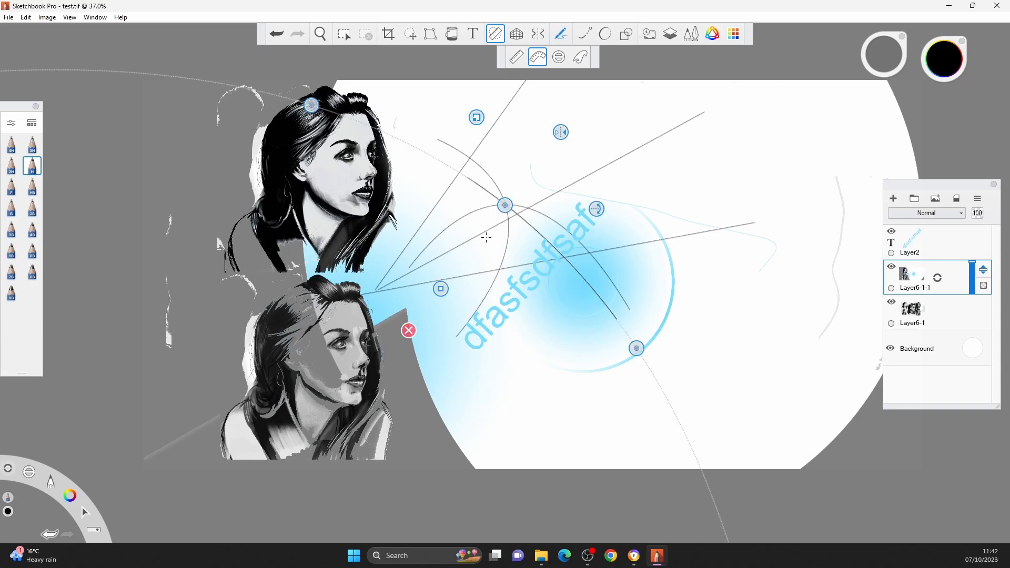
{"action": "mouse_move", "coordinate": [418, 173]}
{"action": "left_mouse_down"}
{"action": "mouse_move", "coordinate": [475, 210]}
{"action": "mouse_move", "coordinate": [488, 198]}
{"action": "left_mouse_up"}
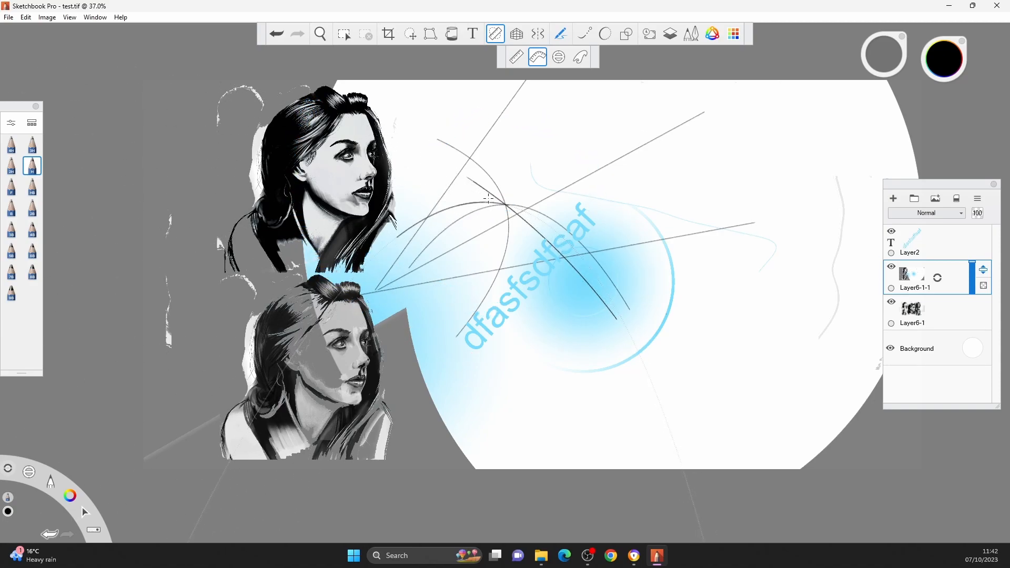
{"action": "left_click_drag", "start_coordinate": [636, 348], "coordinate": [511, 372]}
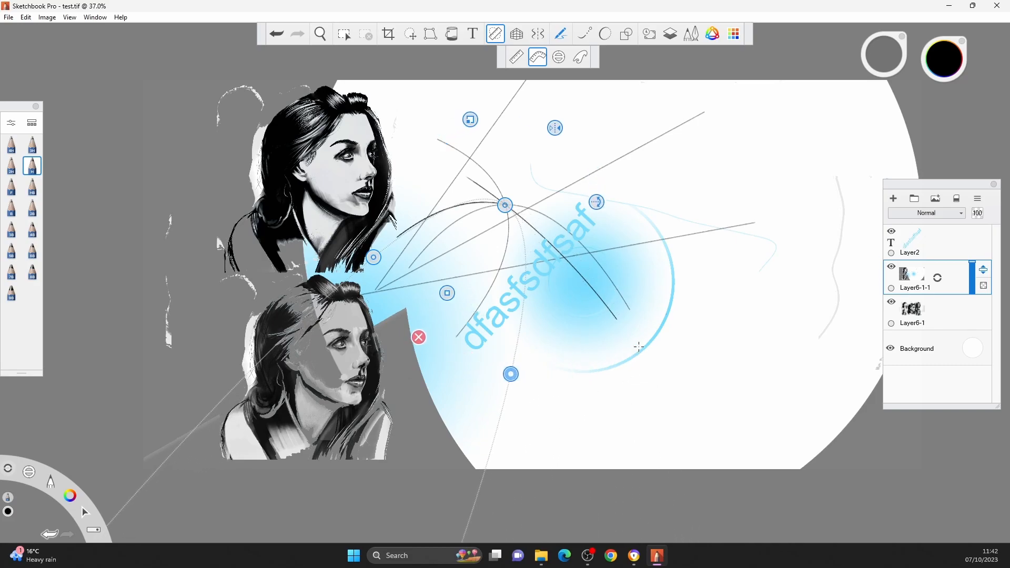
{"action": "mouse_move", "coordinate": [437, 140]}
{"action": "left_mouse_down"}
{"action": "mouse_move", "coordinate": [520, 295]}
{"action": "mouse_move", "coordinate": [511, 353]}
{"action": "left_mouse_up"}
- Position an ellipse guide over the blue gradient, and trace a narrow ellipse and a larger, rounder one with it
{"action": "left_click", "coordinate": [558, 56]}
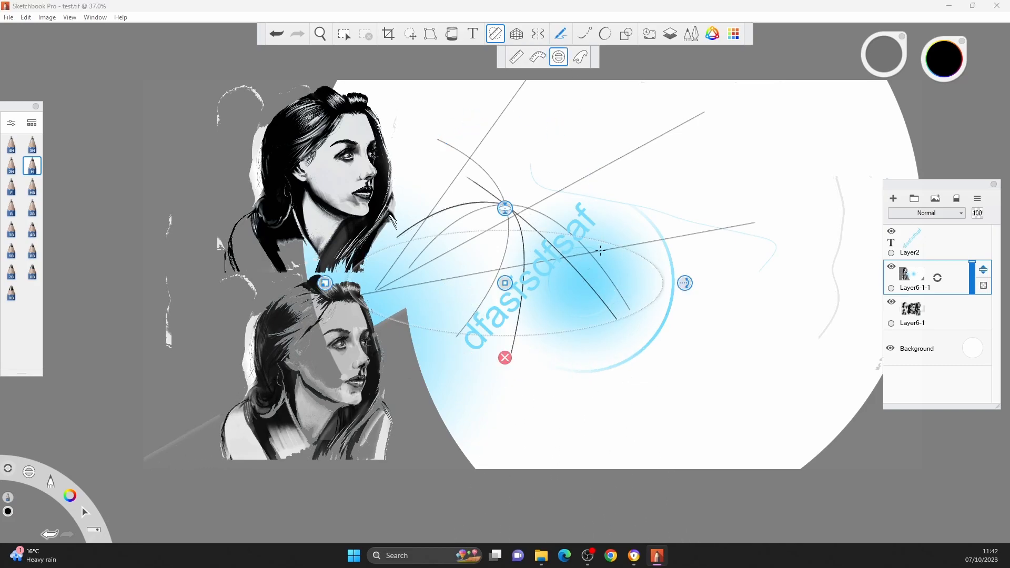
{"action": "left_click_drag", "start_coordinate": [505, 284], "coordinate": [636, 229]}
{"action": "left_click_drag", "start_coordinate": [456, 228], "coordinate": [548, 229]}
{"action": "mouse_move", "coordinate": [692, 233]}
{"action": "left_mouse_down"}
{"action": "mouse_move", "coordinate": [666, 210]}
{"action": "mouse_move", "coordinate": [618, 251]}
{"action": "left_mouse_up"}
{"action": "left_click_drag", "start_coordinate": [634, 185], "coordinate": [629, 128]}
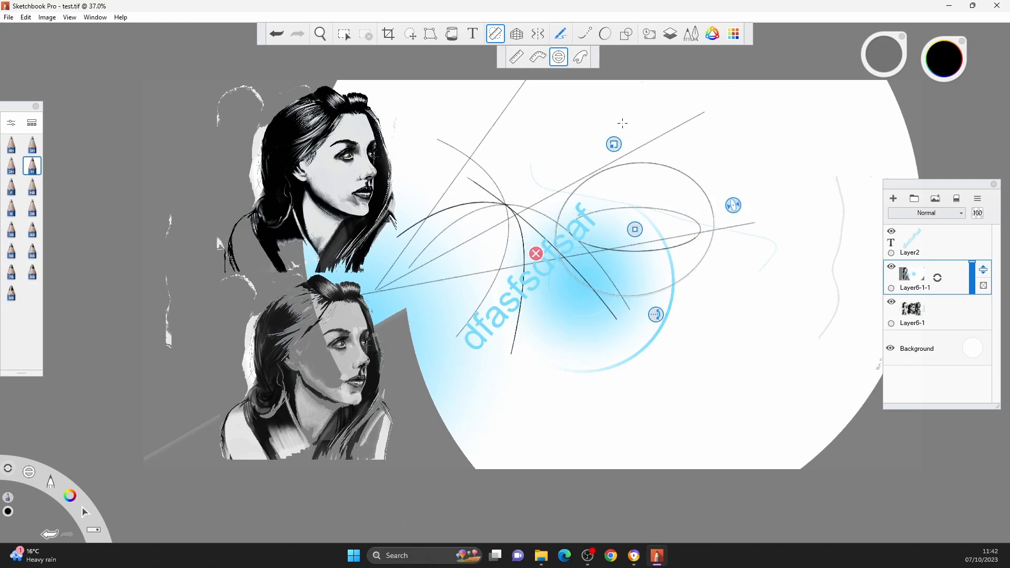
- Bring up the French curve guide, mirror it, switch to another curve shape and trace along its lower edge
{"action": "left_click", "coordinate": [580, 57]}
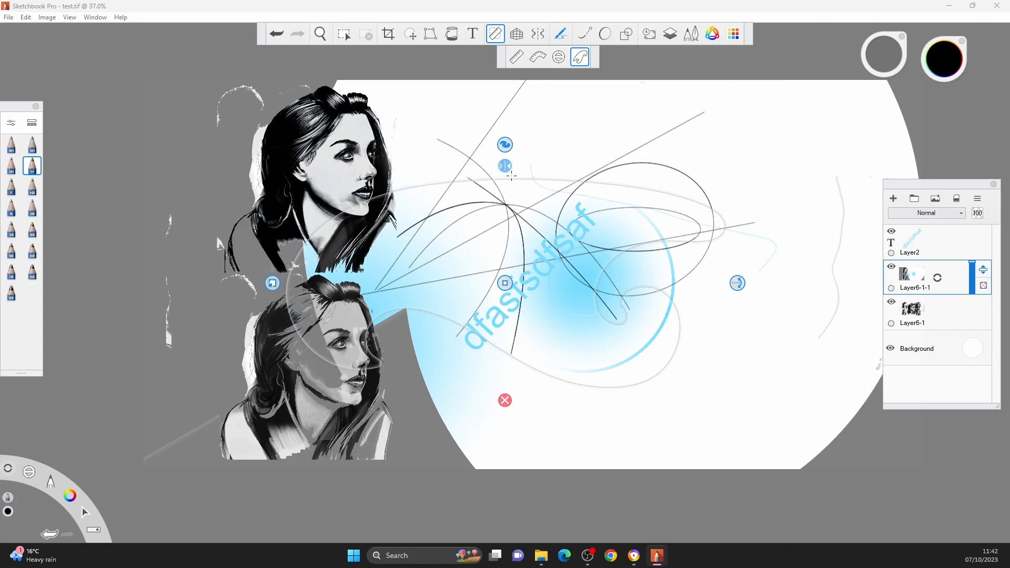
{"action": "left_click", "coordinate": [505, 166]}
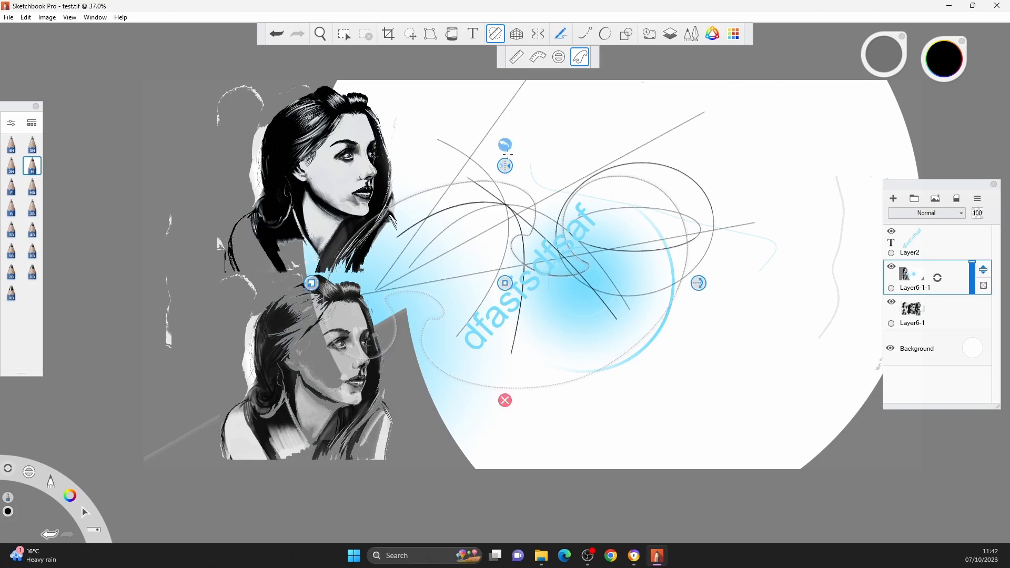
{"action": "mouse_move", "coordinate": [429, 368]}
{"action": "left_mouse_down"}
{"action": "mouse_move", "coordinate": [621, 374]}
{"action": "mouse_move", "coordinate": [685, 330]}
{"action": "left_mouse_up"}
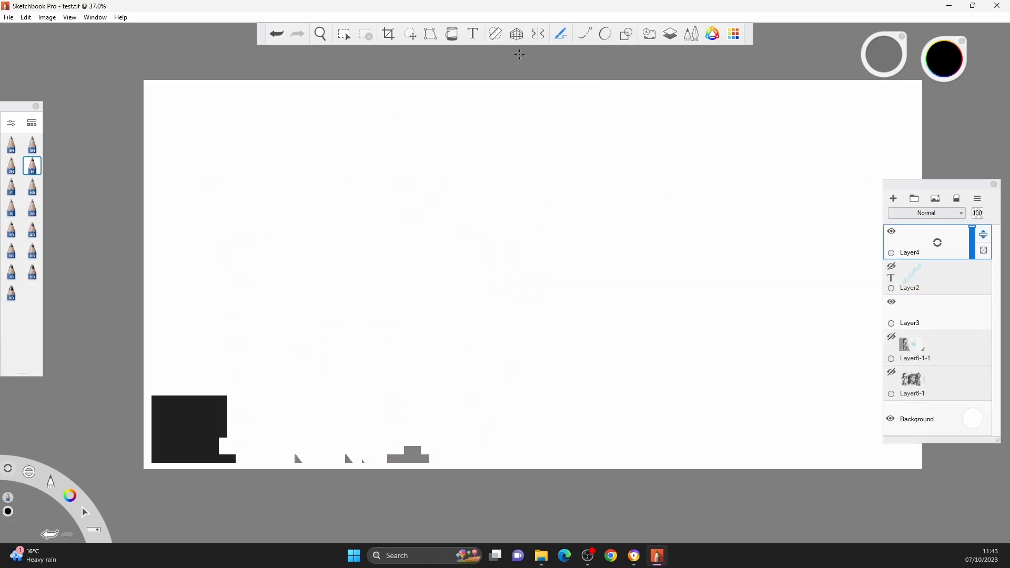
- Set up a one-point perspective guide with its vanishing point below the canvas centre, and sketch converging ground lines and vertical building edges
{"action": "left_click", "coordinate": [515, 34]}
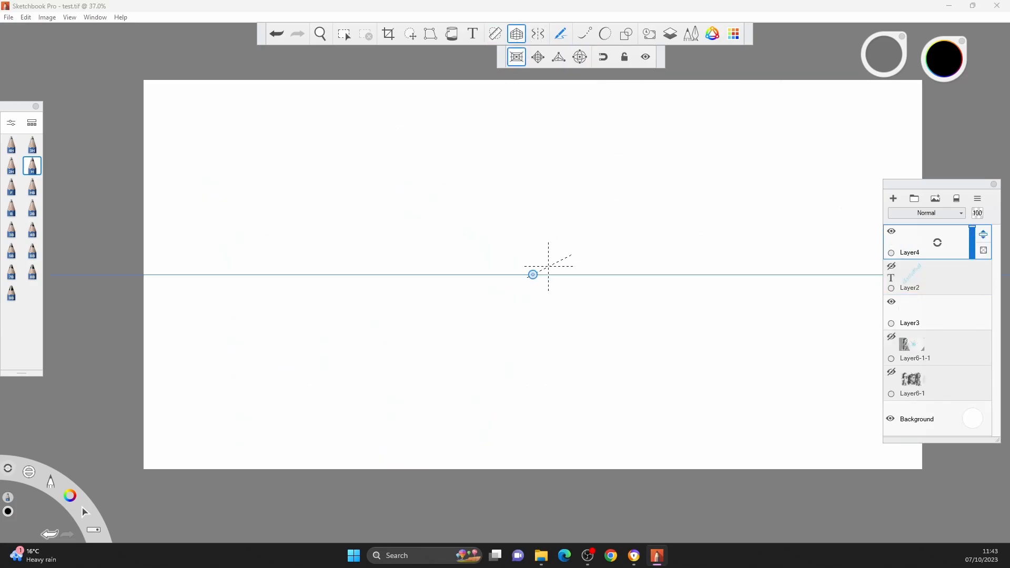
{"action": "left_click_drag", "start_coordinate": [533, 274], "coordinate": [509, 320]}
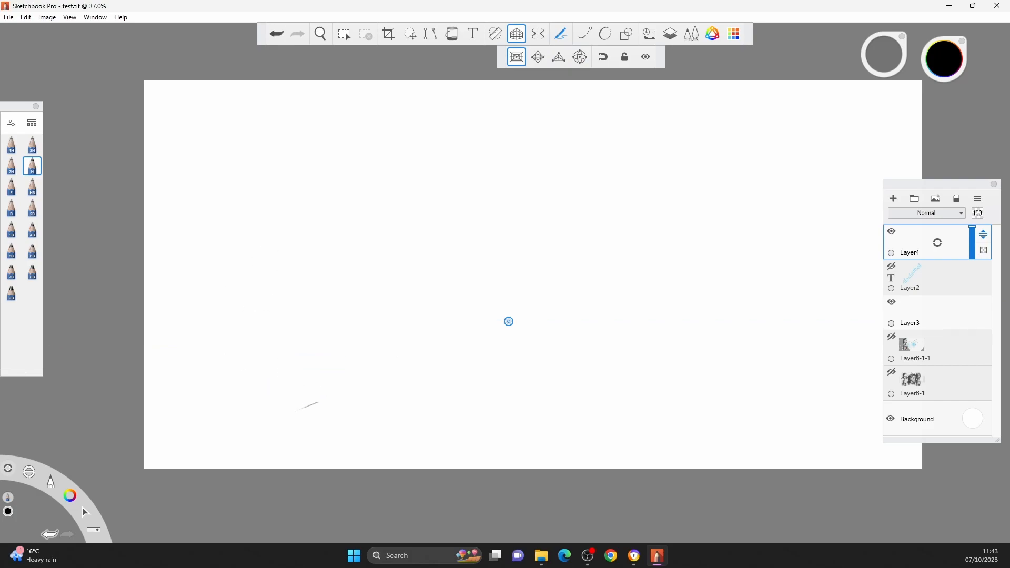
{"action": "left_click_drag", "start_coordinate": [416, 361], "coordinate": [488, 329]}
{"action": "left_click_drag", "start_coordinate": [547, 339], "coordinate": [641, 380]}
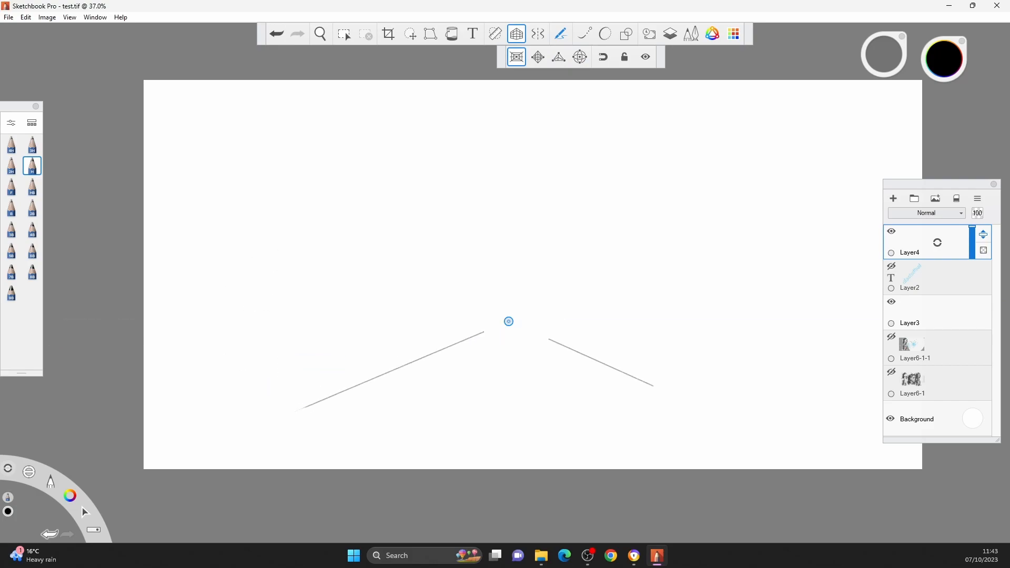
{"action": "left_click_drag", "start_coordinate": [756, 432], "coordinate": [572, 349]}
{"action": "mouse_move", "coordinate": [429, 346]}
{"action": "left_mouse_down"}
{"action": "mouse_move", "coordinate": [429, 222]}
{"action": "mouse_move", "coordinate": [420, 210]}
{"action": "left_mouse_up"}
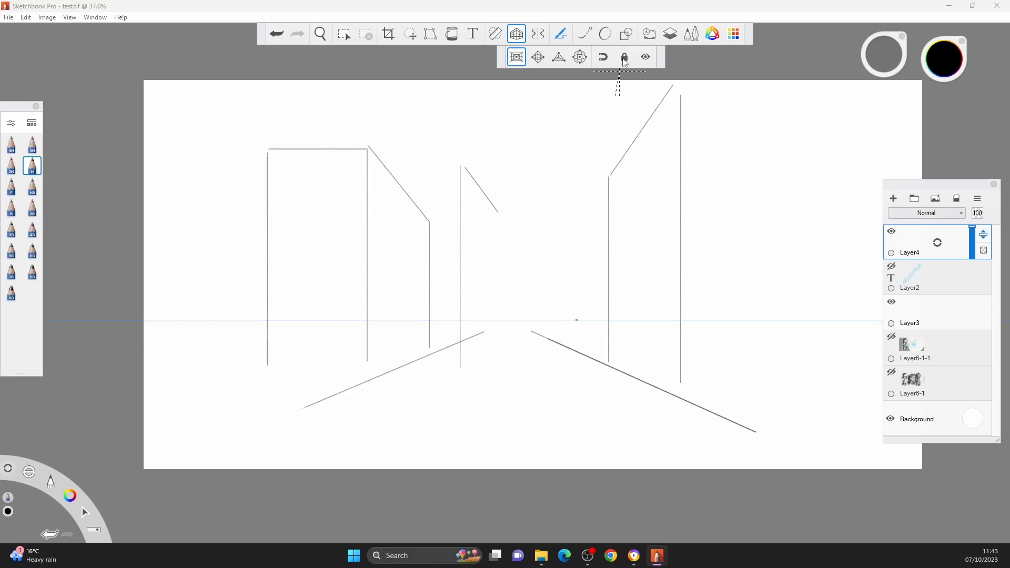
- Toggle the perspective guide's vanishing point lock and sketch further strokes on the right half of the canvas
{"action": "left_click", "coordinate": [624, 57]}
{"action": "mouse_move", "coordinate": [648, 261]}
{"action": "left_mouse_down"}
{"action": "mouse_move", "coordinate": [792, 143]}
{"action": "mouse_move", "coordinate": [699, 228]}
{"action": "left_mouse_up"}
{"action": "mouse_move", "coordinate": [784, 213]}
{"action": "left_mouse_down"}
{"action": "mouse_move", "coordinate": [676, 268]}
{"action": "mouse_move", "coordinate": [822, 211]}
{"action": "left_mouse_up"}
{"action": "left_click_drag", "start_coordinate": [813, 255], "coordinate": [671, 293]}
{"action": "left_click_drag", "start_coordinate": [699, 299], "coordinate": [814, 281]}
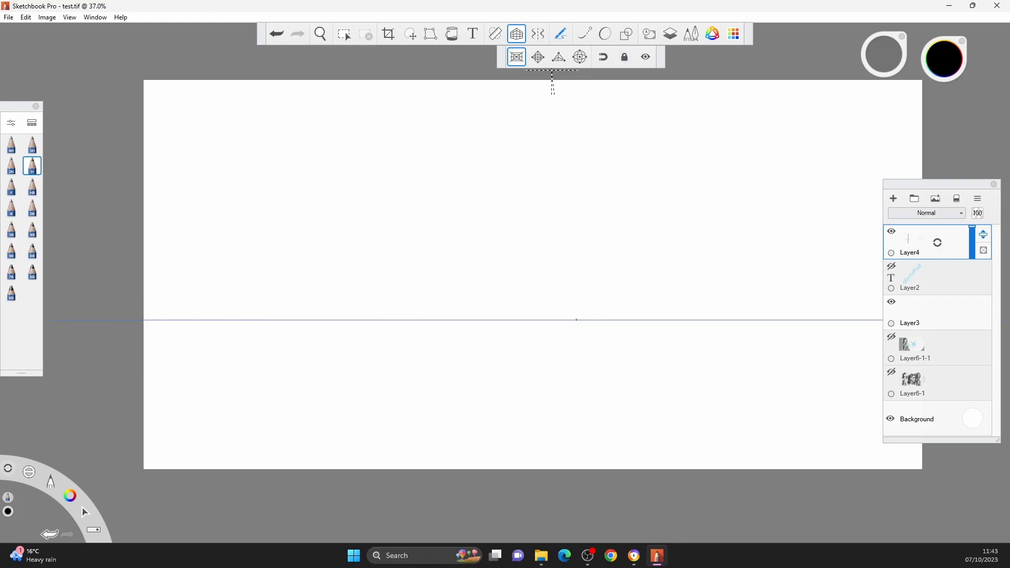
- Switch to a two-point perspective guide, move one vanishing point outward, and sketch a box-shaped building's edges around the horizon line
{"action": "left_click", "coordinate": [537, 56]}
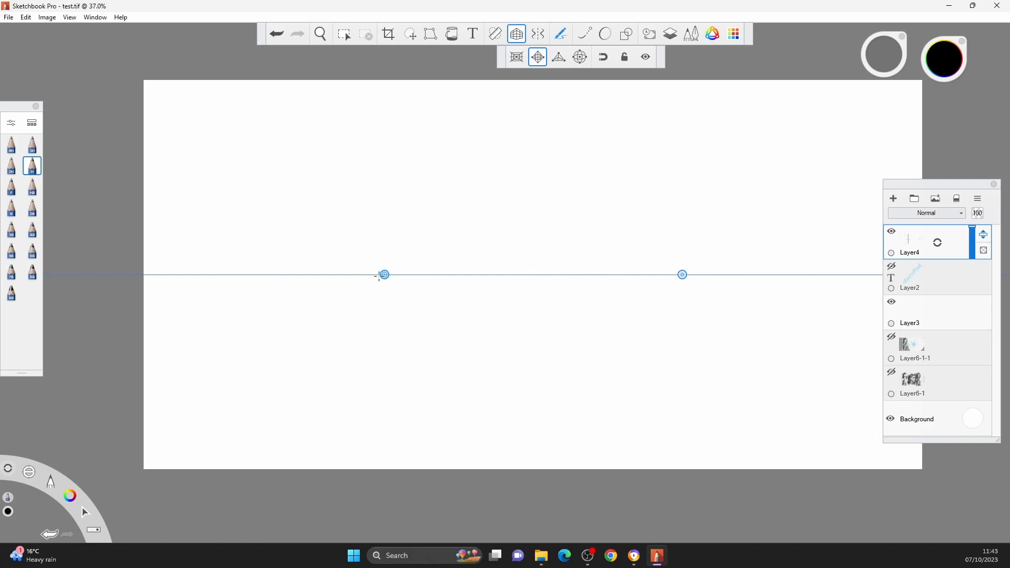
{"action": "mouse_move", "coordinate": [471, 185]}
{"action": "left_mouse_down"}
{"action": "mouse_move", "coordinate": [391, 226]}
{"action": "mouse_move", "coordinate": [392, 270]}
{"action": "left_mouse_up"}
{"action": "mouse_move", "coordinate": [468, 189]}
{"action": "left_mouse_down"}
{"action": "mouse_move", "coordinate": [468, 257]}
{"action": "mouse_move", "coordinate": [491, 190]}
{"action": "mouse_move", "coordinate": [597, 237]}
{"action": "left_mouse_up"}
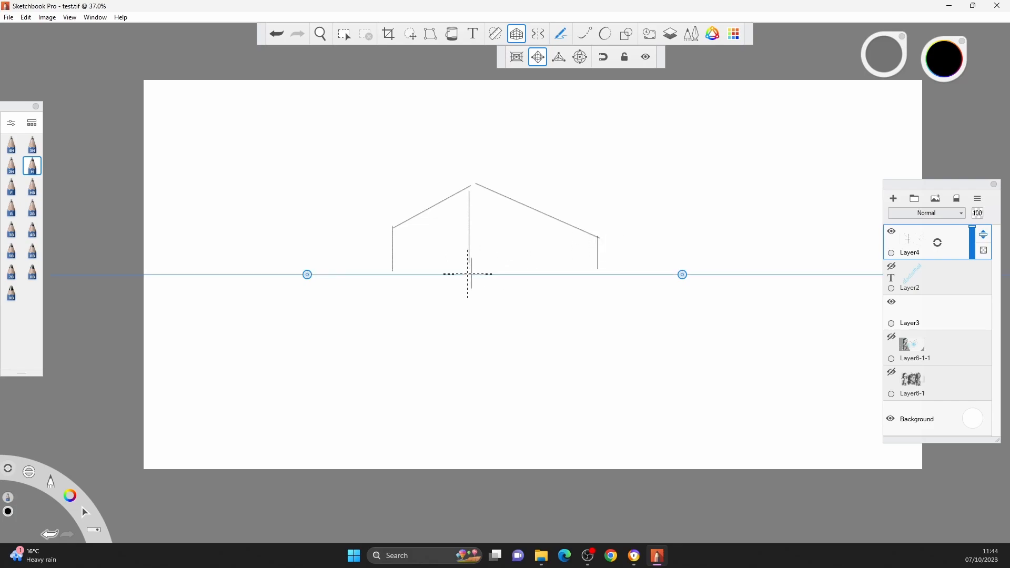
{"action": "mouse_move", "coordinate": [471, 292]}
{"action": "left_mouse_down"}
{"action": "mouse_move", "coordinate": [633, 308]}
{"action": "mouse_move", "coordinate": [526, 297]}
{"action": "mouse_move", "coordinate": [424, 314]}
{"action": "left_mouse_up"}
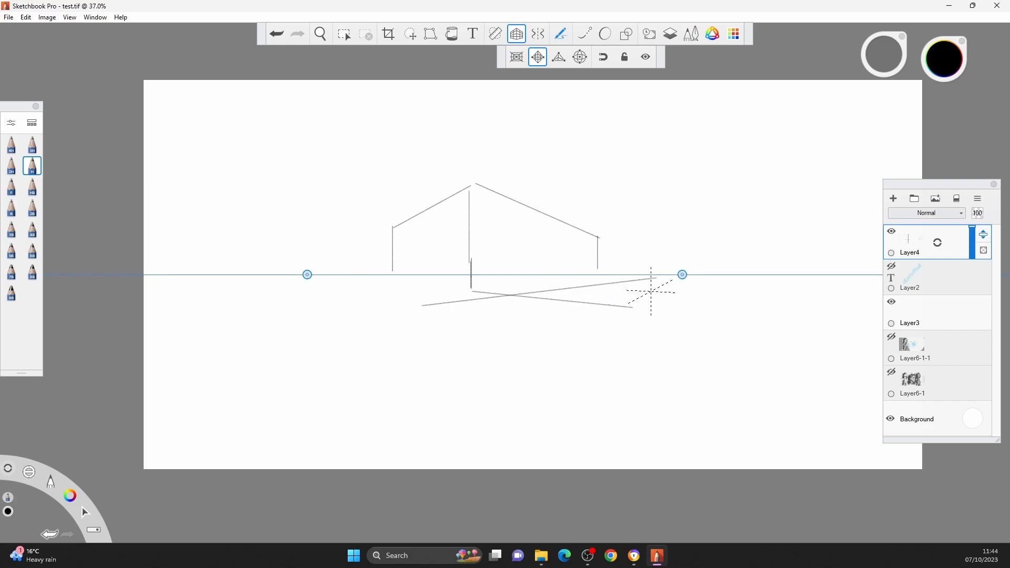
- Sketch a vertical edge near the right vanishing point and more ground lines converging on the two vanishing points
{"action": "left_click_drag", "start_coordinate": [683, 296], "coordinate": [683, 366]}
{"action": "left_click_drag", "start_coordinate": [651, 300], "coordinate": [452, 434]}
{"action": "left_click_drag", "start_coordinate": [429, 304], "coordinate": [308, 318]}
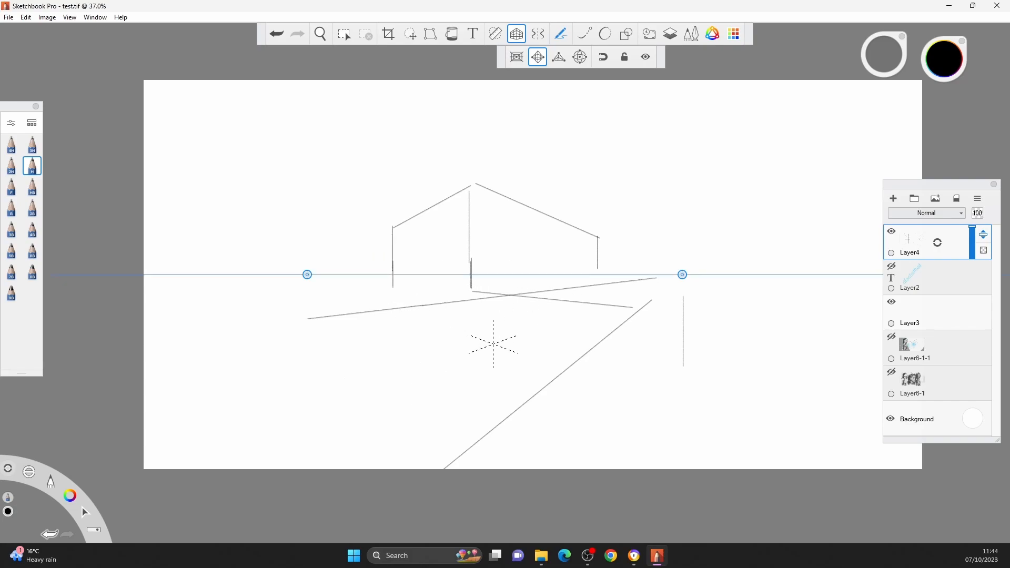
{"action": "left_click_drag", "start_coordinate": [441, 292], "coordinate": [230, 311]}
{"action": "left_click_drag", "start_coordinate": [440, 319], "coordinate": [295, 269]}
{"action": "left_click_drag", "start_coordinate": [381, 392], "coordinate": [310, 279]}
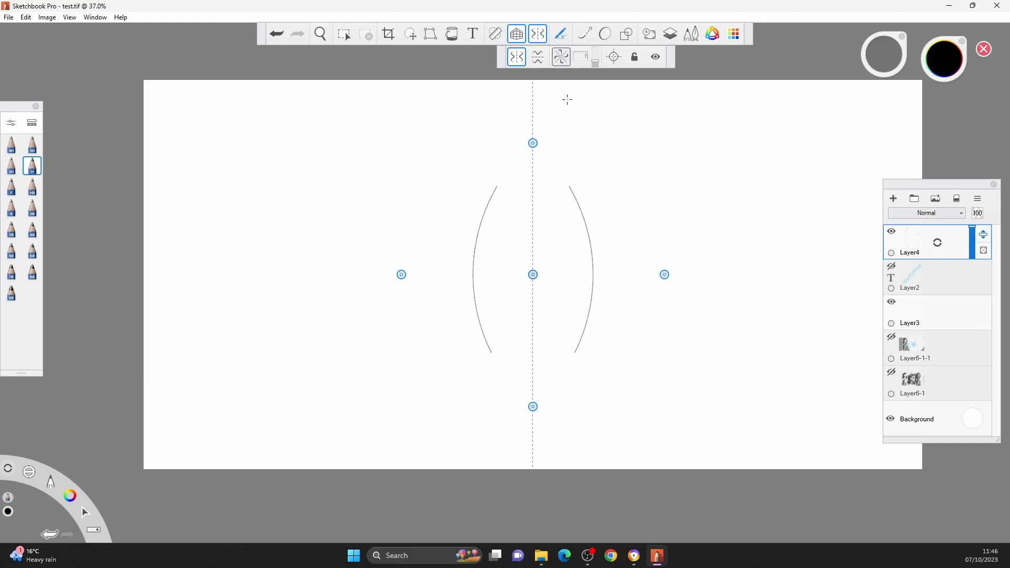
- Turn on radial symmetry with 6 sectors and draw a curved stroke that repeats as a ring around the centre
{"action": "left_click", "coordinate": [561, 57]}
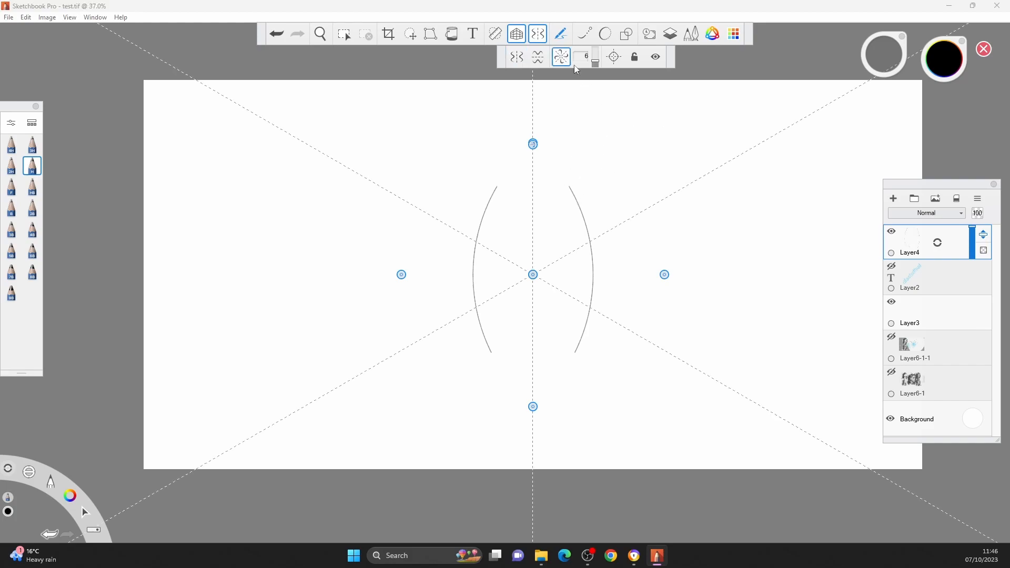
{"action": "mouse_move", "coordinate": [627, 262]}
{"action": "left_mouse_down"}
{"action": "mouse_move", "coordinate": [625, 294]}
{"action": "mouse_move", "coordinate": [618, 226]}
{"action": "left_mouse_up"}
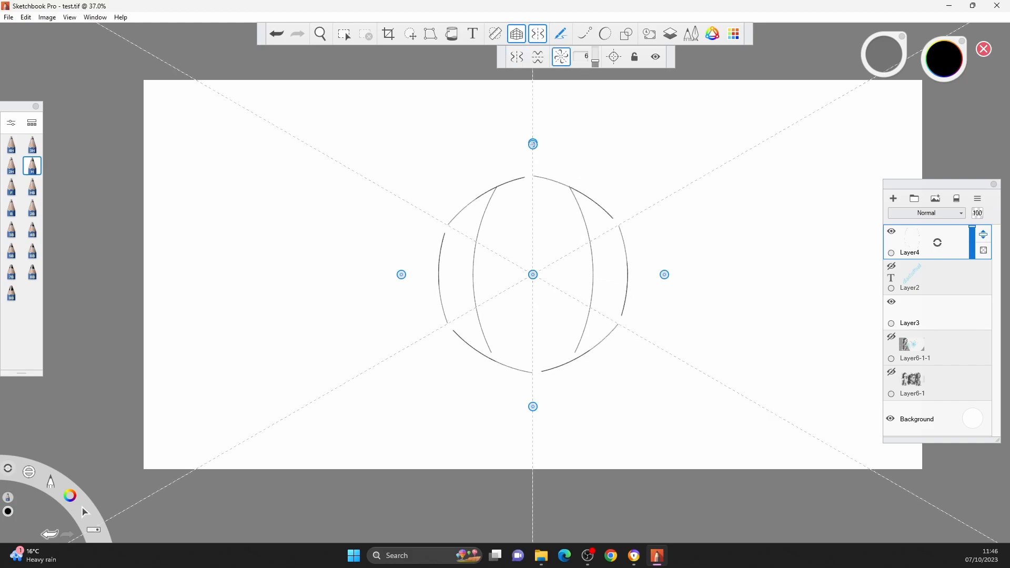
- Draw more curved strokes with six-sector radial symmetry around the centre, undo one, and clear the layer
{"action": "left_click_drag", "start_coordinate": [596, 120], "coordinate": [678, 189]}
{"action": "mouse_move", "coordinate": [636, 335]}
{"action": "left_mouse_down"}
{"action": "mouse_move", "coordinate": [581, 404]}
{"action": "mouse_move", "coordinate": [488, 410]}
{"action": "left_mouse_up"}
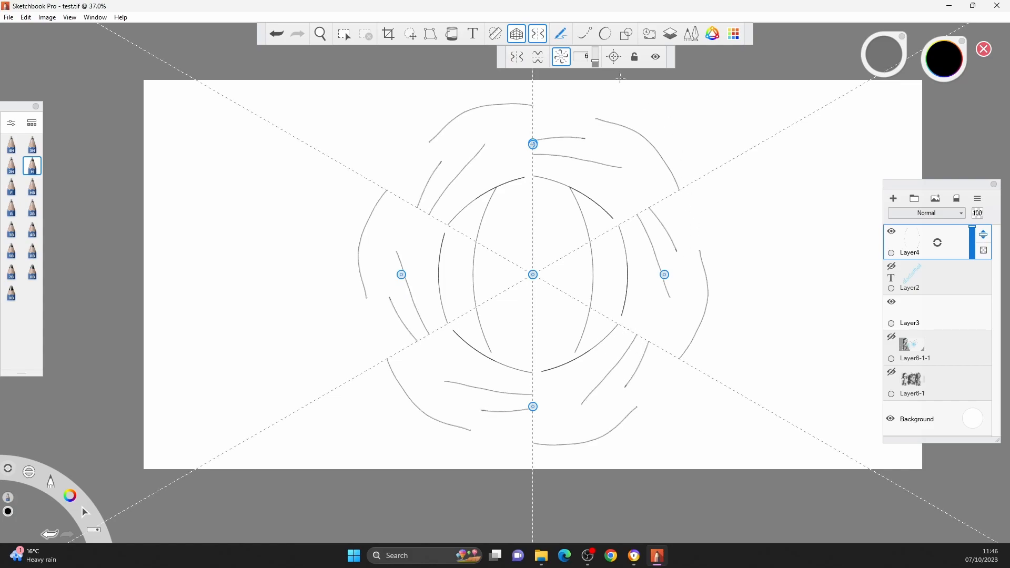
{"action": "left_click", "coordinate": [642, 58]}
{"action": "mouse_move", "coordinate": [688, 318]}
{"action": "left_mouse_down"}
{"action": "mouse_move", "coordinate": [643, 158]}
{"action": "mouse_move", "coordinate": [597, 129]}
{"action": "mouse_move", "coordinate": [565, 442]}
{"action": "mouse_move", "coordinate": [469, 163]}
{"action": "mouse_move", "coordinate": [483, 352]}
{"action": "mouse_move", "coordinate": [566, 265]}
{"action": "mouse_move", "coordinate": [486, 314]}
{"action": "mouse_move", "coordinate": [585, 161]}
{"action": "mouse_move", "coordinate": [530, 425]}
{"action": "mouse_move", "coordinate": [537, 131]}
{"action": "mouse_move", "coordinate": [621, 252]}
{"action": "mouse_move", "coordinate": [552, 165]}
{"action": "mouse_move", "coordinate": [617, 164]}
{"action": "mouse_move", "coordinate": [637, 213]}
{"action": "left_mouse_up"}
{"action": "key", "text": "ctrl+z"}
{"action": "mouse_move", "coordinate": [615, 106]}
{"action": "left_mouse_down"}
{"action": "mouse_move", "coordinate": [681, 134]}
{"action": "mouse_move", "coordinate": [709, 174]}
{"action": "left_mouse_up"}
{"action": "key", "text": "Delete"}
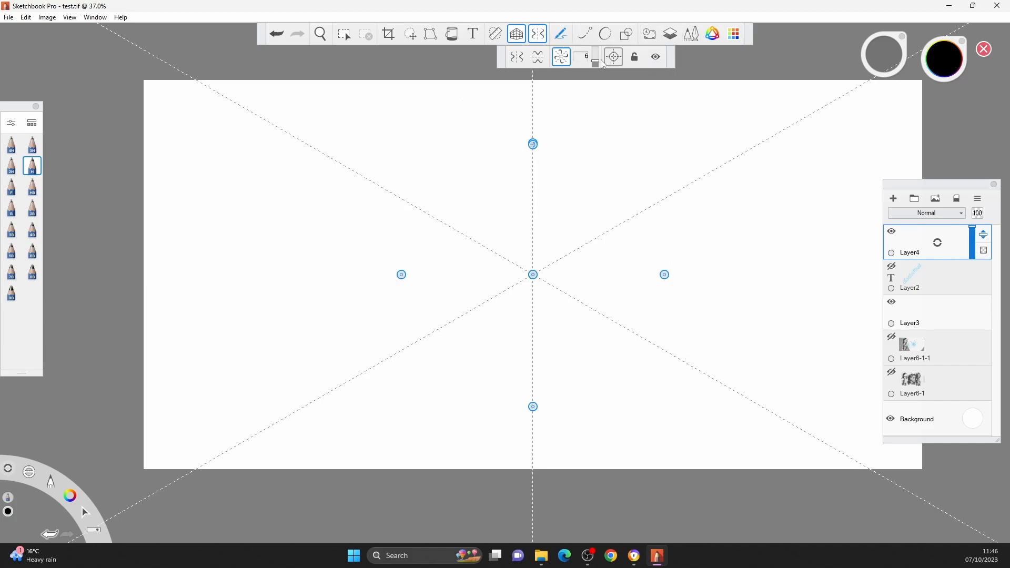
- Raise the number of radial symmetry sectors and scribble a dense circular pattern around the canvas centre
{"action": "left_click_drag", "start_coordinate": [595, 62], "coordinate": [595, 47]}
{"action": "mouse_move", "coordinate": [655, 152]}
{"action": "left_mouse_down"}
{"action": "mouse_move", "coordinate": [624, 120]}
{"action": "mouse_move", "coordinate": [594, 277]}
{"action": "mouse_move", "coordinate": [531, 193]}
{"action": "mouse_move", "coordinate": [652, 174]}
{"action": "mouse_move", "coordinate": [552, 294]}
{"action": "mouse_move", "coordinate": [583, 237]}
{"action": "mouse_move", "coordinate": [536, 268]}
{"action": "mouse_move", "coordinate": [581, 263]}
{"action": "mouse_move", "coordinate": [605, 315]}
{"action": "mouse_move", "coordinate": [630, 171]}
{"action": "mouse_move", "coordinate": [647, 221]}
{"action": "mouse_move", "coordinate": [578, 316]}
{"action": "mouse_move", "coordinate": [631, 181]}
{"action": "mouse_move", "coordinate": [644, 263]}
{"action": "left_mouse_up"}
{"action": "left_click_drag", "start_coordinate": [644, 263], "coordinate": [592, 320]}
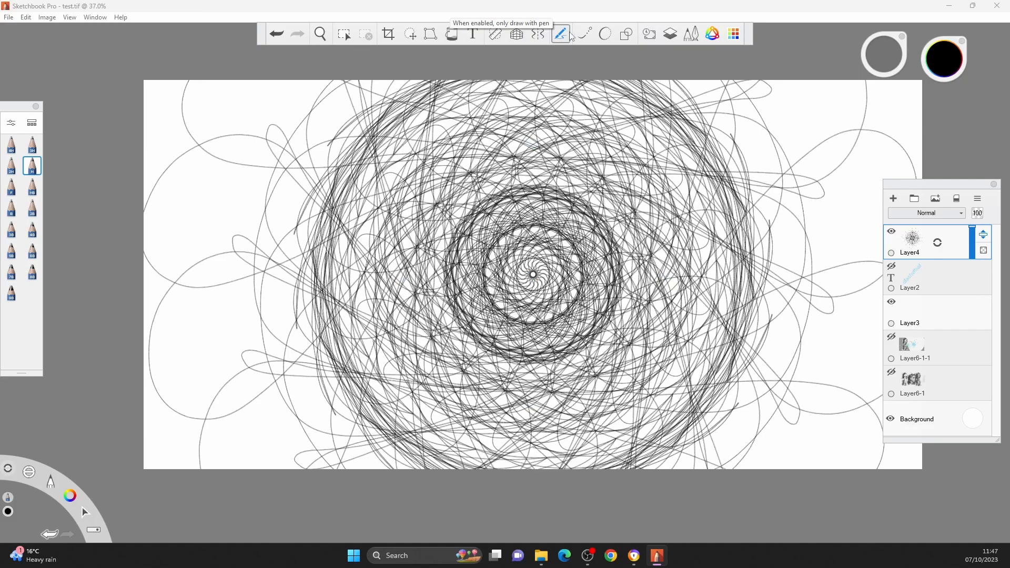
- Turn on Steady Stroke and draw smoothed curves across the canvas, first at 40 and again at a higher strength
{"action": "left_click", "coordinate": [560, 34]}
{"action": "left_click", "coordinate": [590, 39]}
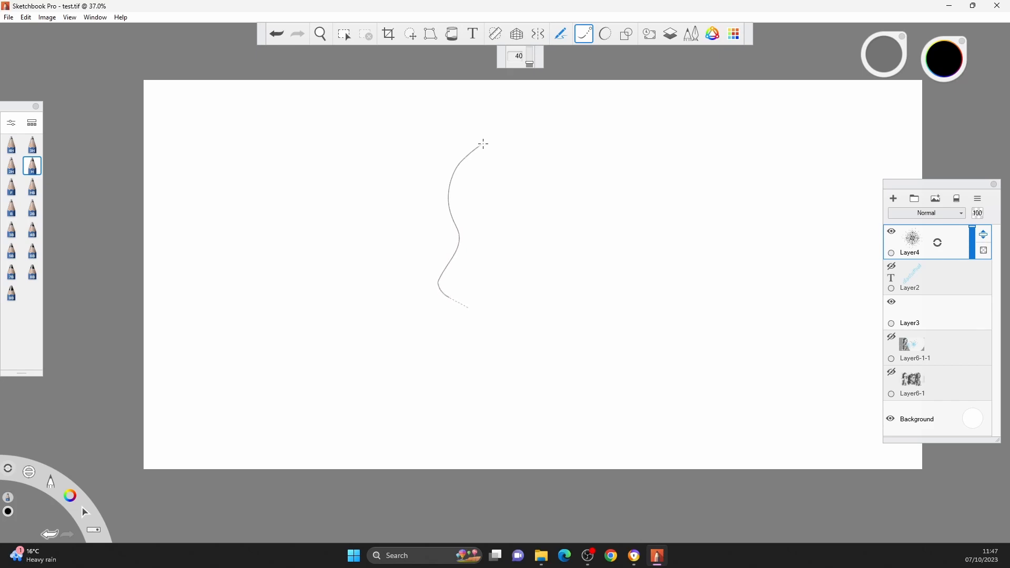
{"action": "left_click_drag", "start_coordinate": [449, 330], "coordinate": [457, 318]}
{"action": "left_click_drag", "start_coordinate": [528, 64], "coordinate": [533, 50]}
{"action": "mouse_move", "coordinate": [675, 167]}
{"action": "left_mouse_down"}
{"action": "mouse_move", "coordinate": [458, 245]}
{"action": "mouse_move", "coordinate": [412, 275]}
{"action": "mouse_move", "coordinate": [387, 322]}
{"action": "left_mouse_up"}
{"action": "mouse_move", "coordinate": [438, 394]}
{"action": "left_mouse_down"}
{"action": "mouse_move", "coordinate": [585, 383]}
{"action": "mouse_move", "coordinate": [733, 253]}
{"action": "mouse_move", "coordinate": [534, 101]}
{"action": "mouse_move", "coordinate": [318, 301]}
{"action": "mouse_move", "coordinate": [552, 389]}
{"action": "mouse_move", "coordinate": [662, 305]}
{"action": "left_mouse_up"}
- Turn on Predictive Stroke at level 4, try a hand-drawn square, and enable its magnet option
{"action": "left_click", "coordinate": [605, 33]}
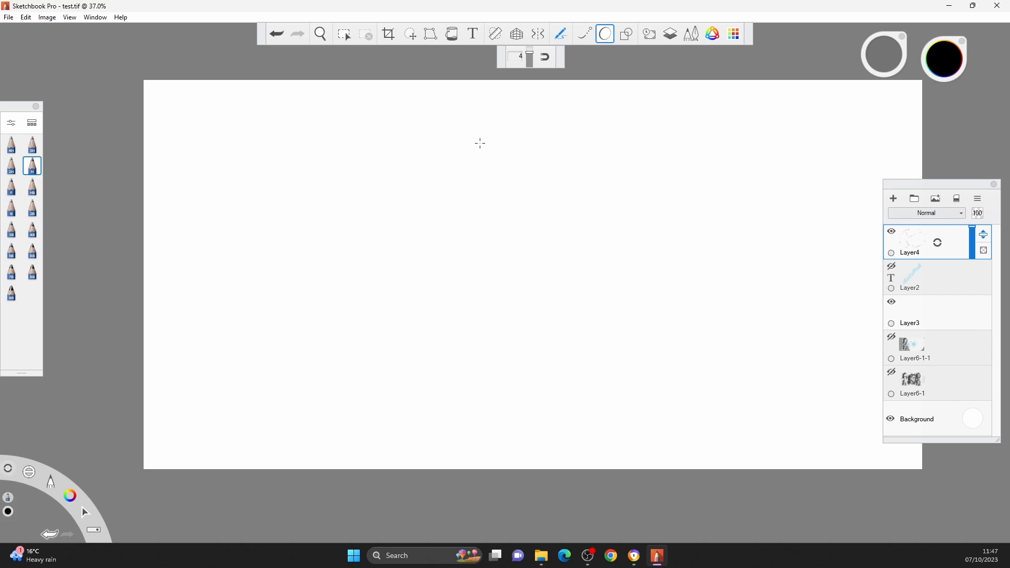
{"action": "mouse_move", "coordinate": [427, 151]}
{"action": "left_mouse_down"}
{"action": "mouse_move", "coordinate": [587, 145]}
{"action": "mouse_move", "coordinate": [599, 332]}
{"action": "mouse_move", "coordinate": [455, 335]}
{"action": "mouse_move", "coordinate": [415, 321]}
{"action": "mouse_move", "coordinate": [418, 152]}
{"action": "left_mouse_up"}
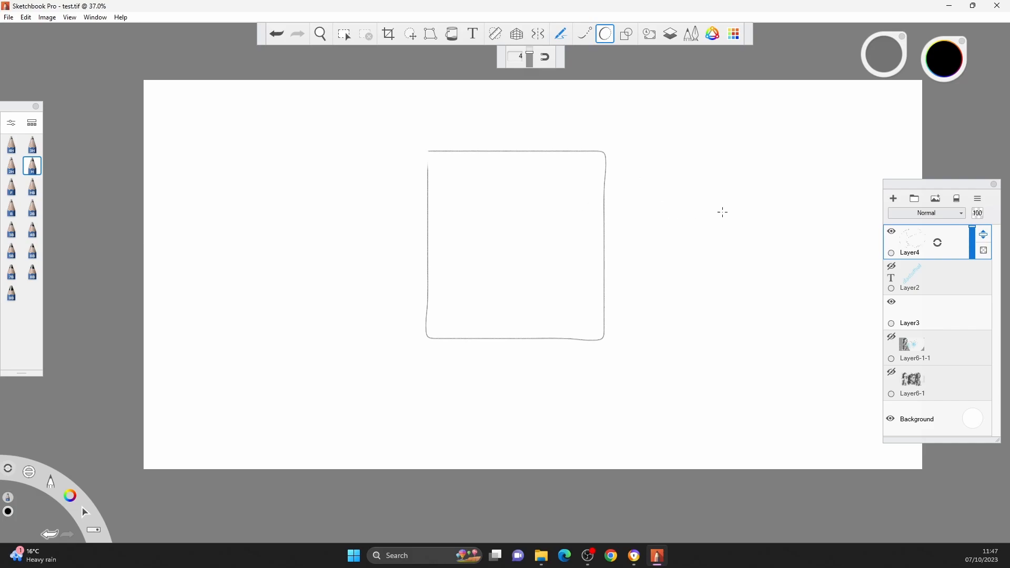
{"action": "left_click", "coordinate": [531, 56]}
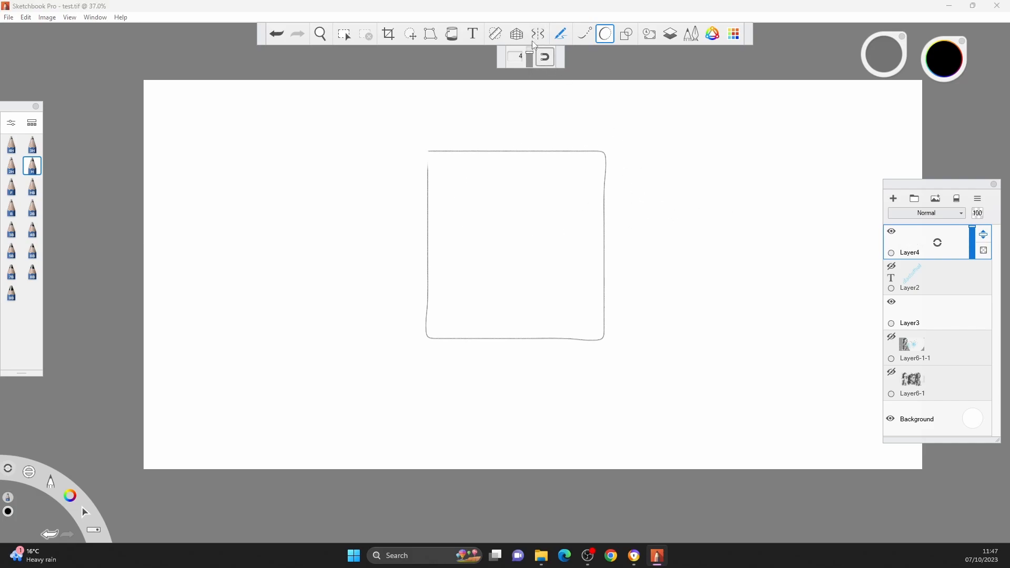
{"action": "key", "text": "ctrl+z"}
- Draw a square and two rough ovals across the canvas with the Predictive Stroke level at 1
{"action": "mouse_move", "coordinate": [413, 154]}
{"action": "left_mouse_down"}
{"action": "mouse_move", "coordinate": [478, 151]}
{"action": "mouse_move", "coordinate": [597, 308]}
{"action": "mouse_move", "coordinate": [401, 192]}
{"action": "left_mouse_up"}
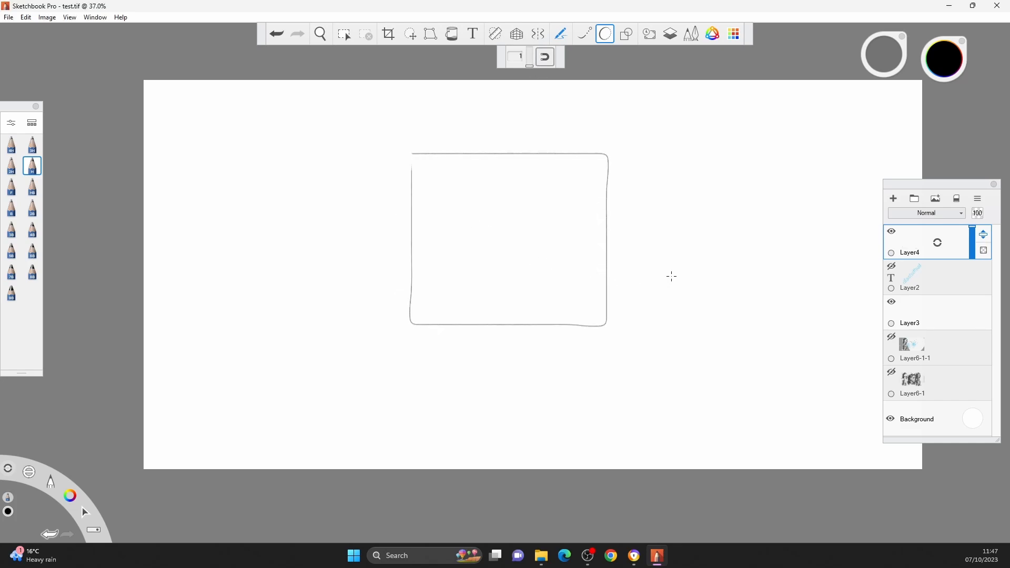
{"action": "left_click_drag", "start_coordinate": [706, 171], "coordinate": [707, 170]}
{"action": "mouse_move", "coordinate": [468, 176]}
{"action": "left_mouse_down"}
{"action": "mouse_move", "coordinate": [443, 247]}
{"action": "mouse_move", "coordinate": [456, 181]}
{"action": "mouse_move", "coordinate": [444, 194]}
{"action": "left_mouse_up"}
- Set the Predictive Stroke level to 4 and draw circles and an oval over and beside the existing shapes
{"action": "left_click_drag", "start_coordinate": [531, 68], "coordinate": [536, 39]}
{"action": "mouse_move", "coordinate": [321, 180]}
{"action": "left_mouse_down"}
{"action": "mouse_move", "coordinate": [439, 332]}
{"action": "mouse_move", "coordinate": [322, 178]}
{"action": "left_mouse_up"}
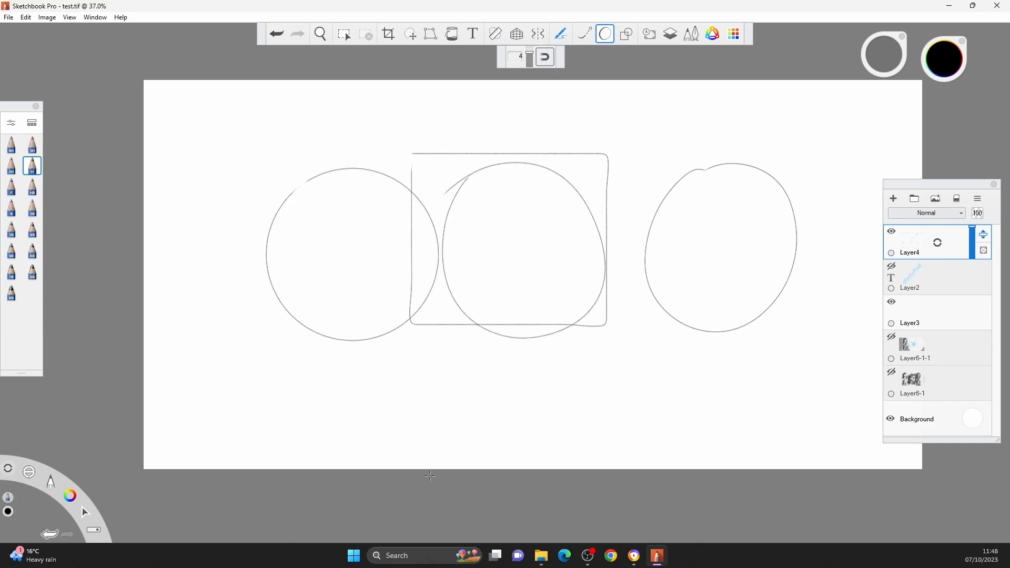
{"action": "mouse_move", "coordinate": [629, 320]}
{"action": "left_mouse_down"}
{"action": "mouse_move", "coordinate": [662, 347]}
{"action": "mouse_move", "coordinate": [634, 319]}
{"action": "left_mouse_up"}
{"action": "mouse_move", "coordinate": [774, 352]}
{"action": "left_mouse_down"}
{"action": "mouse_move", "coordinate": [747, 436]}
{"action": "mouse_move", "coordinate": [835, 416]}
{"action": "left_mouse_up"}
{"action": "mouse_move", "coordinate": [729, 190]}
{"action": "left_mouse_down"}
{"action": "mouse_move", "coordinate": [789, 310]}
{"action": "mouse_move", "coordinate": [709, 187]}
{"action": "left_mouse_up"}
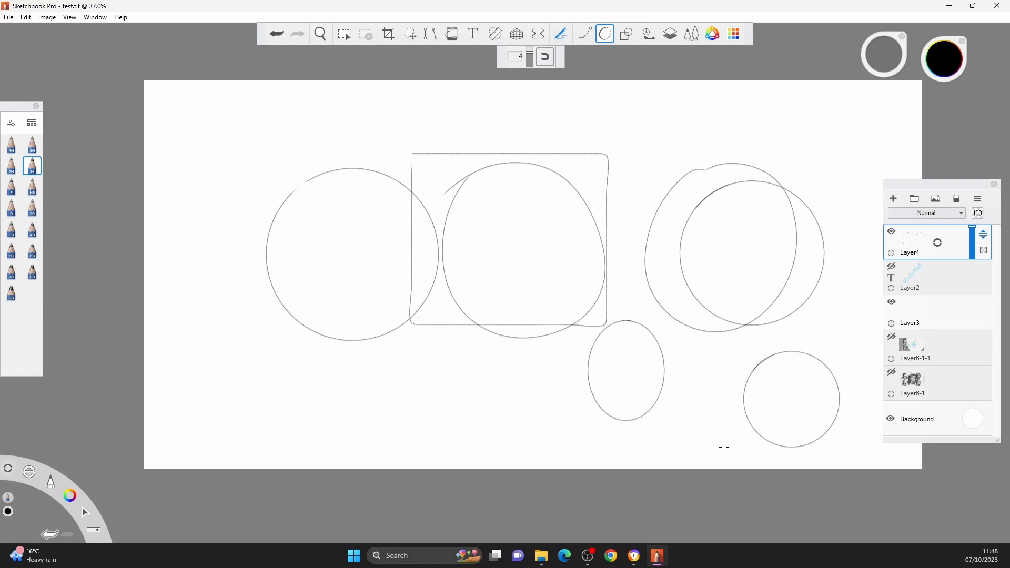
- Switch to the shape drawing tool and draw several shapes and connected lines across the blank canvas
{"action": "left_click", "coordinate": [627, 38]}
{"action": "left_click", "coordinate": [580, 57]}
{"action": "left_click", "coordinate": [524, 161]}
{"action": "double_click", "coordinate": [598, 183]}
{"action": "mouse_move", "coordinate": [577, 140]}
{"action": "left_mouse_down"}
{"action": "mouse_move", "coordinate": [704, 247]}
{"action": "mouse_move", "coordinate": [581, 144]}
{"action": "left_mouse_up"}
{"action": "left_click_drag", "start_coordinate": [389, 140], "coordinate": [326, 201]}
{"action": "mouse_move", "coordinate": [261, 206]}
{"action": "left_mouse_down"}
{"action": "mouse_move", "coordinate": [217, 259]}
{"action": "mouse_move", "coordinate": [285, 333]}
{"action": "left_mouse_up"}
{"action": "left_click_drag", "start_coordinate": [237, 373], "coordinate": [312, 398]}
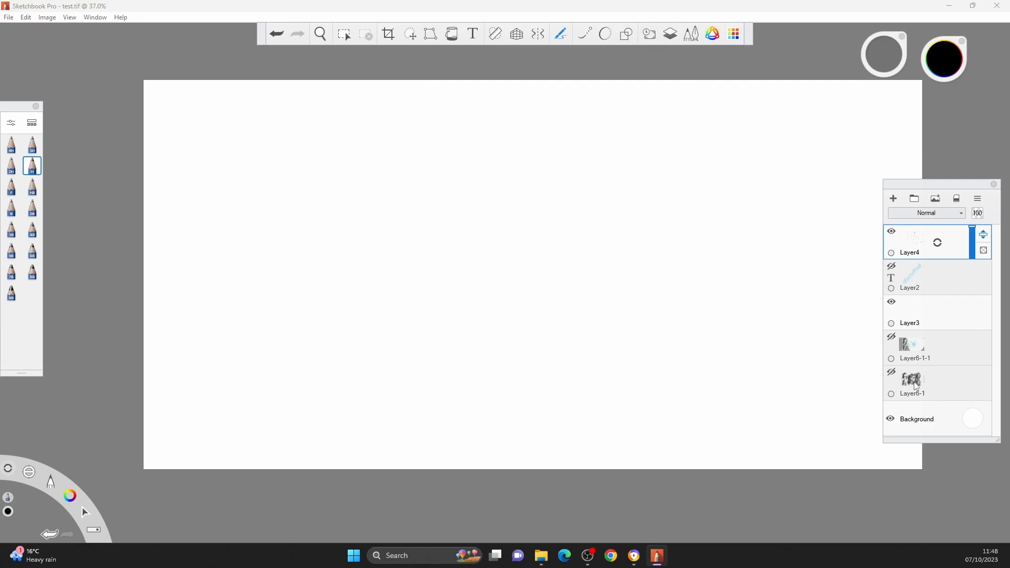
- Show the portraits on Layer6-1 and turn on hiding the interface while drawing, with its value set to 12
{"action": "left_click", "coordinate": [890, 373]}
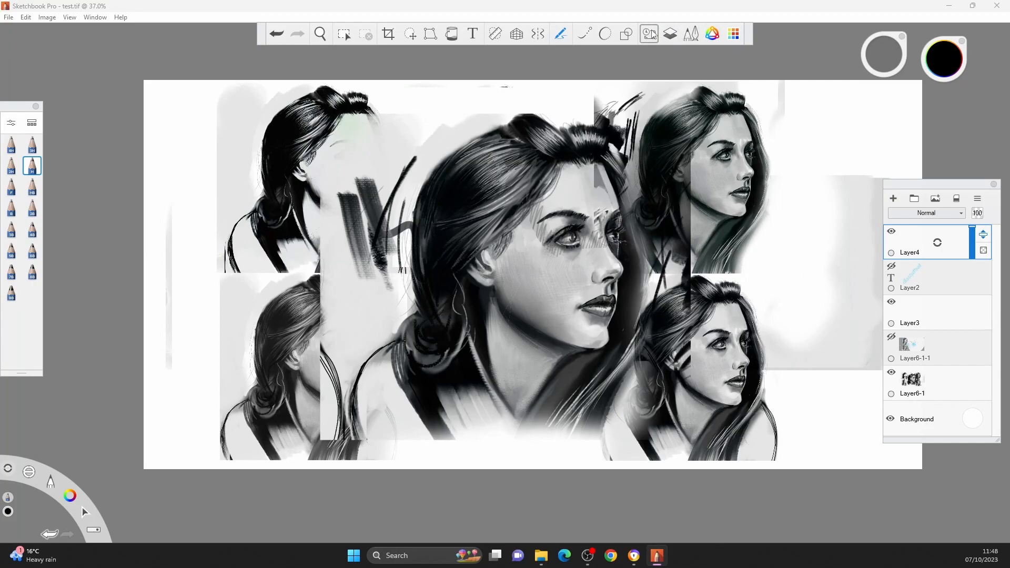
{"action": "left_click", "coordinate": [650, 35]}
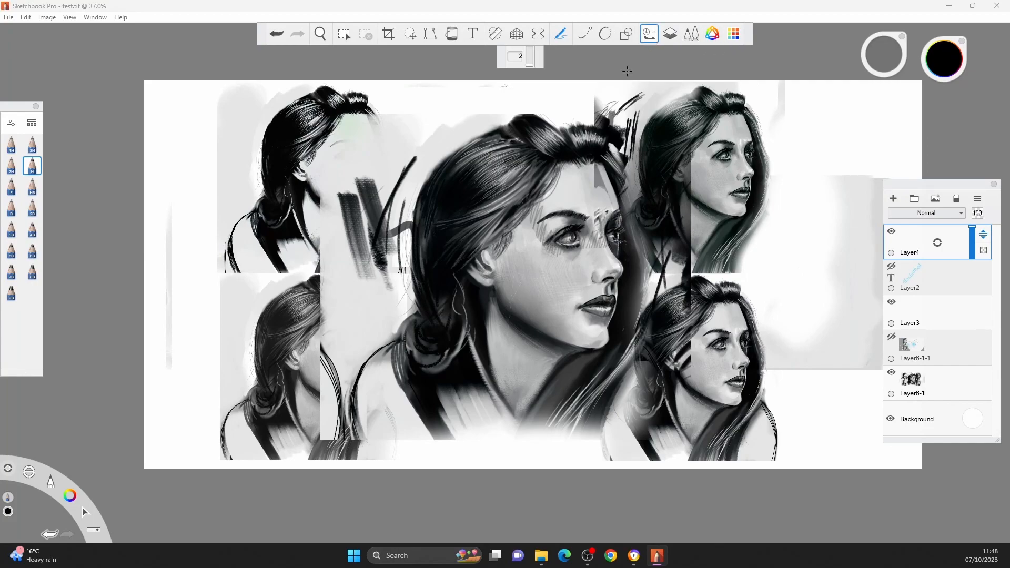
{"action": "left_click_drag", "start_coordinate": [531, 64], "coordinate": [531, 58]}
{"action": "key", "text": "Tab"}
{"action": "left_click_drag", "start_coordinate": [620, 250], "coordinate": [509, 413]}
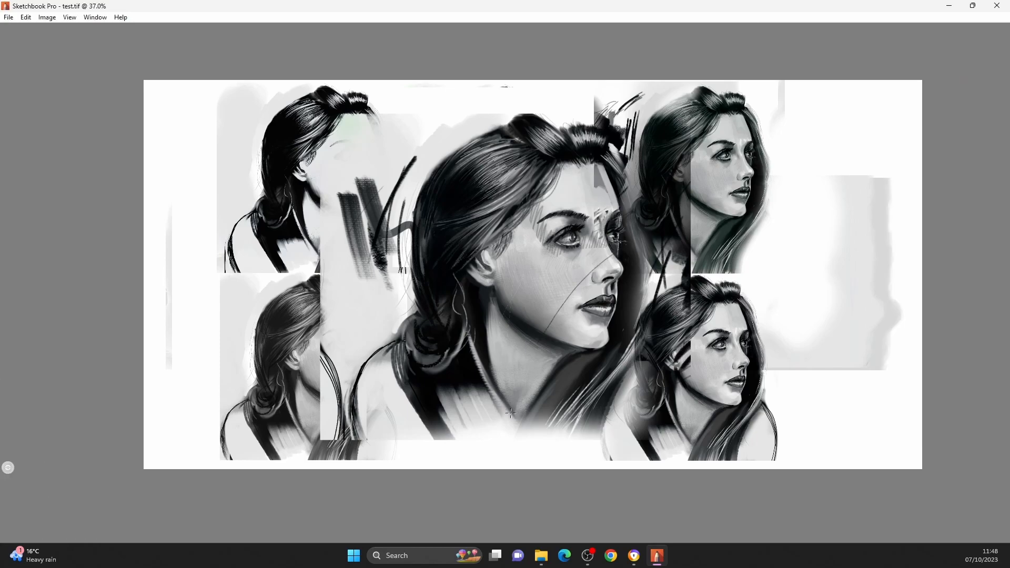
{"action": "key", "text": "Tab"}
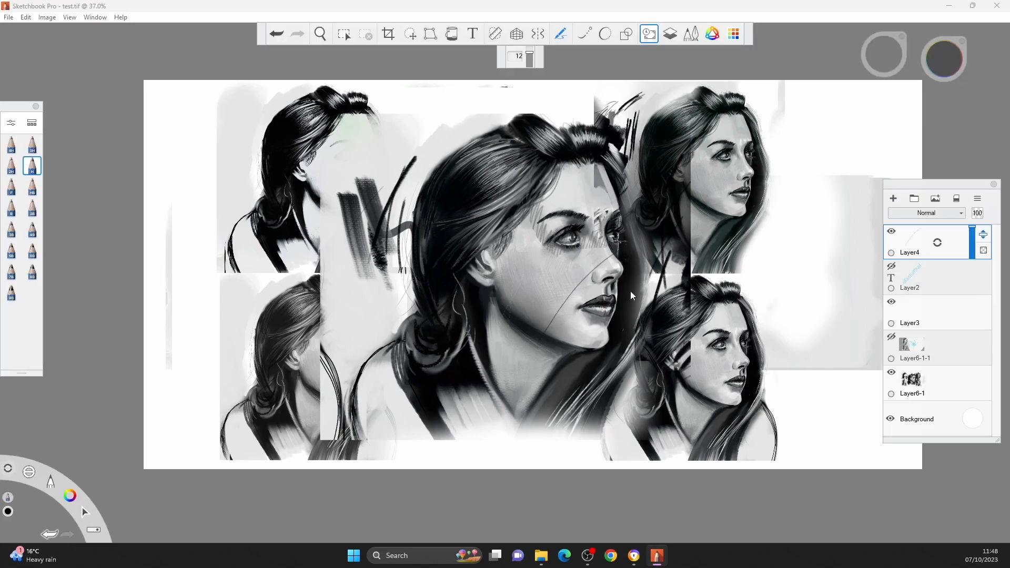
- Draw several strokes across the large central portrait's cheek at close range with the interface hidden
{"action": "key", "text": "space"}
{"action": "left_click_drag", "start_coordinate": [605, 308], "coordinate": [659, 212]}
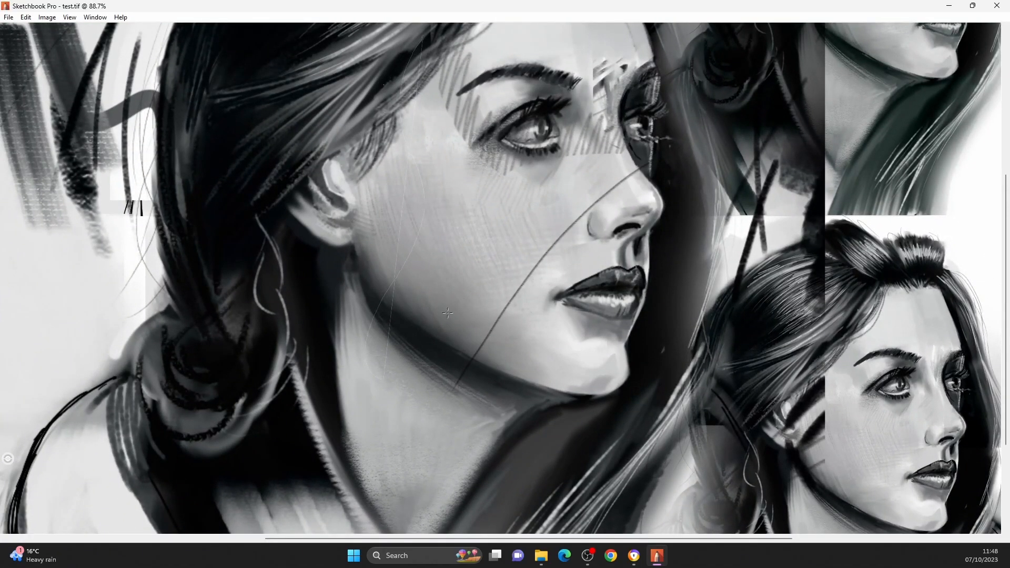
{"action": "key", "text": "Tab"}
{"action": "mouse_move", "coordinate": [475, 161]}
{"action": "left_mouse_down"}
{"action": "mouse_move", "coordinate": [519, 200]}
{"action": "mouse_move", "coordinate": [496, 228]}
{"action": "mouse_move", "coordinate": [543, 289]}
{"action": "left_mouse_up"}
{"action": "mouse_move", "coordinate": [503, 240]}
{"action": "left_mouse_down"}
{"action": "mouse_move", "coordinate": [550, 293]}
{"action": "mouse_move", "coordinate": [513, 339]}
{"action": "left_mouse_up"}
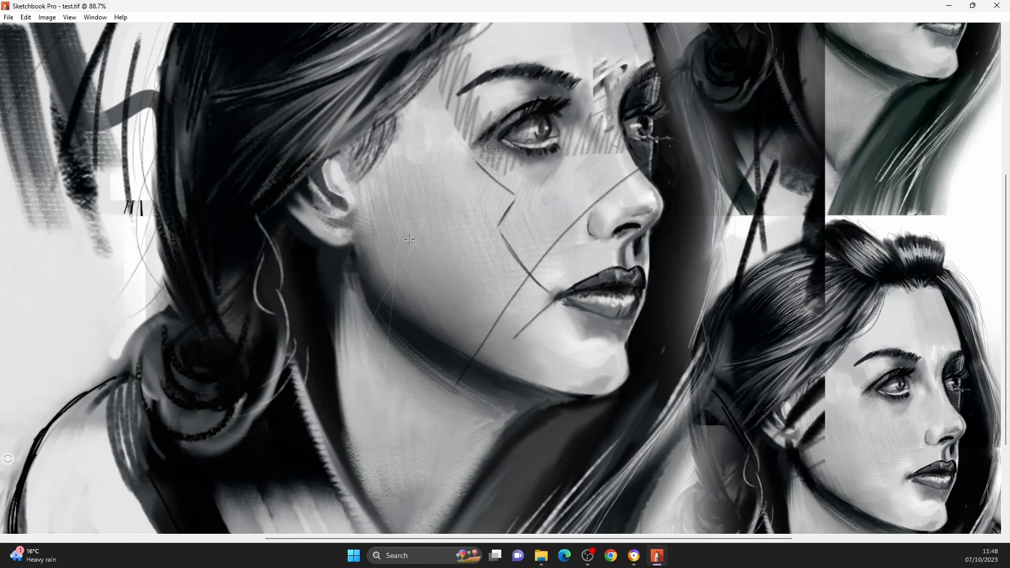
{"action": "mouse_move", "coordinate": [367, 261]}
{"action": "left_mouse_down"}
{"action": "mouse_move", "coordinate": [399, 195]}
{"action": "mouse_move", "coordinate": [441, 157]}
{"action": "left_mouse_up"}
{"action": "left_click_drag", "start_coordinate": [383, 226], "coordinate": [459, 142]}
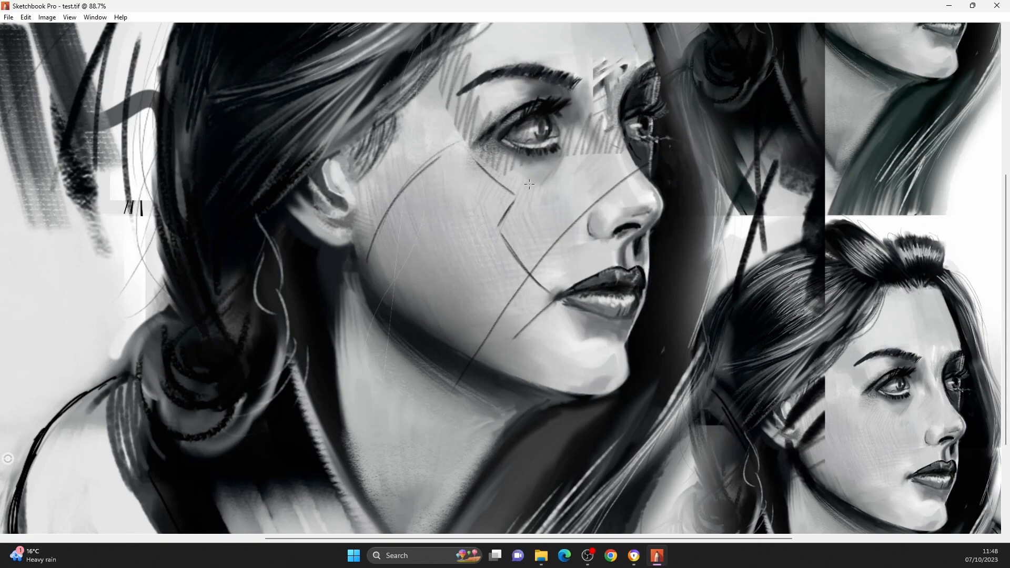
{"action": "key", "text": "Tab"}
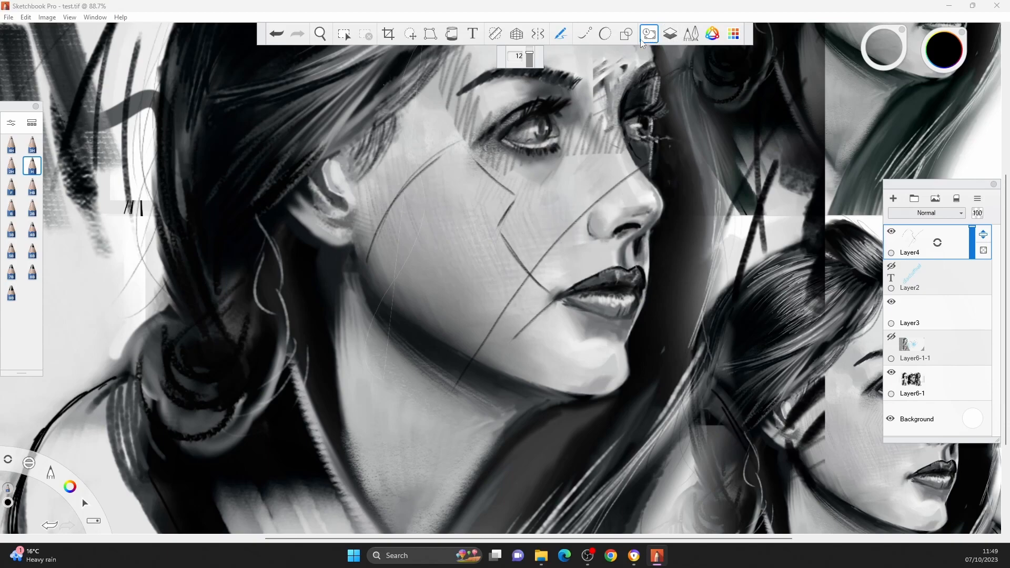
- Set the interface-hiding value to 1 and draw a fan of short strokes over the cheek and jaw
{"action": "left_click_drag", "start_coordinate": [528, 54], "coordinate": [530, 72]}
{"action": "mouse_move", "coordinate": [392, 419]}
{"action": "left_mouse_down"}
{"action": "mouse_move", "coordinate": [550, 253]}
{"action": "mouse_move", "coordinate": [570, 245]}
{"action": "left_mouse_up"}
{"action": "left_click_drag", "start_coordinate": [484, 196], "coordinate": [433, 300]}
{"action": "left_click_drag", "start_coordinate": [442, 204], "coordinate": [424, 276]}
{"action": "left_click_drag", "start_coordinate": [416, 227], "coordinate": [424, 298]}
{"action": "left_click_drag", "start_coordinate": [396, 242], "coordinate": [431, 320]}
{"action": "left_click_drag", "start_coordinate": [374, 265], "coordinate": [457, 343]}
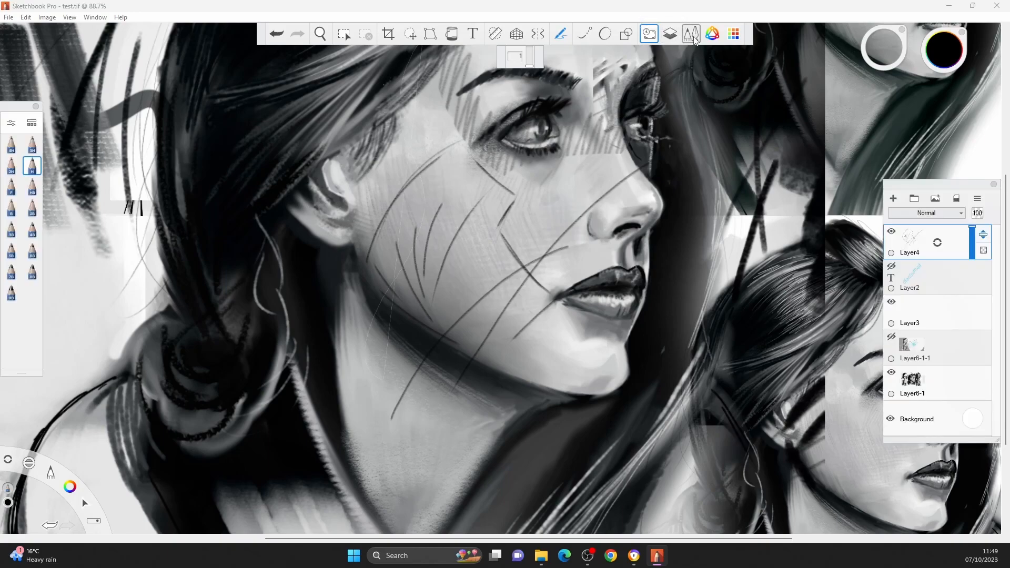
{"action": "left_click", "coordinate": [270, 164]}
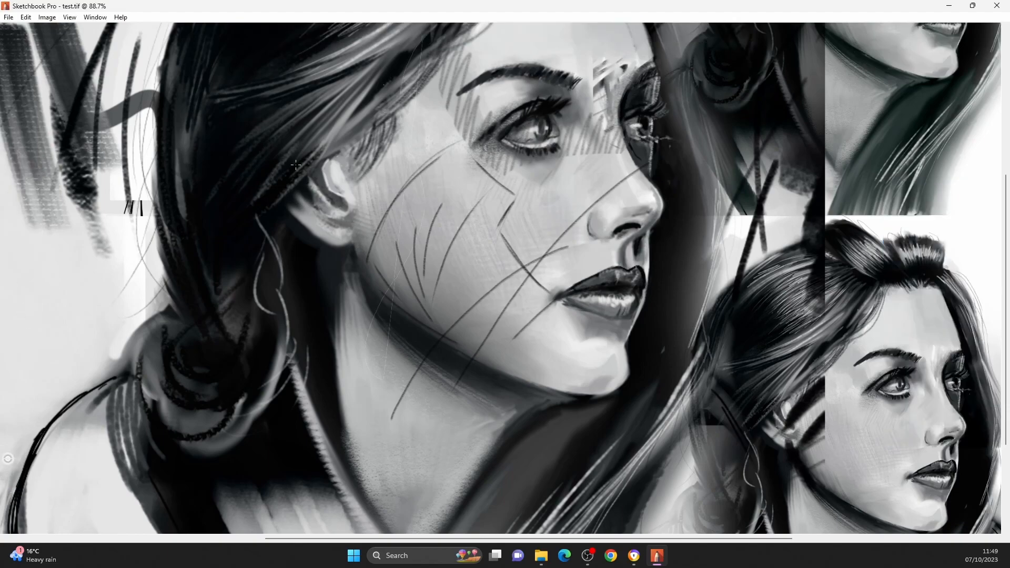
- Review the color harmony schemes in the Color Editor and choose the blue 2083A4 as the drawing color
{"action": "left_click", "coordinate": [712, 34]}
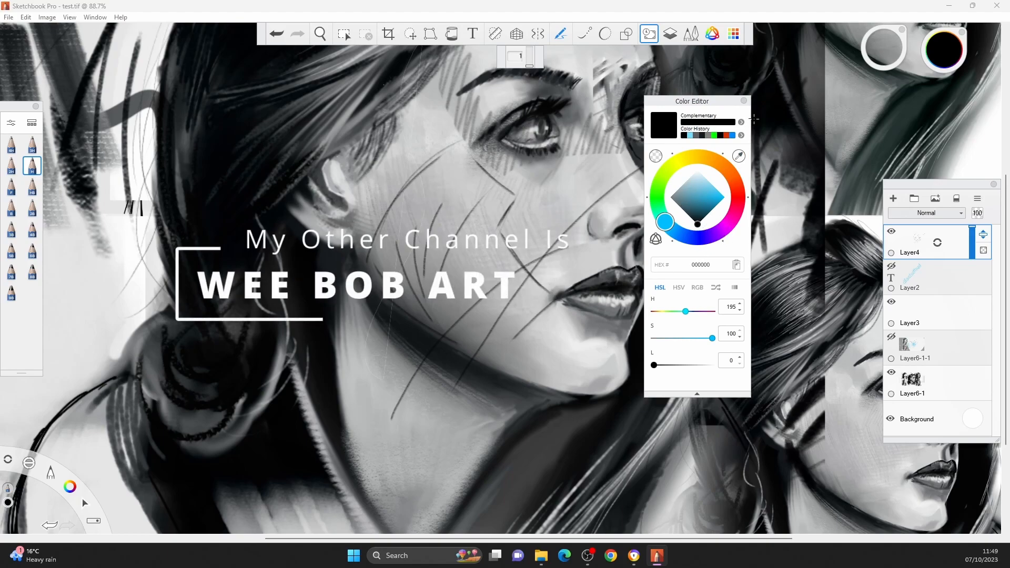
{"action": "left_click", "coordinate": [743, 124]}
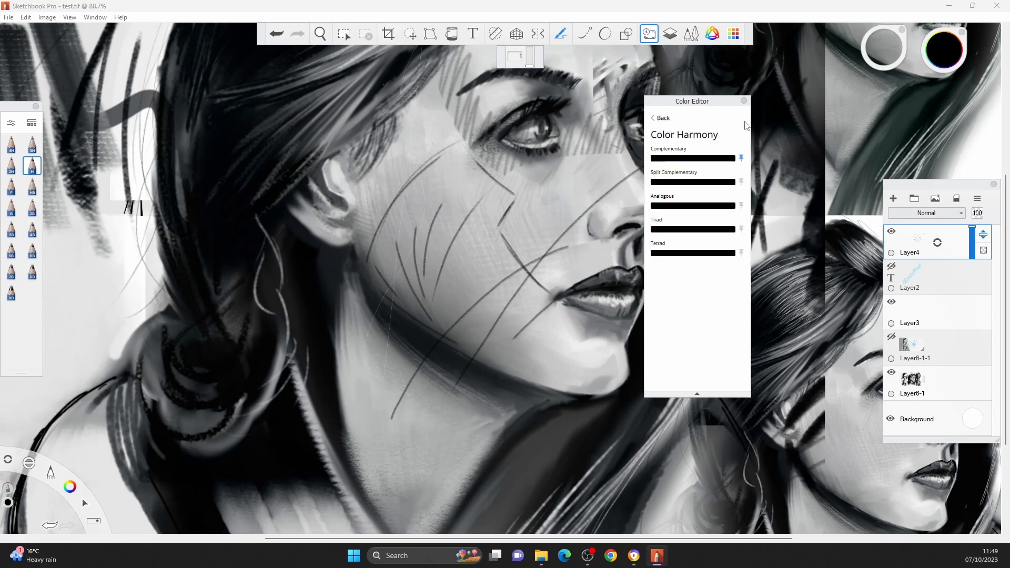
{"action": "left_click", "coordinate": [744, 101]}
{"action": "left_click", "coordinate": [712, 33]}
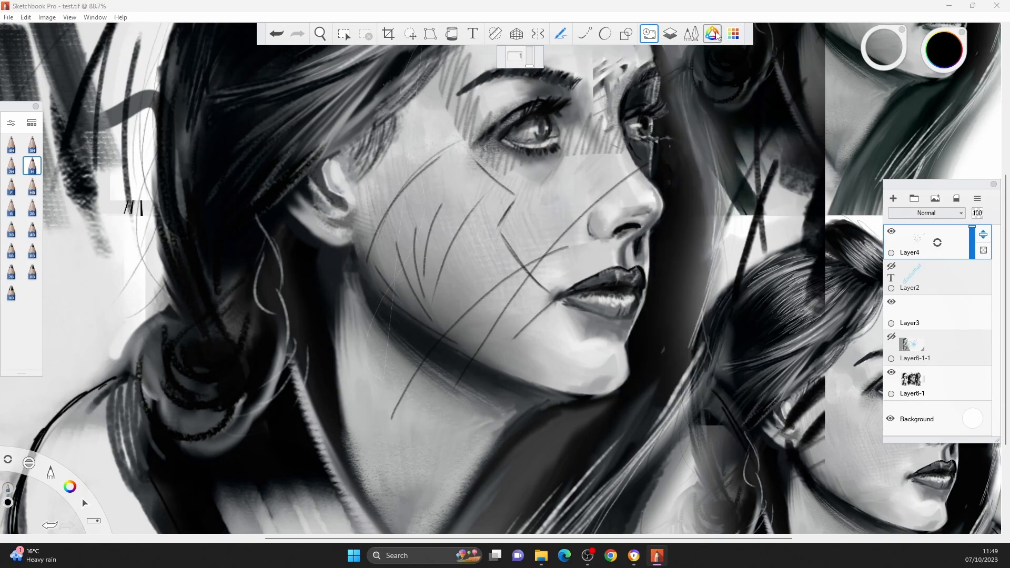
{"action": "left_click", "coordinate": [660, 117]}
{"action": "left_click_drag", "start_coordinate": [700, 200], "coordinate": [705, 203]}
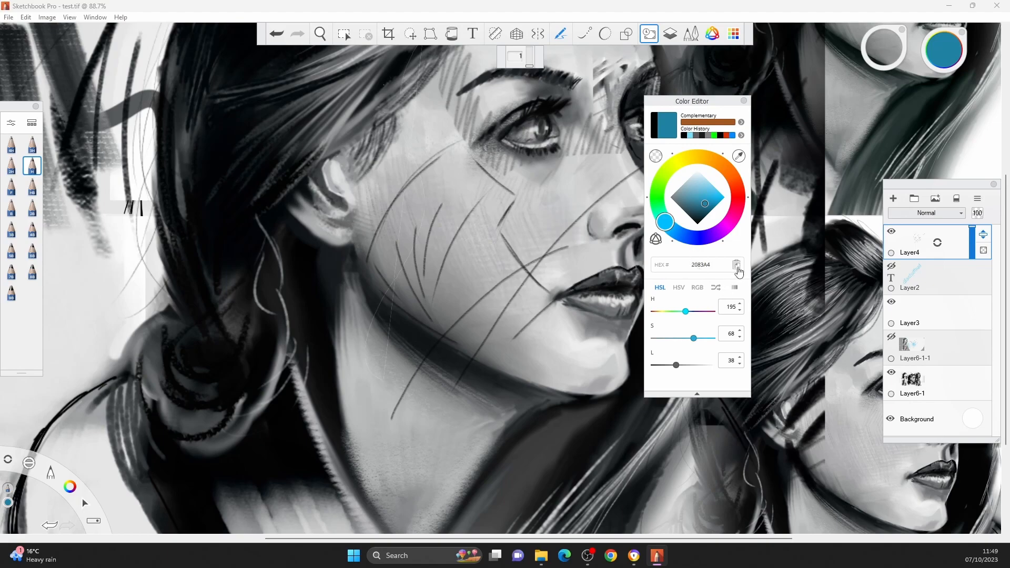
- Set HSL hue randomization to 114 and draw randomly colored strokes across the lower cheek and jawline
{"action": "left_click", "coordinate": [716, 287]}
{"action": "left_click_drag", "start_coordinate": [656, 328], "coordinate": [687, 329]}
{"action": "mouse_move", "coordinate": [535, 200]}
{"action": "left_mouse_down"}
{"action": "mouse_move", "coordinate": [518, 257]}
{"action": "mouse_move", "coordinate": [450, 318]}
{"action": "left_mouse_up"}
{"action": "left_click_drag", "start_coordinate": [551, 209], "coordinate": [462, 316]}
{"action": "mouse_move", "coordinate": [589, 210]}
{"action": "left_mouse_down"}
{"action": "mouse_move", "coordinate": [514, 259]}
{"action": "mouse_move", "coordinate": [441, 346]}
{"action": "left_mouse_up"}
{"action": "left_click_drag", "start_coordinate": [380, 278], "coordinate": [456, 339]}
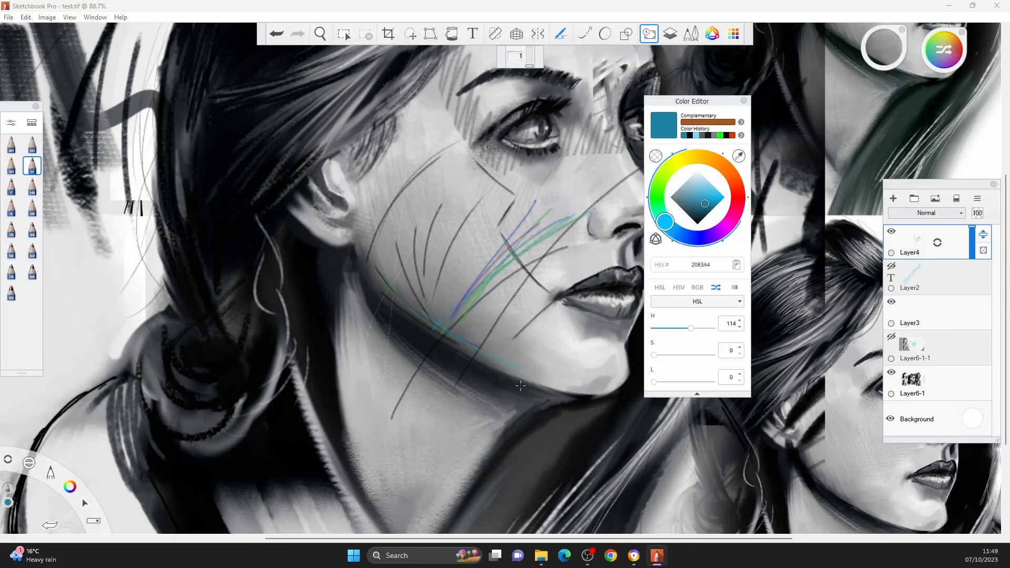
- View the custom color swatches and the second color library beside them
{"action": "left_click", "coordinate": [733, 33]}
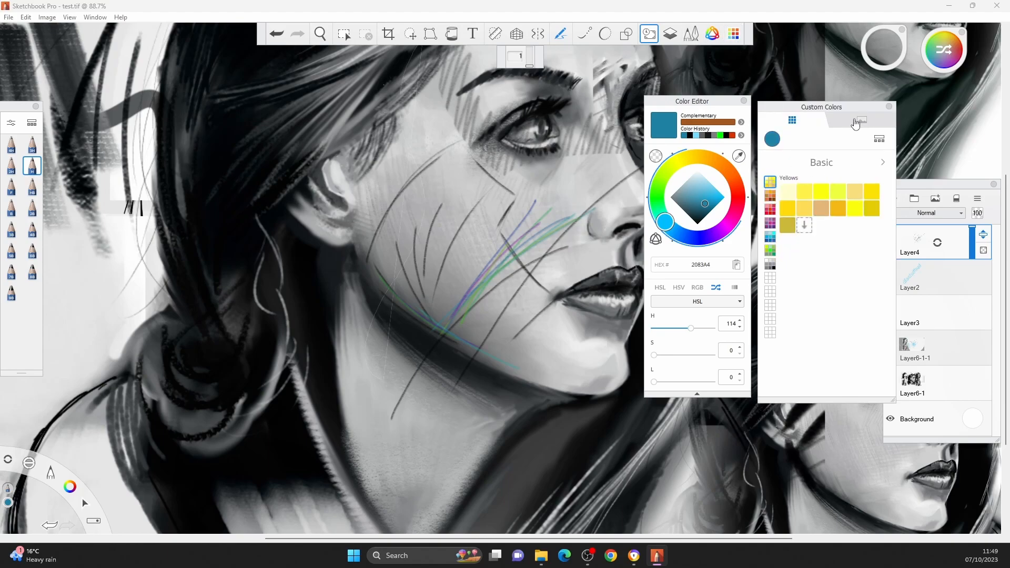
{"action": "left_click", "coordinate": [861, 120]}
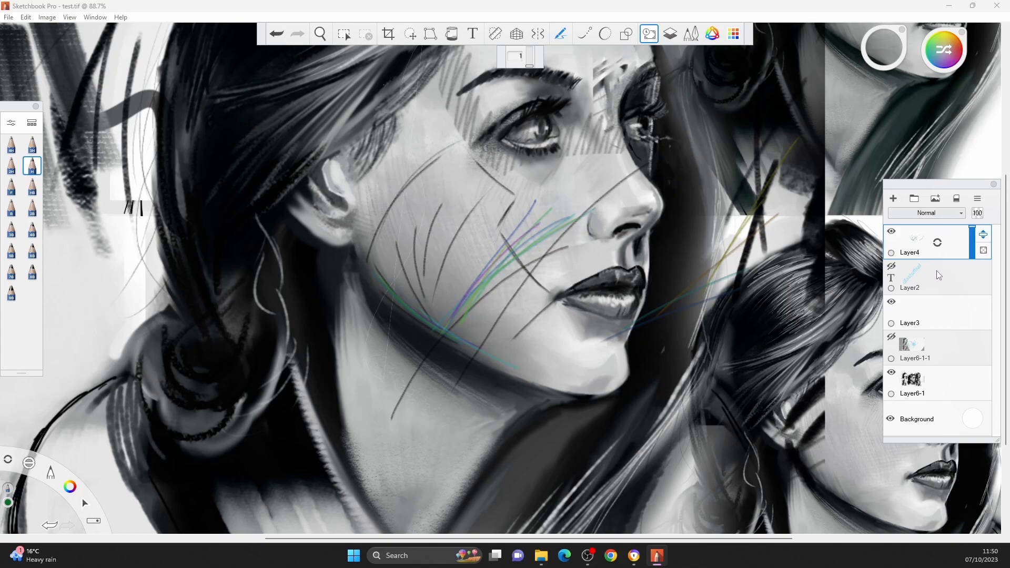
- Move the layer list further inward, duplicate Layer6-1, and hide the original layer
{"action": "left_click_drag", "start_coordinate": [947, 196], "coordinate": [852, 149]}
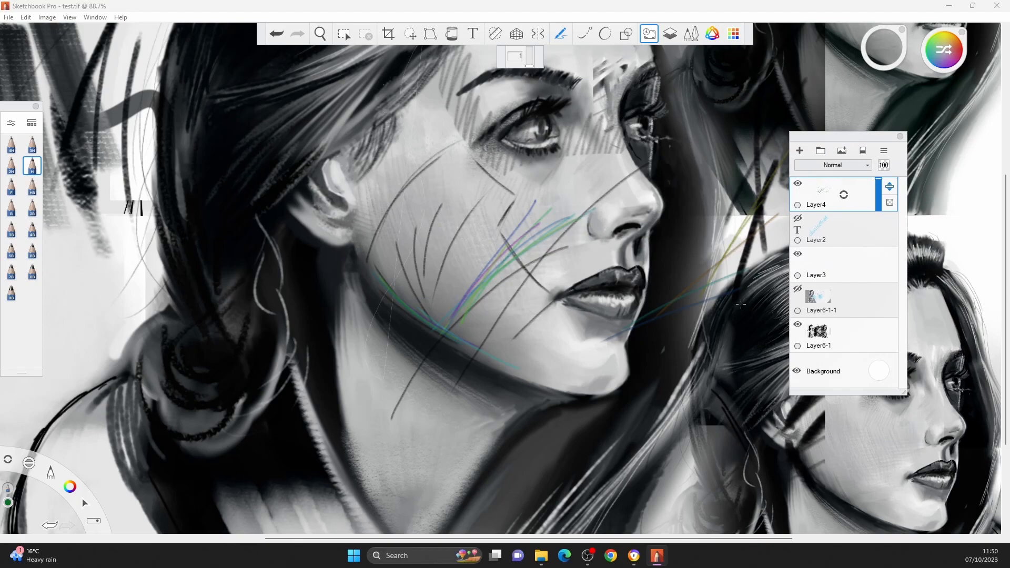
{"action": "left_click", "coordinate": [875, 342]}
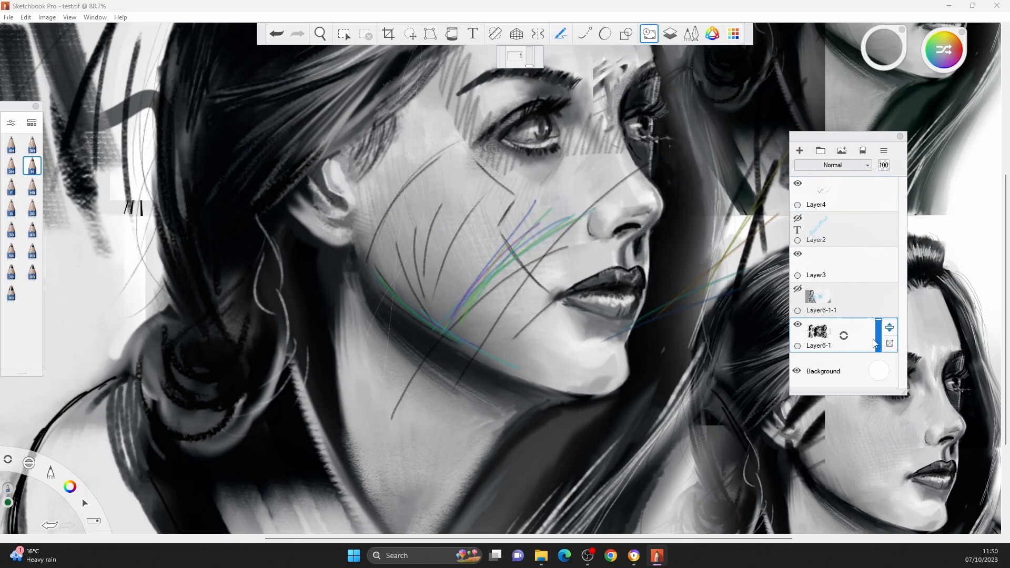
{"action": "left_click_drag", "start_coordinate": [845, 335], "coordinate": [830, 312]}
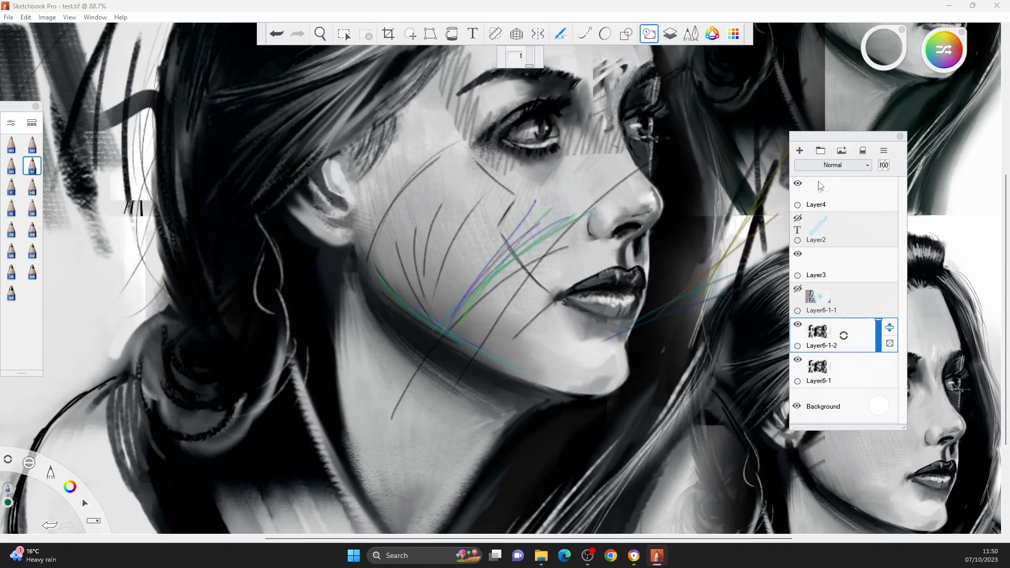
{"action": "left_click", "coordinate": [797, 359]}
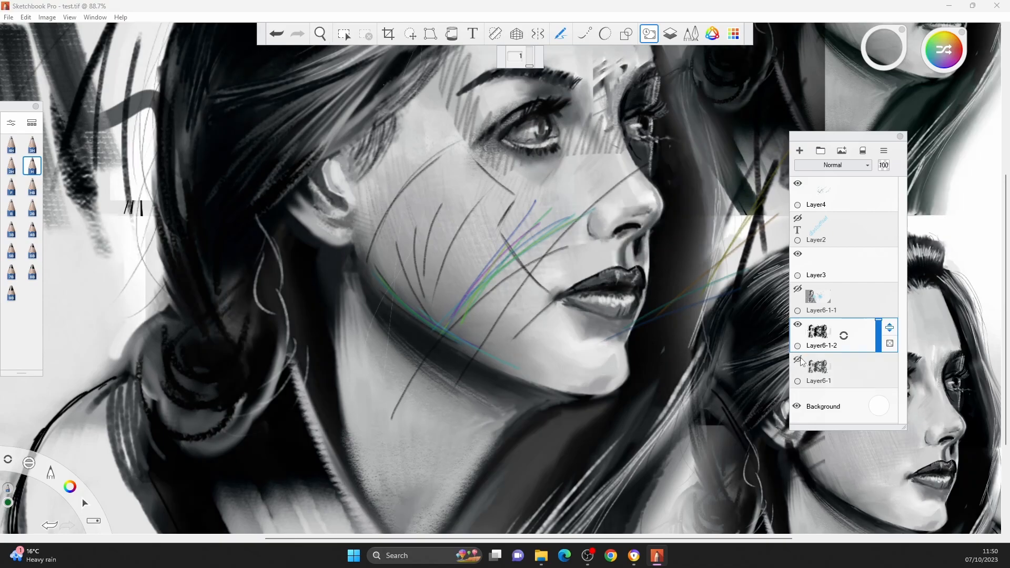
- Try successive blend modes on the duplicated portrait layer, including Darken and Color Burn
{"action": "scroll", "coordinate": [626, 287], "scroll_direction": "down", "scroll_amount": 2}
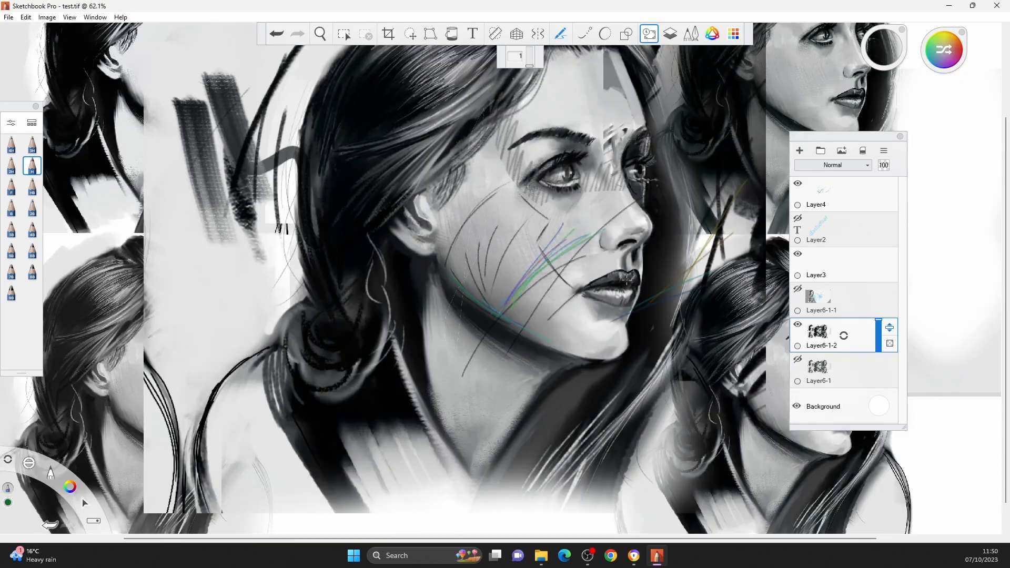
{"action": "left_click_drag", "start_coordinate": [626, 276], "coordinate": [565, 319]}
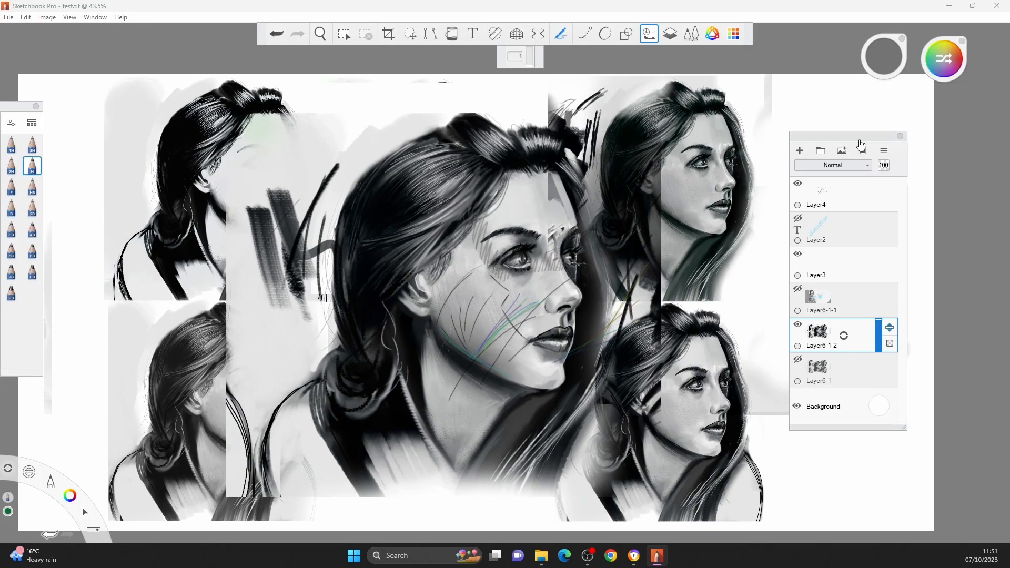
{"action": "left_click", "coordinate": [850, 167]}
{"action": "left_click", "coordinate": [835, 180]}
{"action": "left_click", "coordinate": [836, 166]}
{"action": "left_click", "coordinate": [842, 191]}
{"action": "left_click", "coordinate": [841, 166]}
{"action": "left_click", "coordinate": [841, 205]}
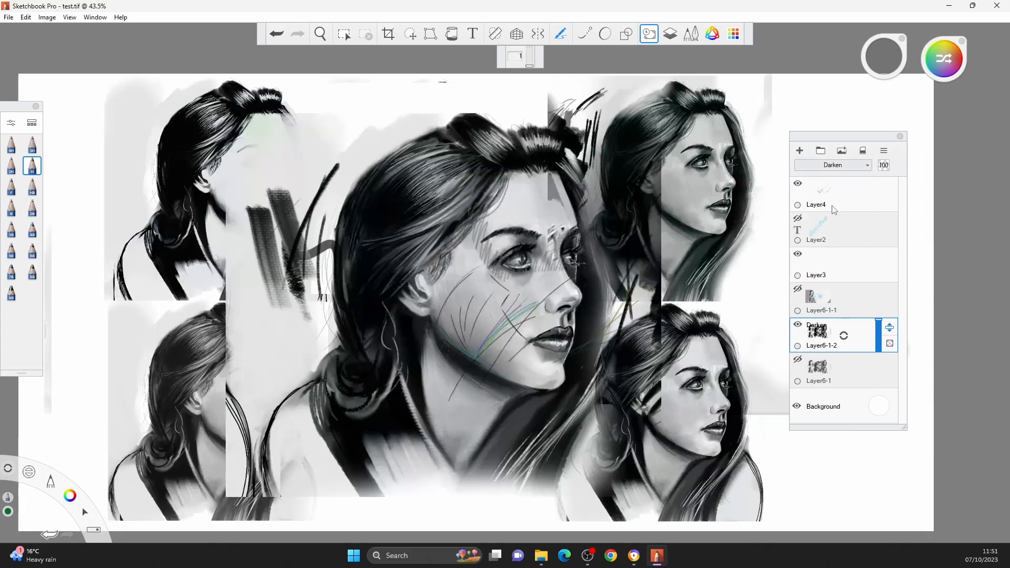
{"action": "left_click", "coordinate": [841, 167]}
{"action": "left_click", "coordinate": [831, 215]}
{"action": "left_click", "coordinate": [841, 166]}
{"action": "left_click", "coordinate": [834, 225]}
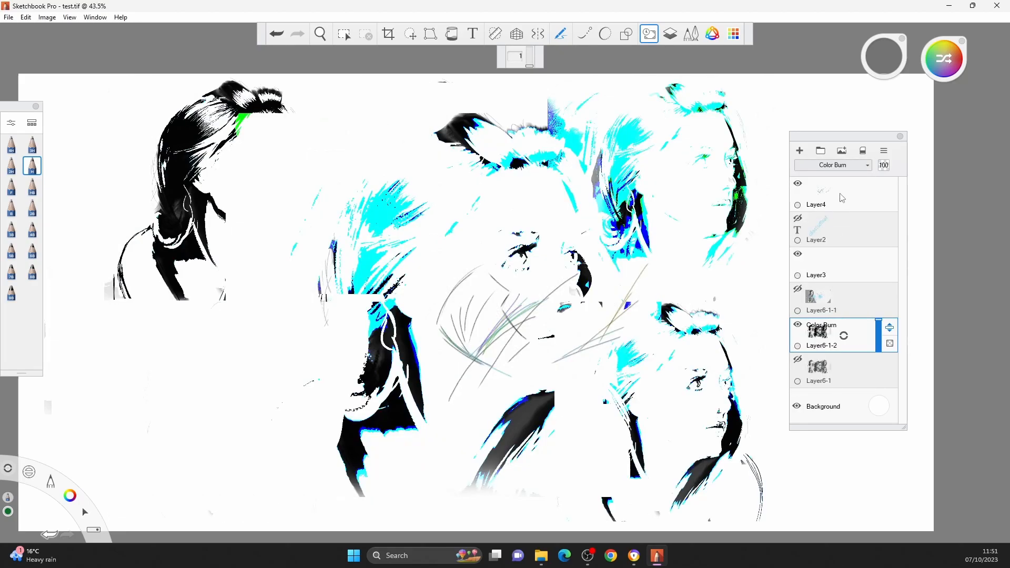